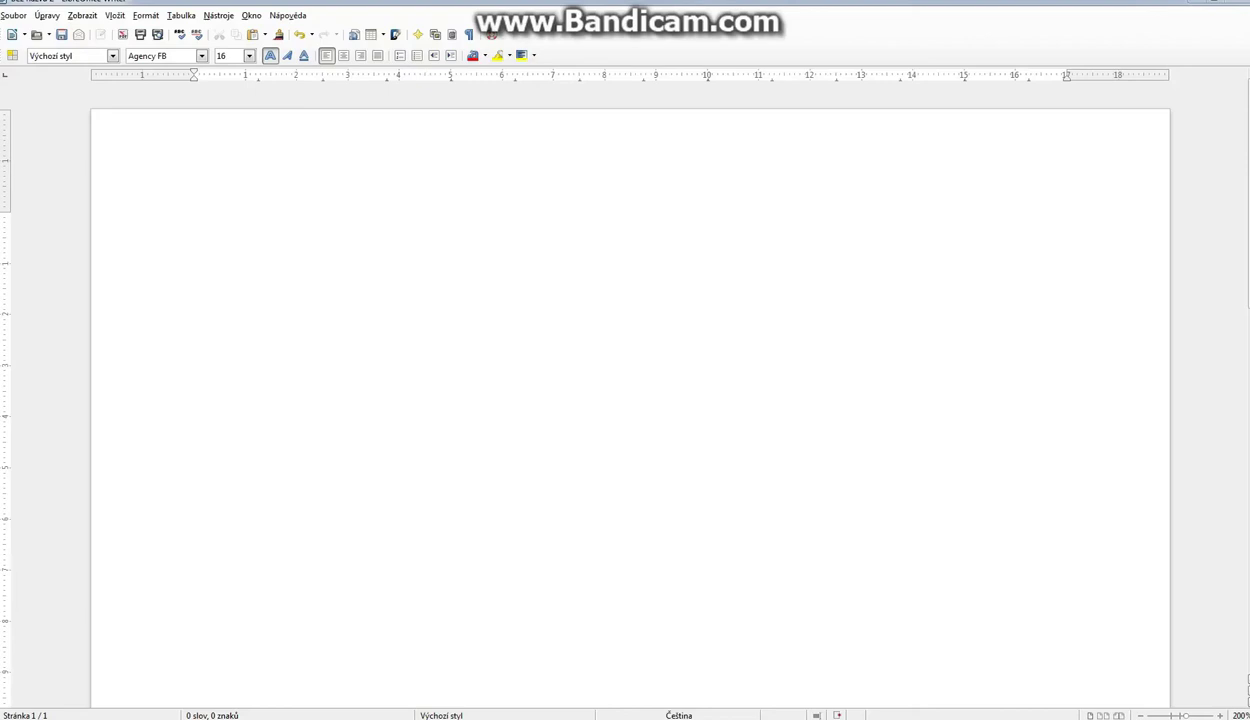
Type the 'Way of the asset (PortalKeeper)' intro and '1 – Concept art' with the '!!! CAN'T BE SKIPPED !!!' warning.
text(Hello eve)
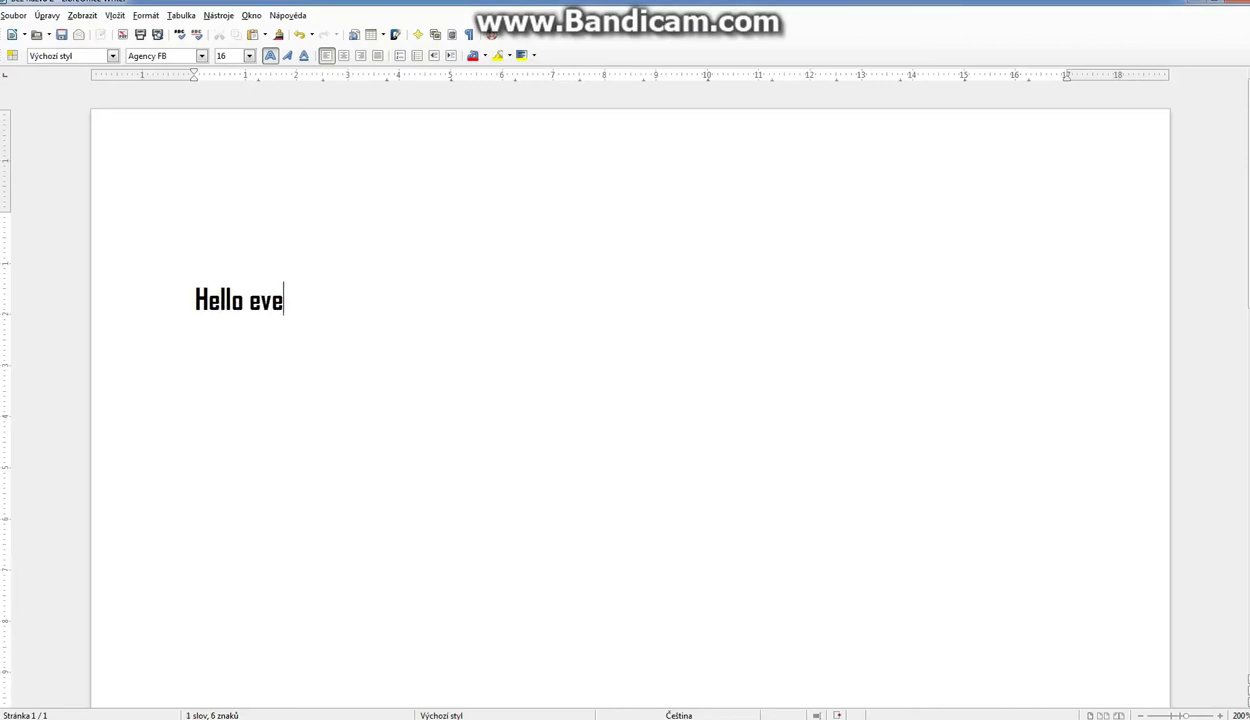
text(rybody, w)
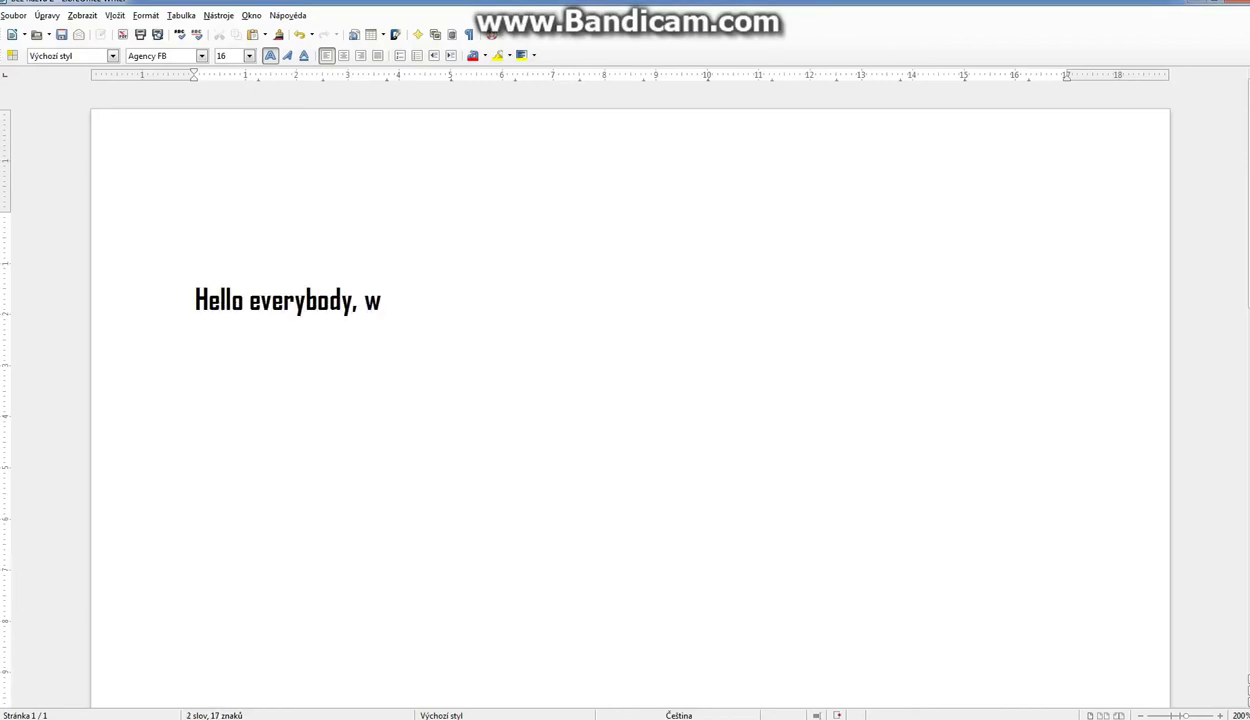
text(ellcome t)
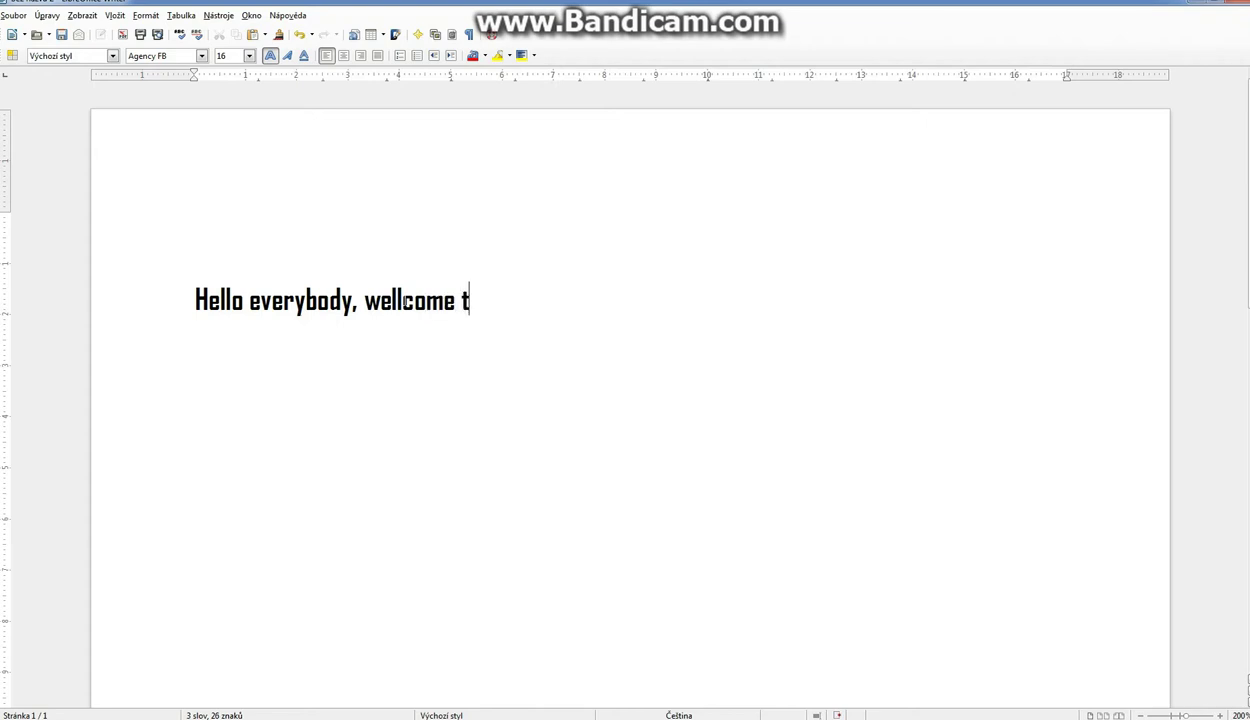
text(o...  )
text(Way of the asset	)
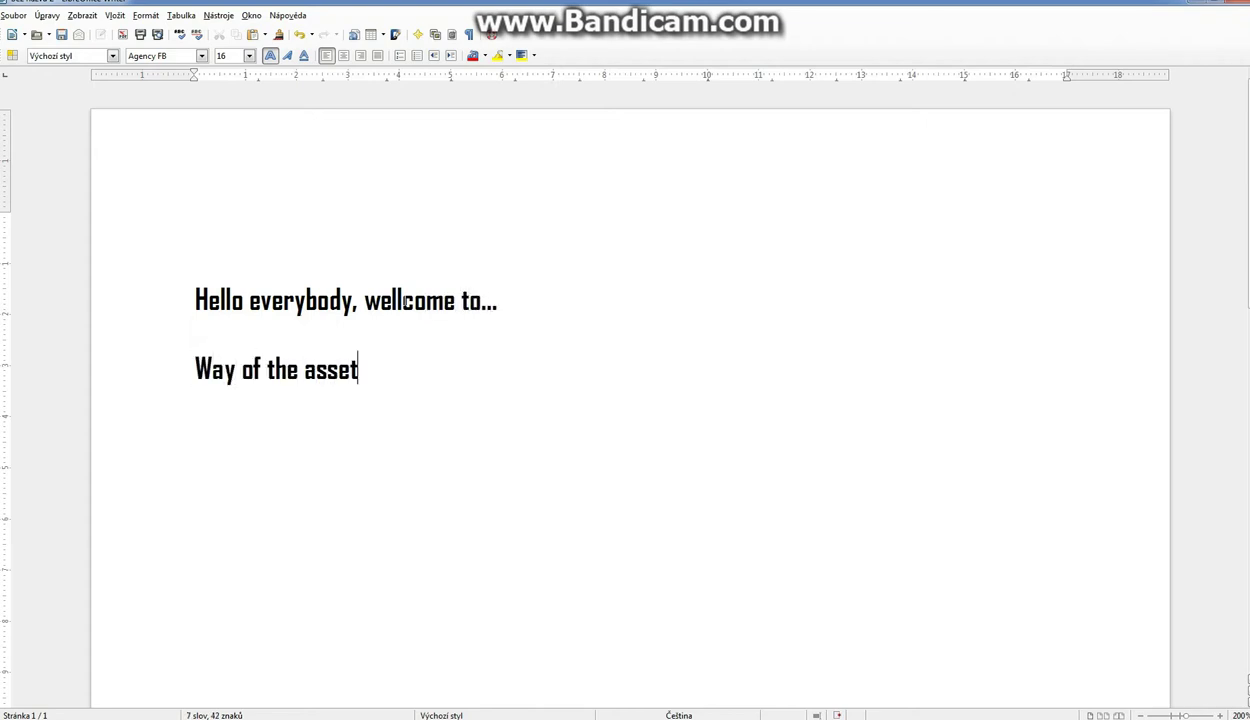
text(()
text(PortalKeeper)  1 – )
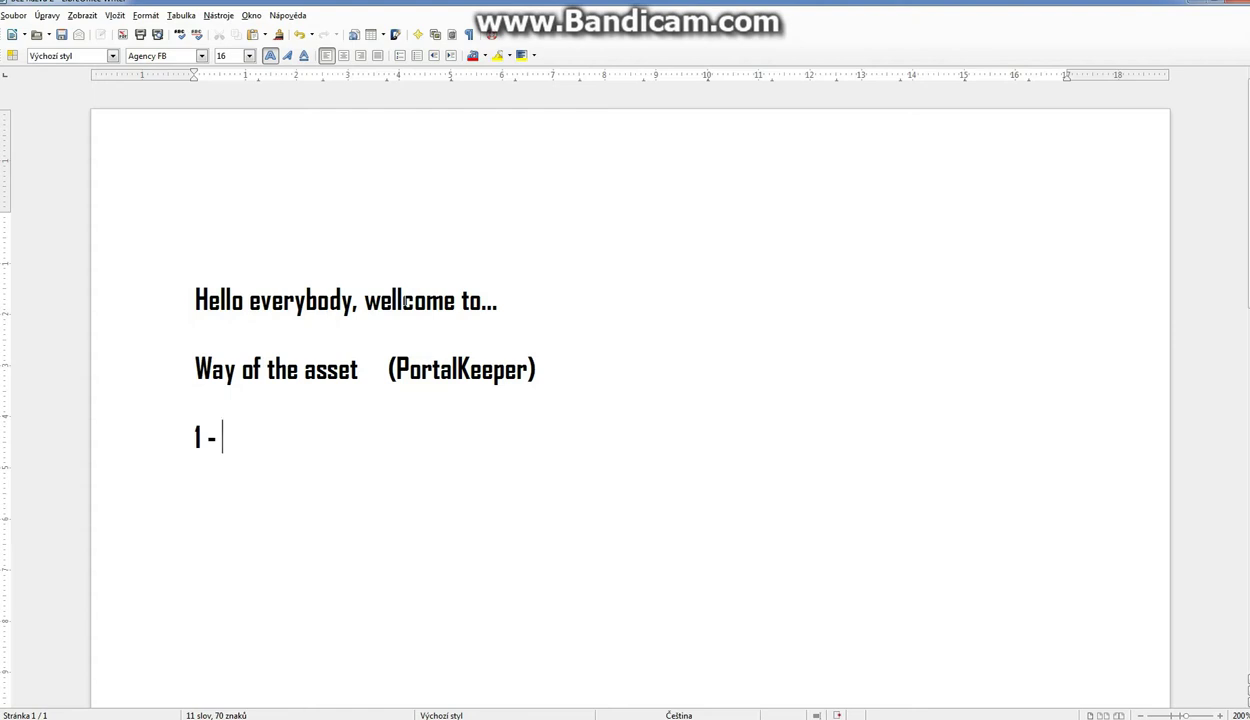
text(Concept art)
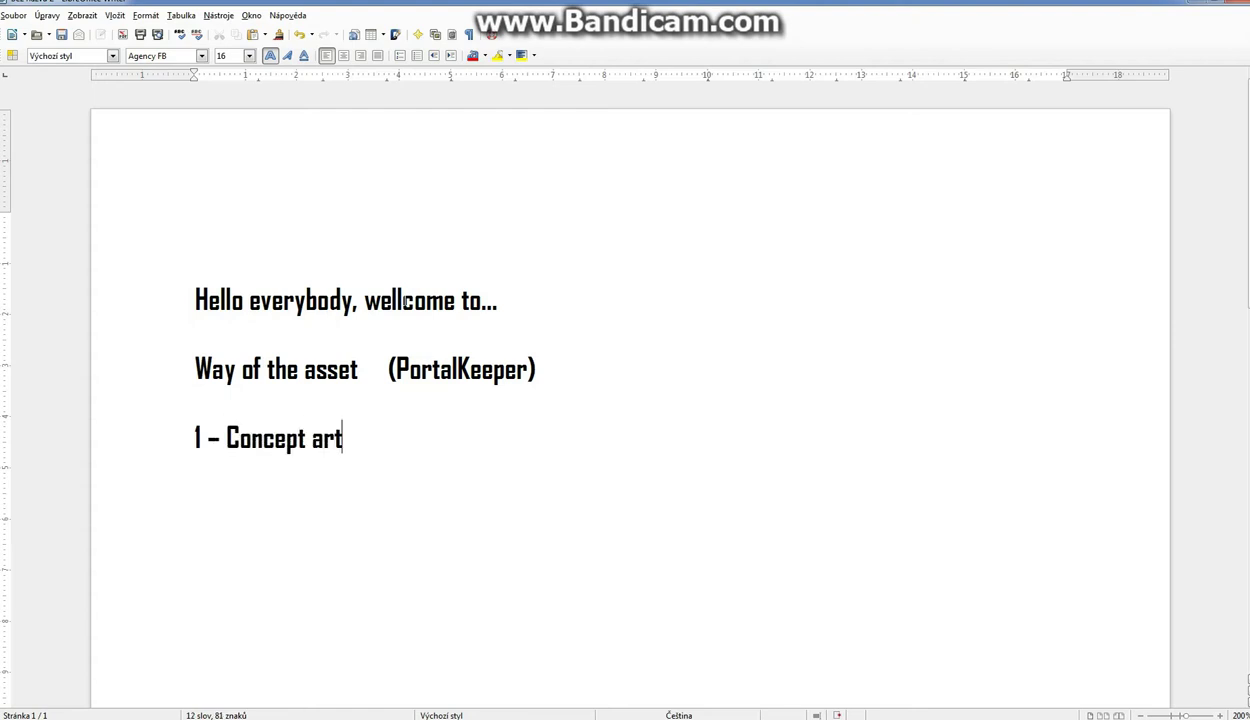
text(  (even )
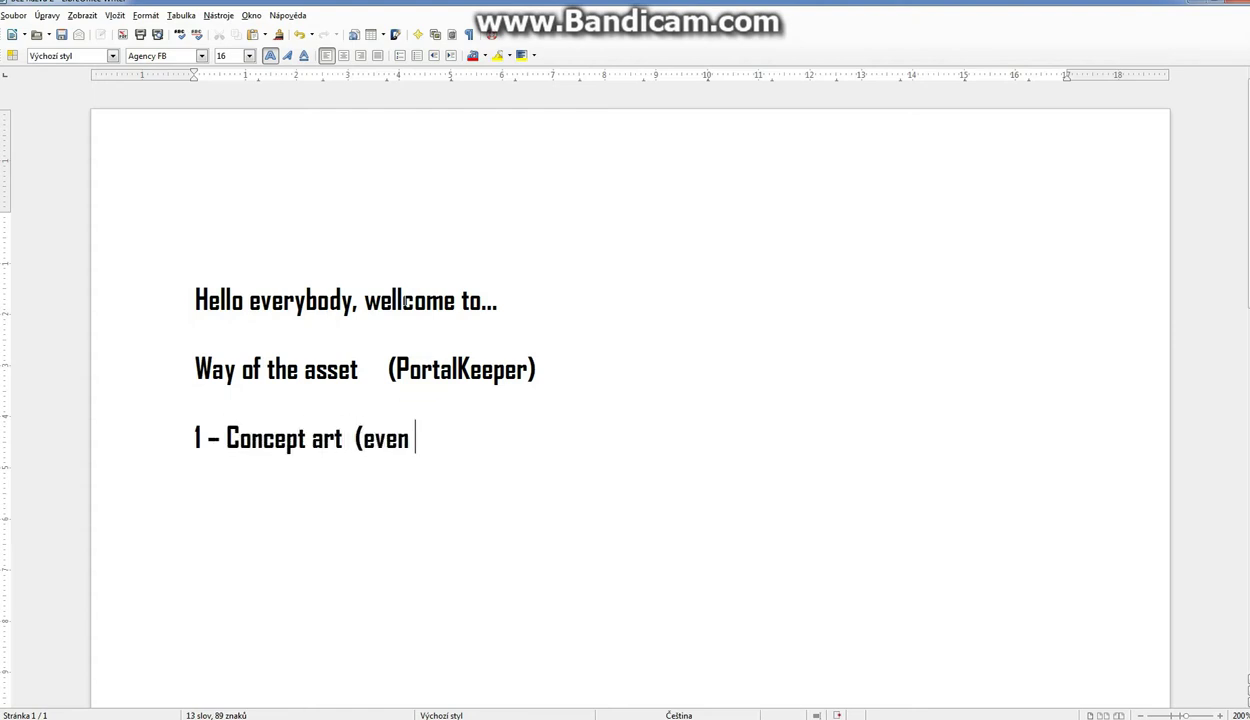
text(the simplest )
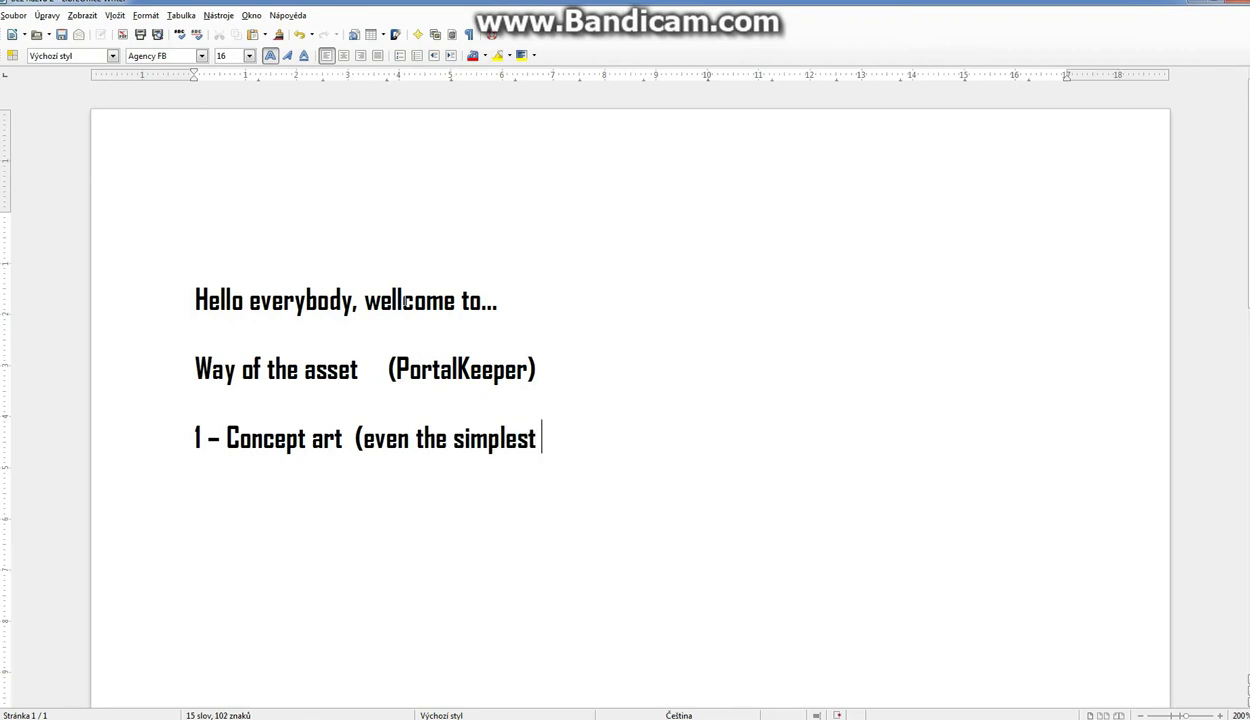
text(skatch )
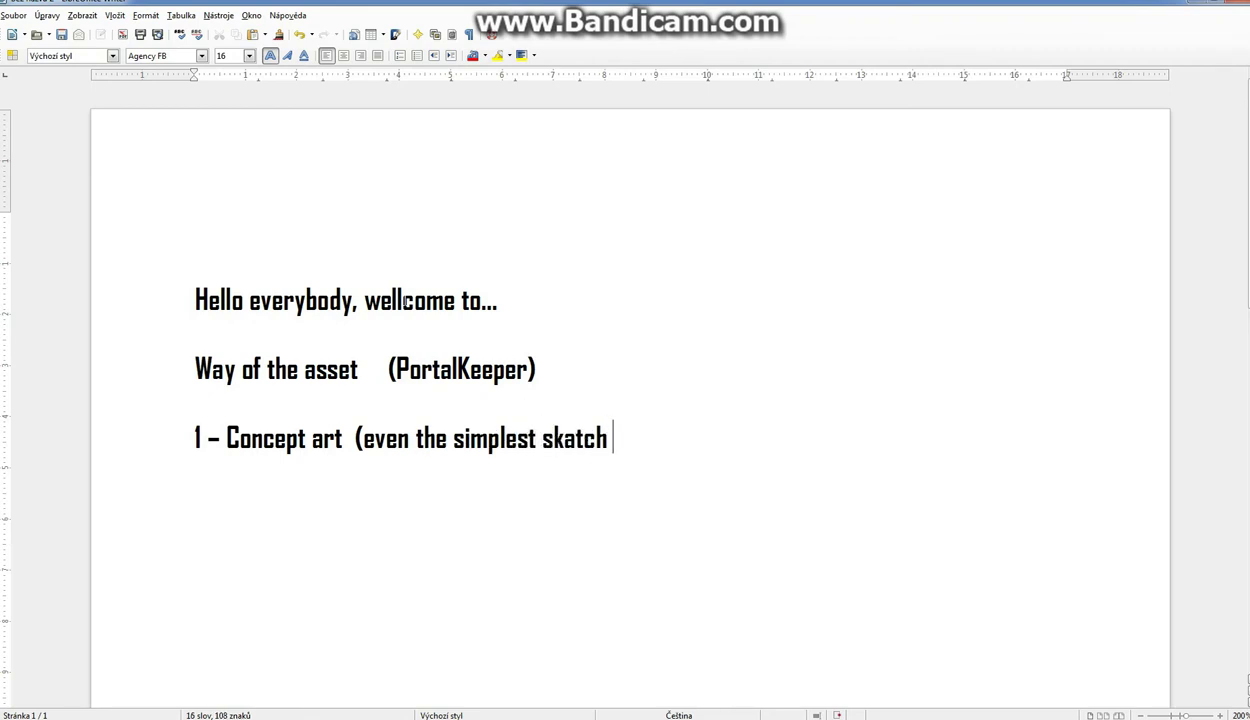
text(is good)	)
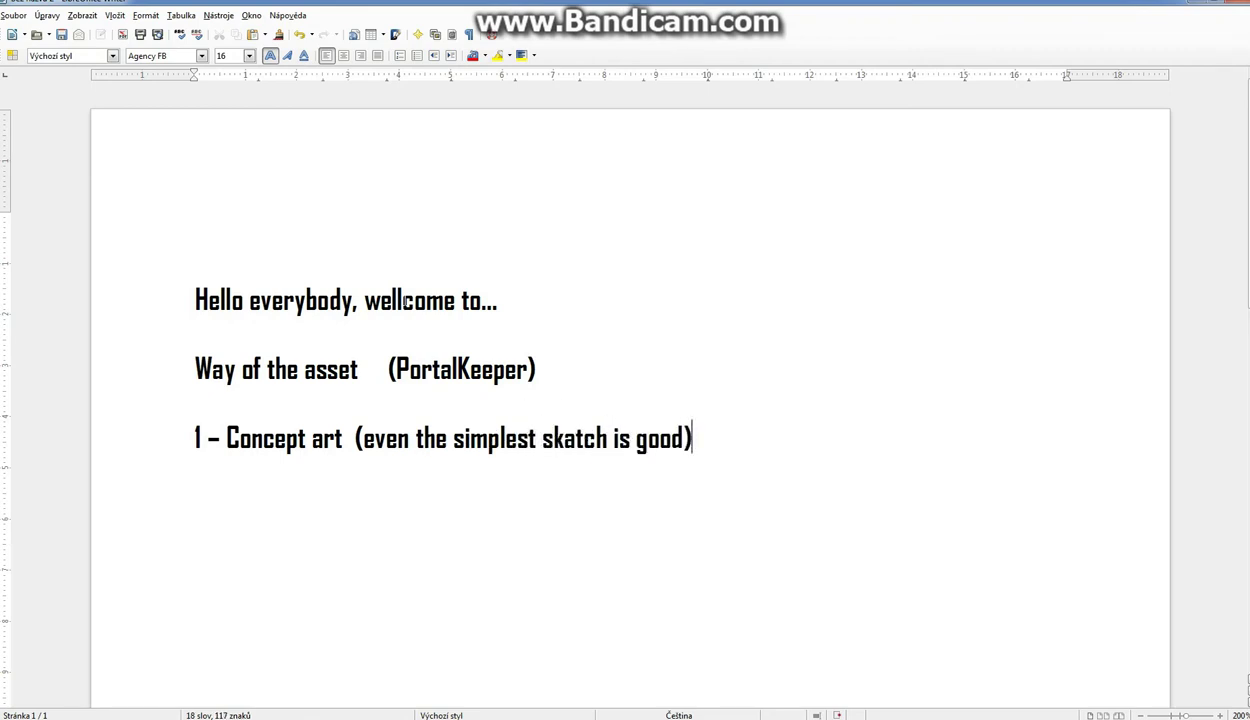
text(!!! C)
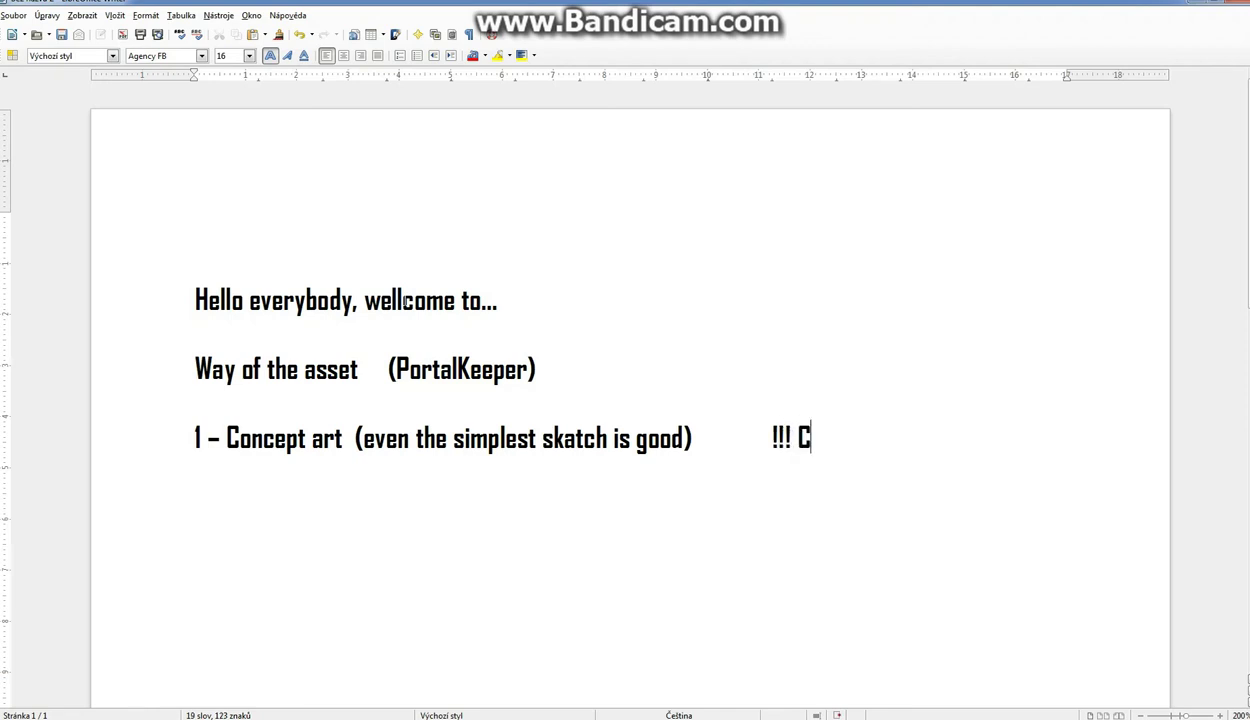
text(ANT')
key(BackSpace)
text(')
text(T BE SKIPPED)
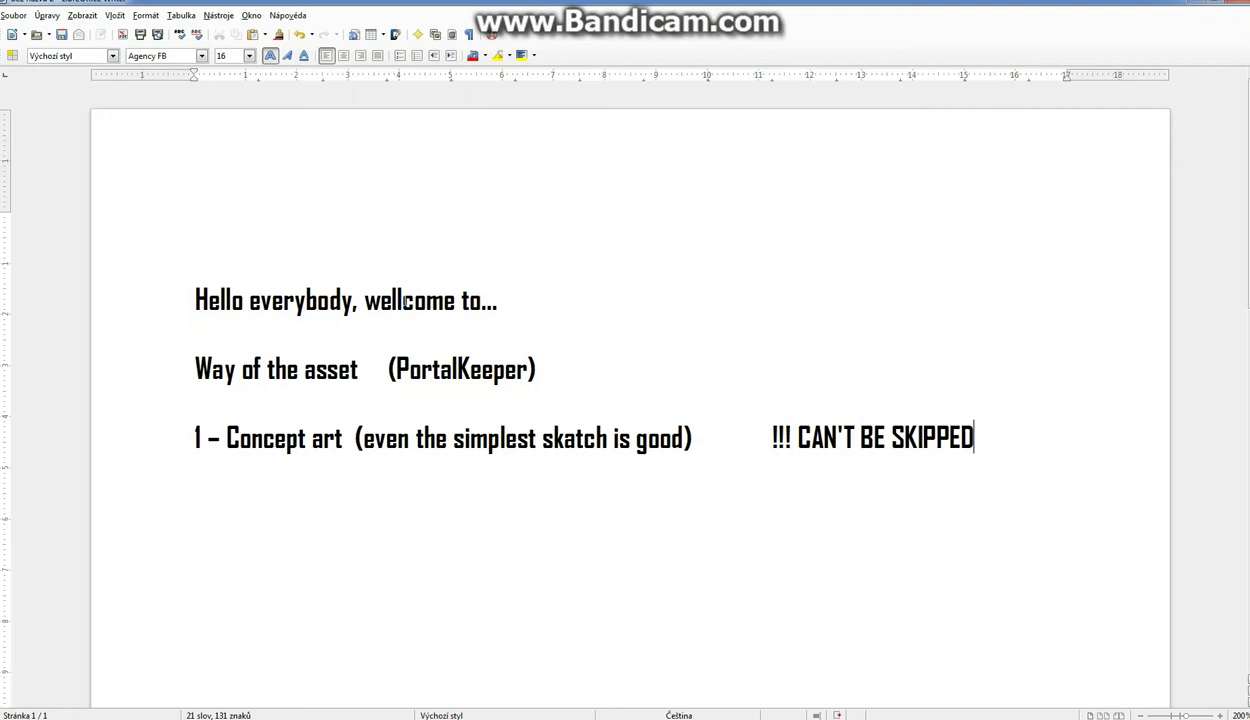
text( !!!)
Colour the CAN'T BE SKIPPED warning text red.
drag(772, 437, 998, 437)
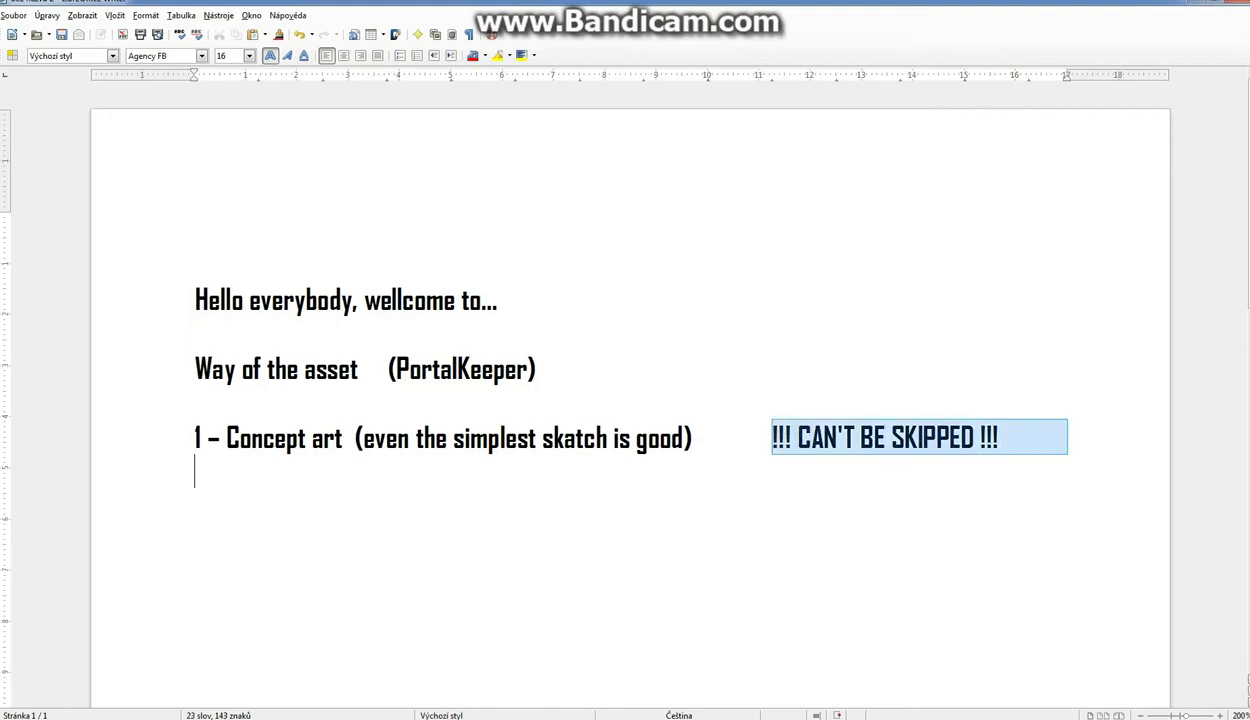
click(472, 55)
click(196, 505)
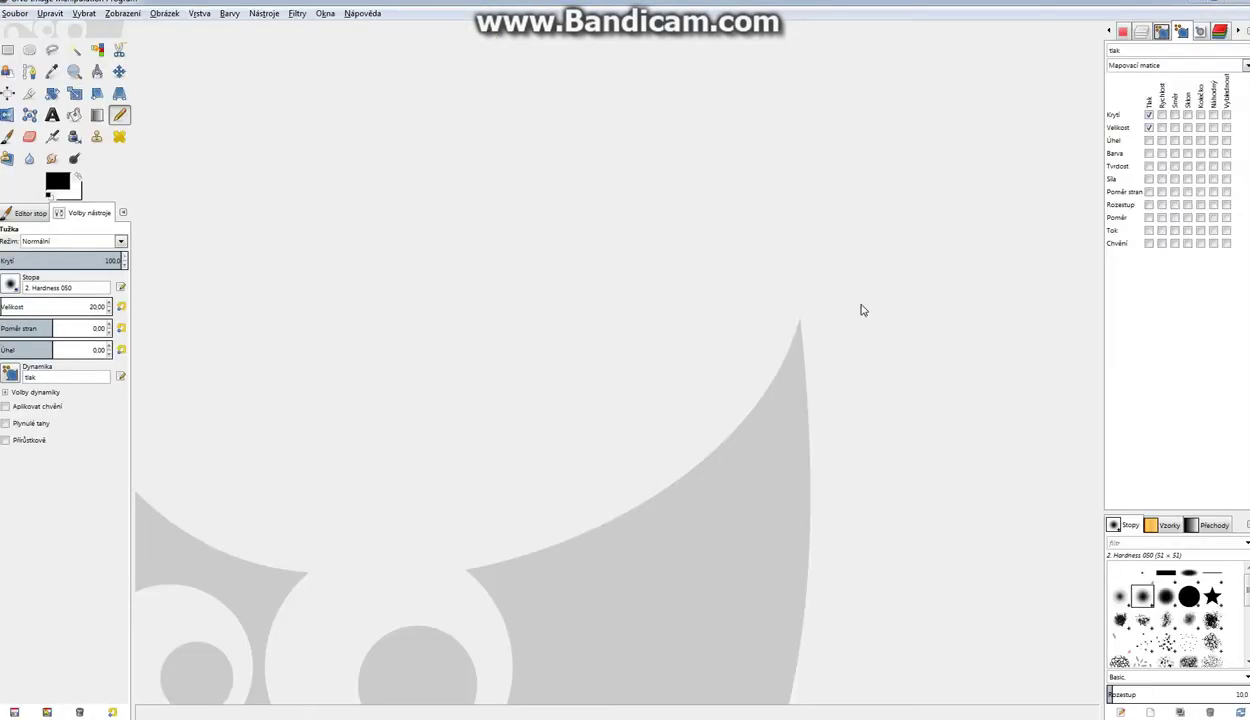
Create a new 2048 × 2048 px GIMP image and sketch a small circle on it.
click(14, 13)
click(27, 31)
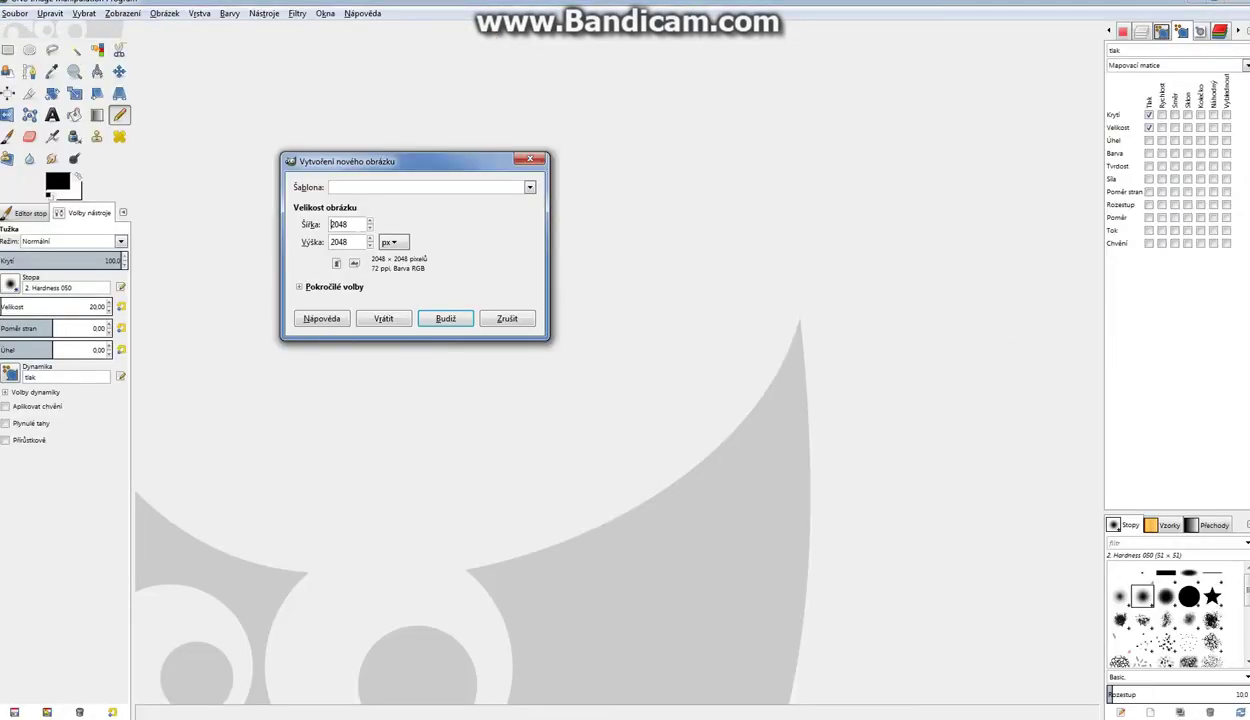
click(446, 318)
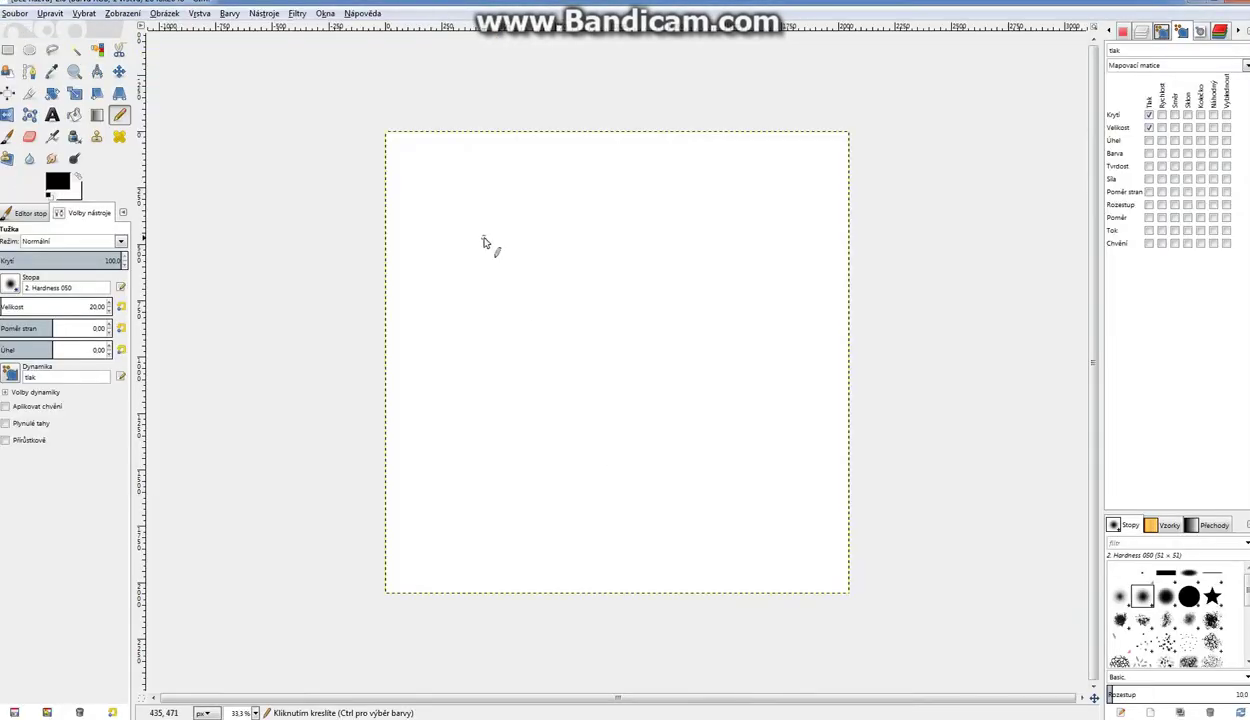
mouse_move(452, 210)
mouse_down()
mouse_move(468, 240)
mouse_move(472, 205)
mouse_move(440, 230)
mouse_move(495, 228)
mouse_move(464, 256)
mouse_up()
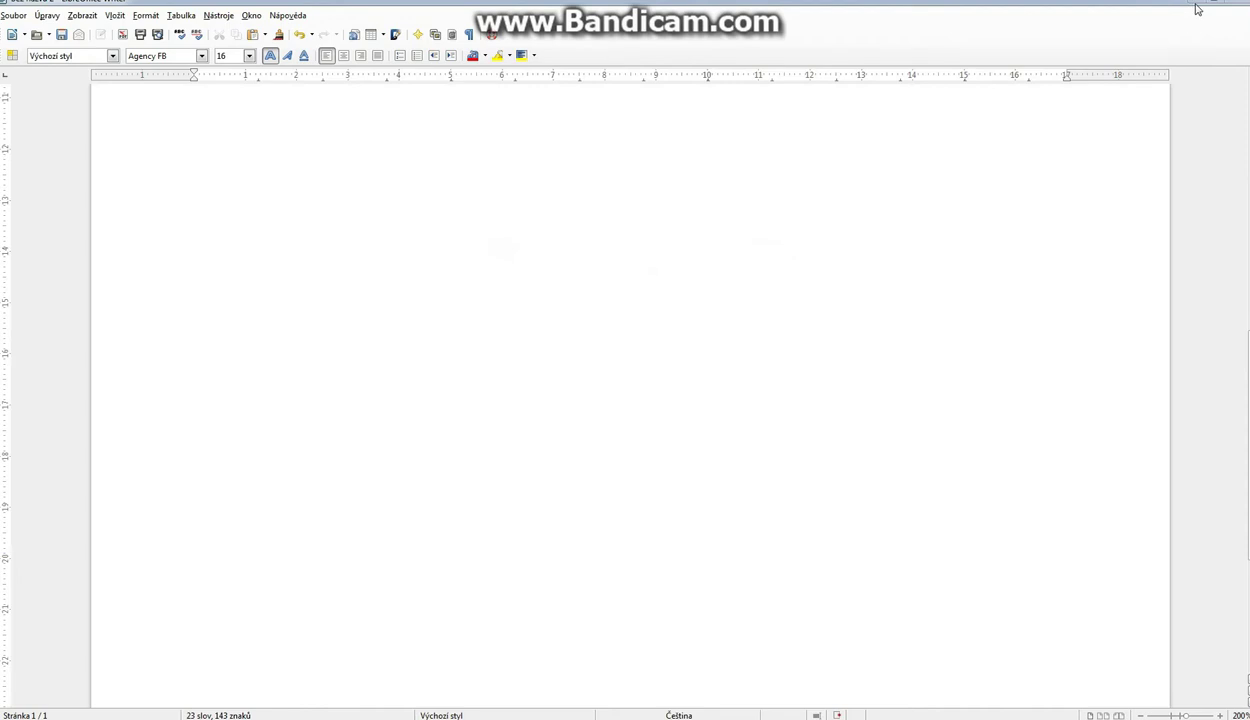
Export the finished portal drawing as Portals.png in KonceptArt, replacing the existing file.
click(1170, 8)
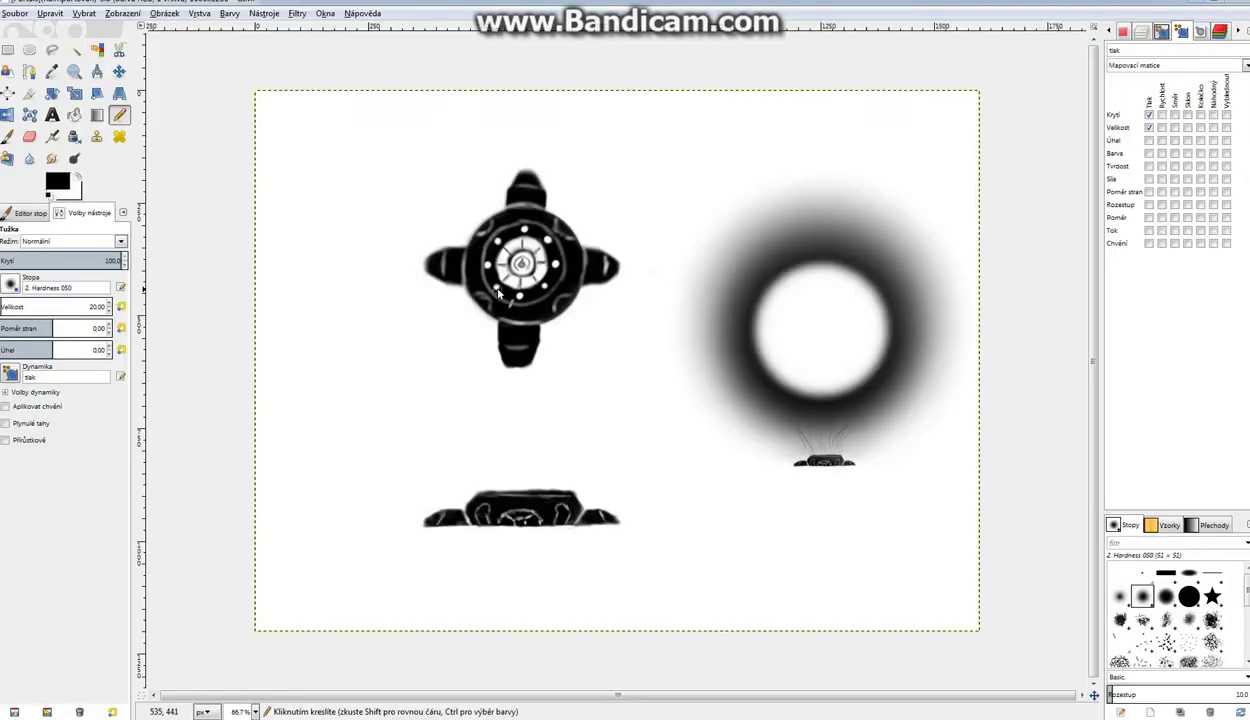
click(14, 13)
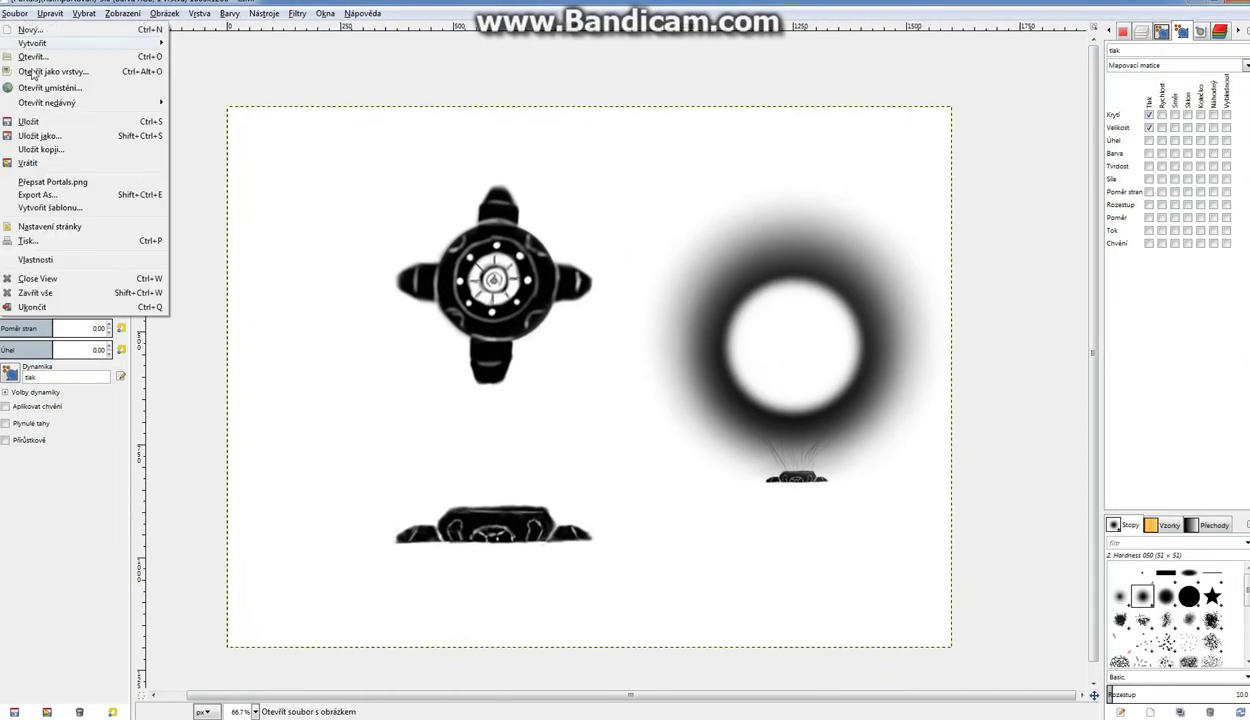
click(40, 195)
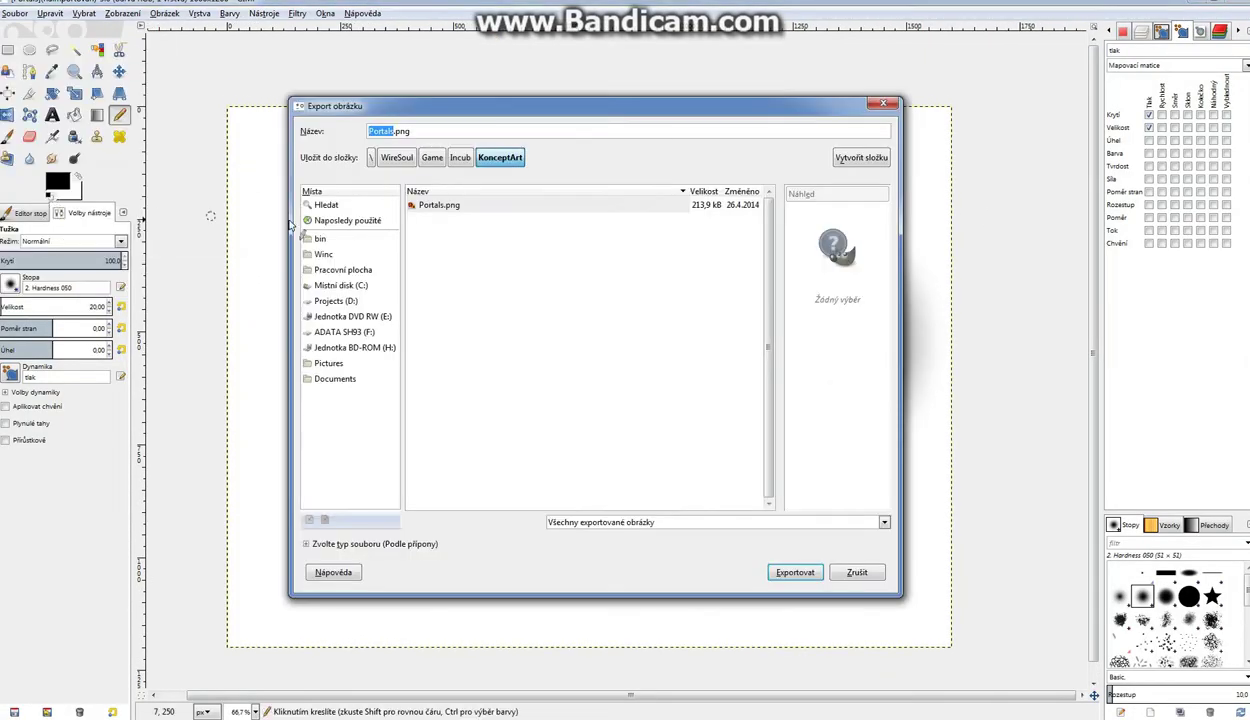
click(784, 574)
click(672, 395)
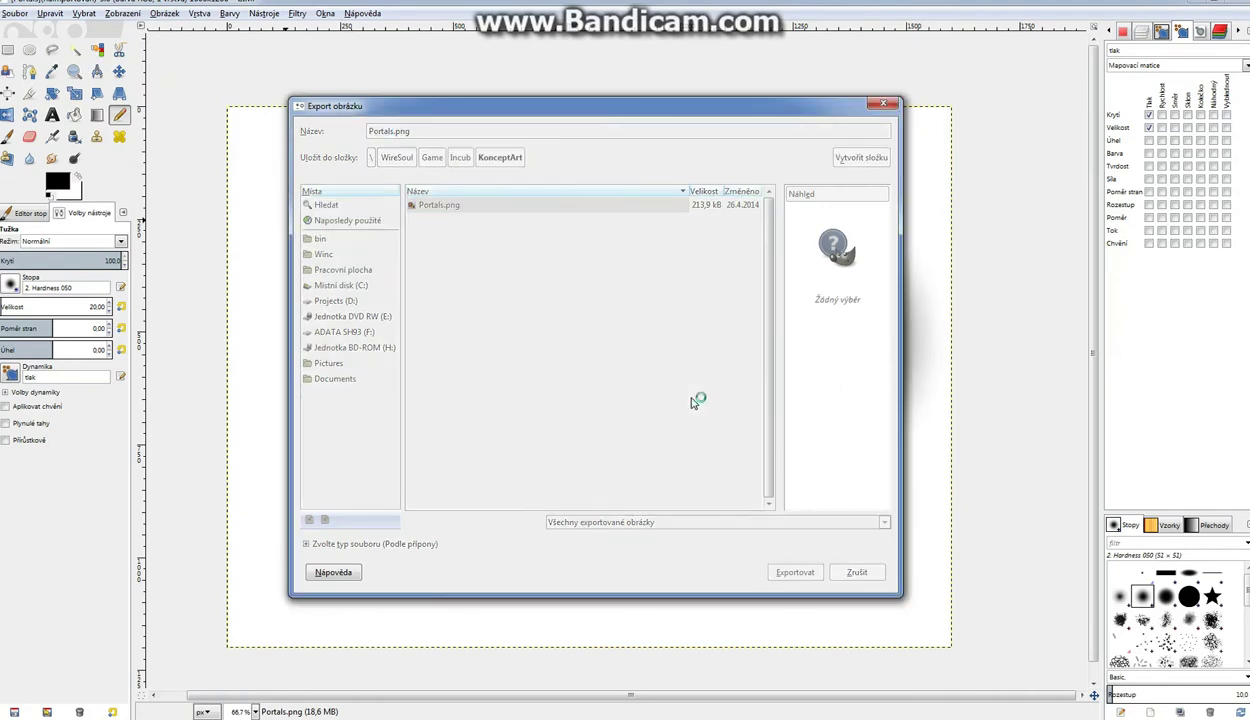
click(636, 477)
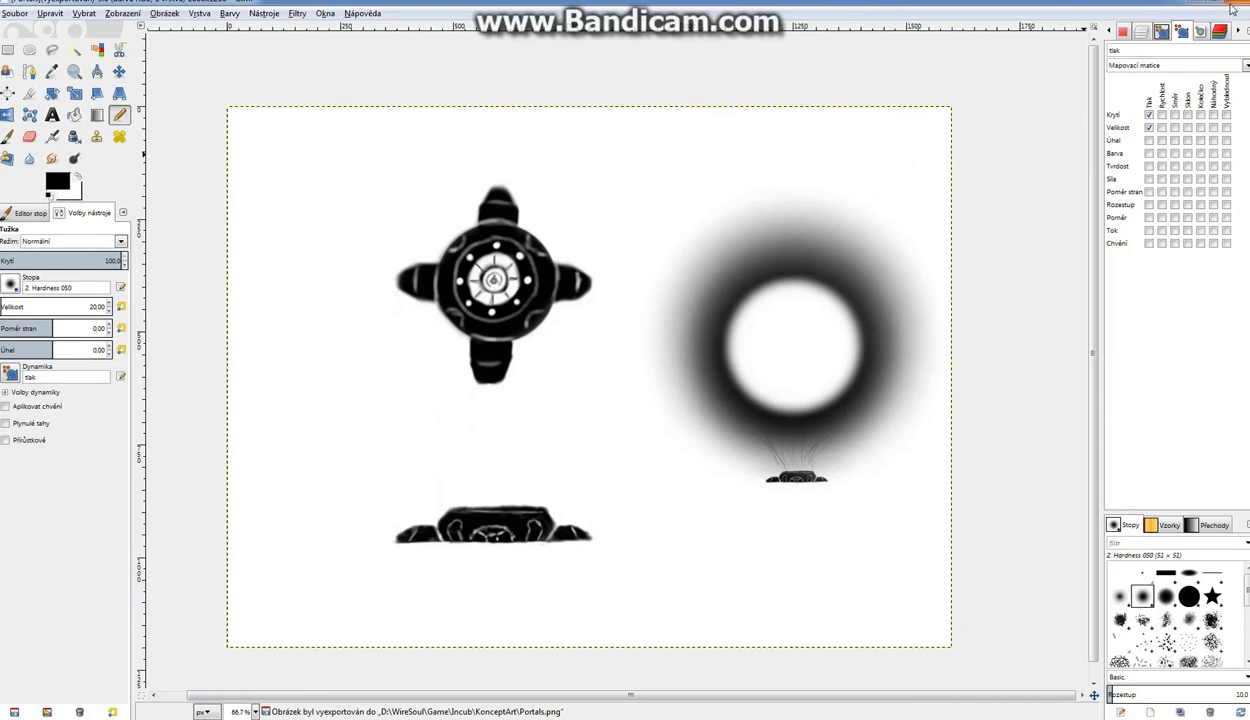
Add '2 – Low-Poly model (as few faces as possible, you want a silhouette, nothing more)'.
key(alt+Tab)
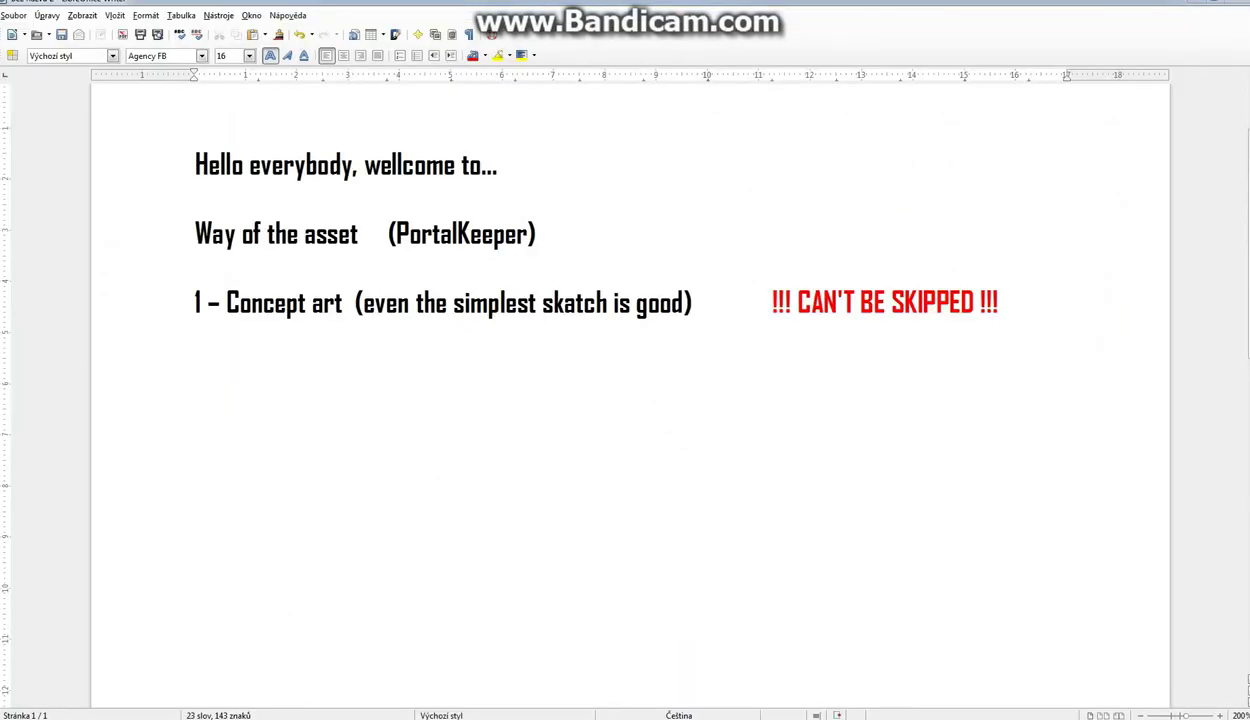
text(2 – )
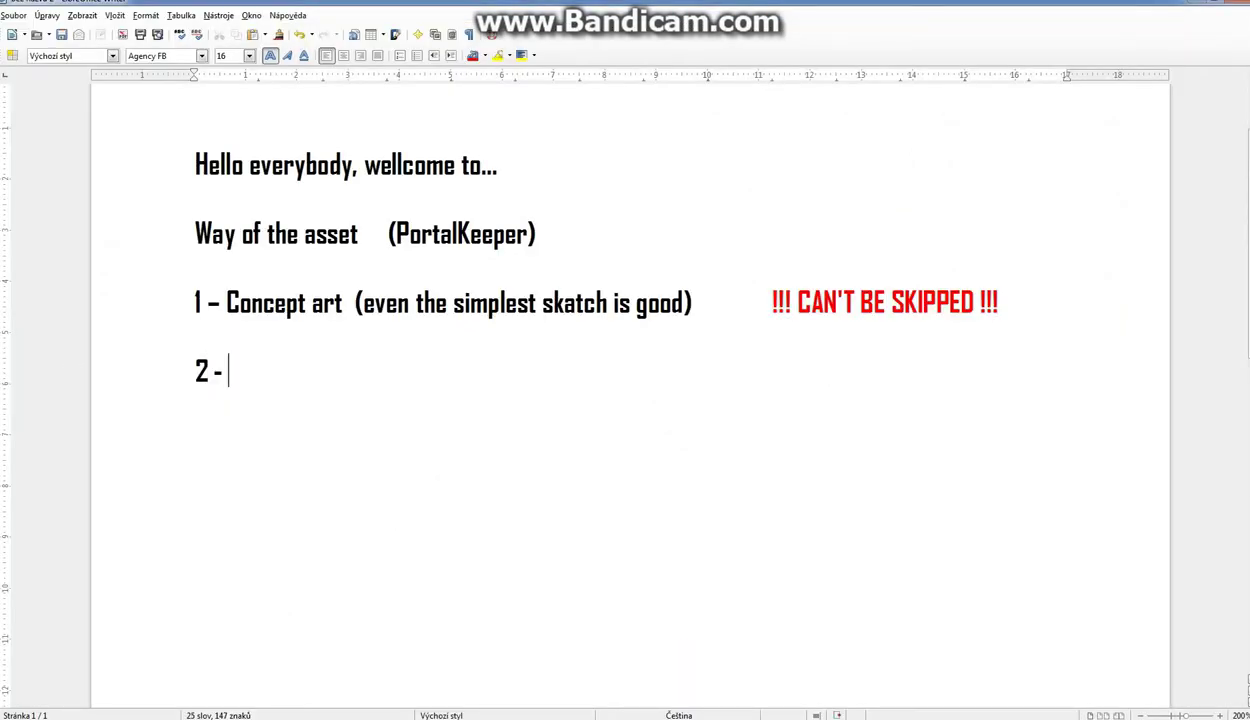
text(Low-Poly model )
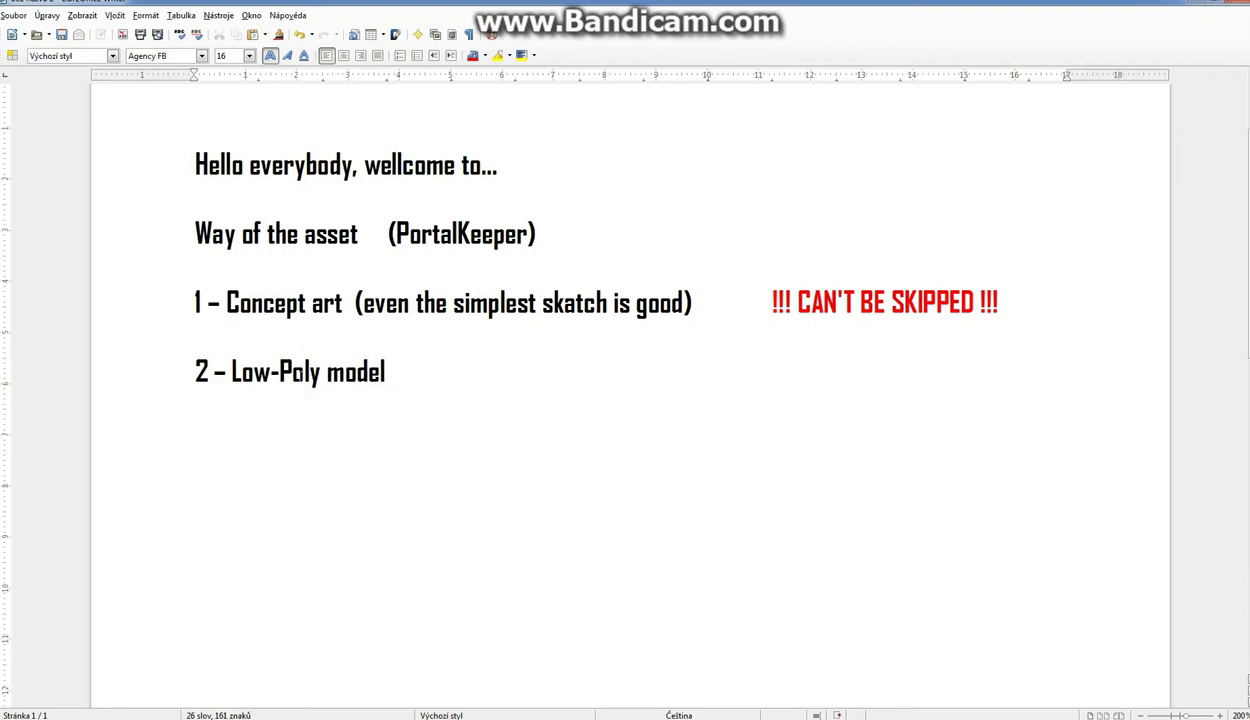
text((as few )
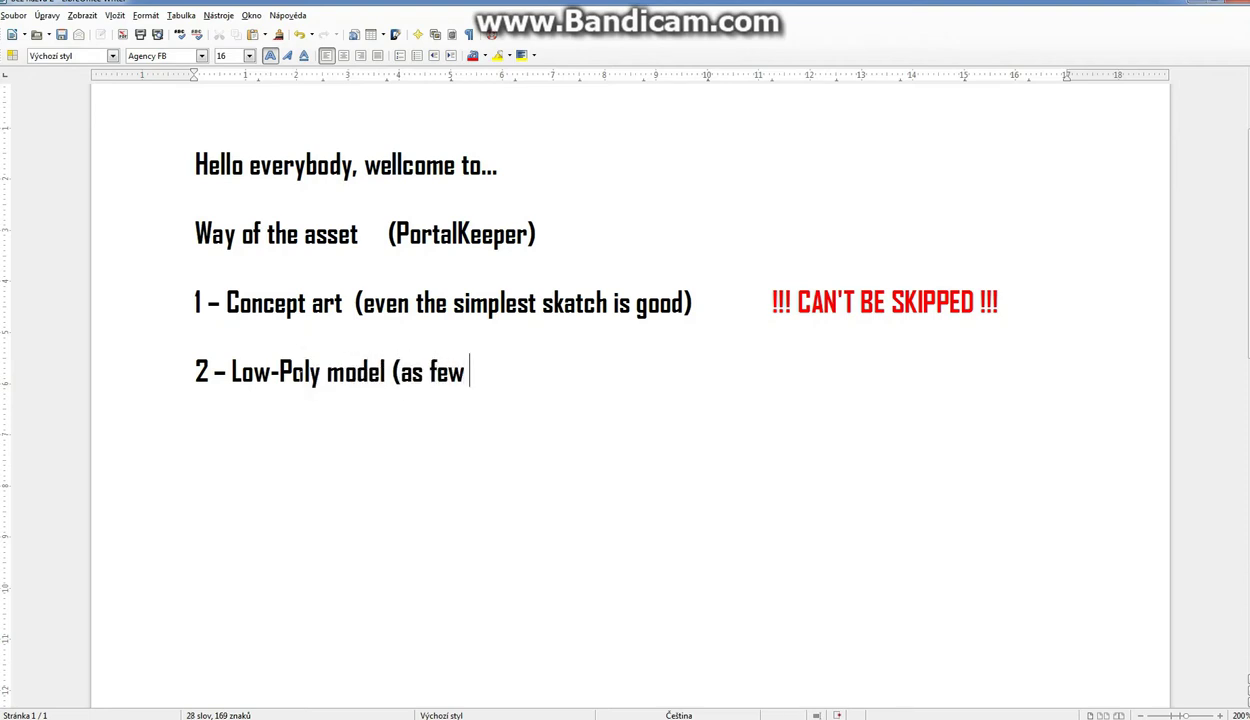
text(faces as possible)
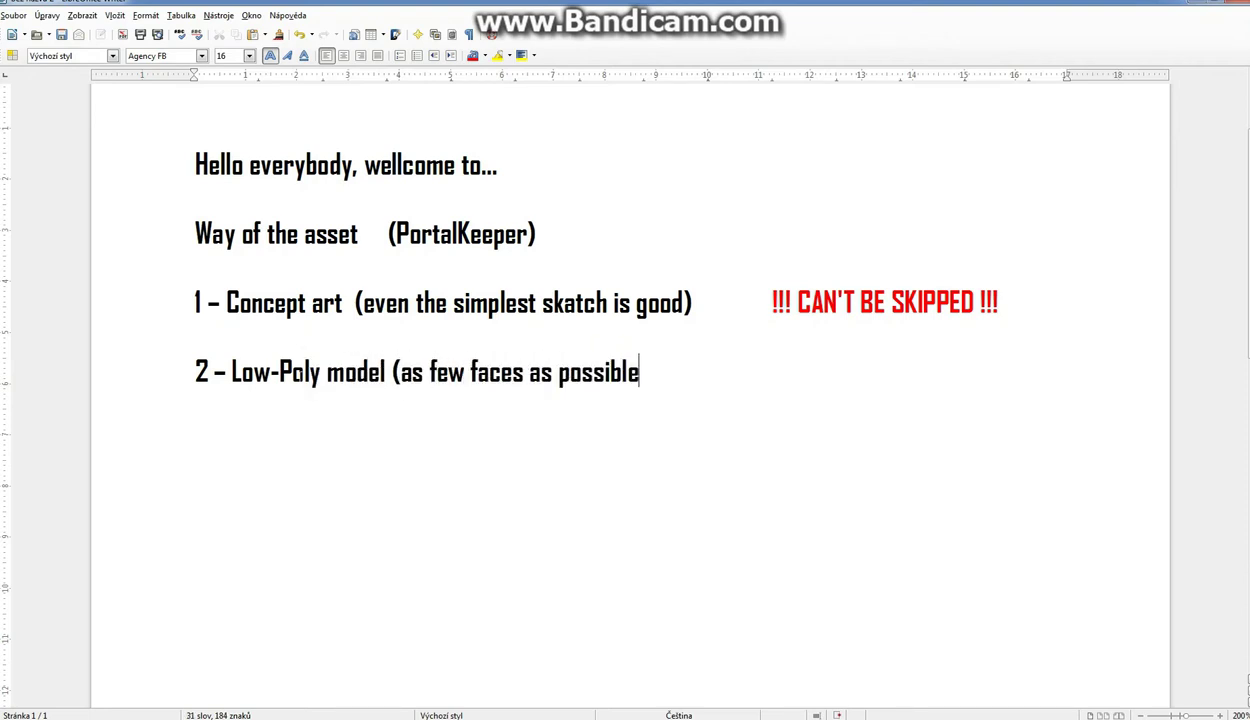
text(, you want)
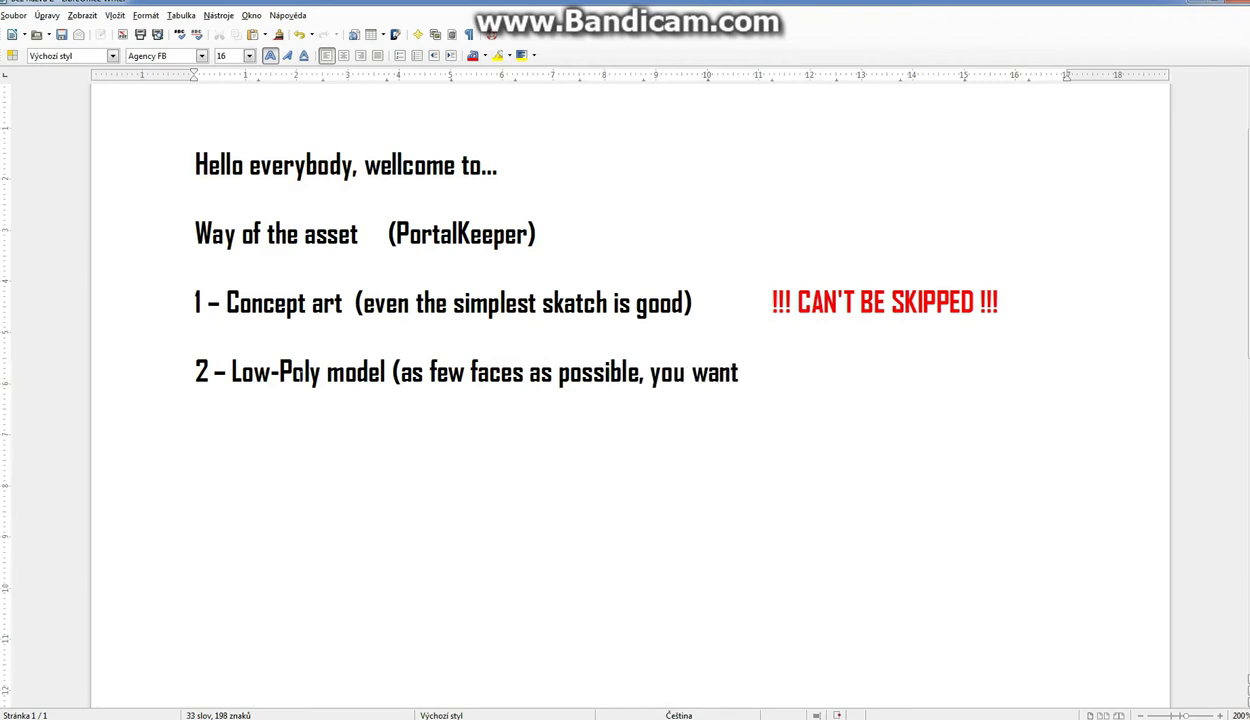
text( a silh)
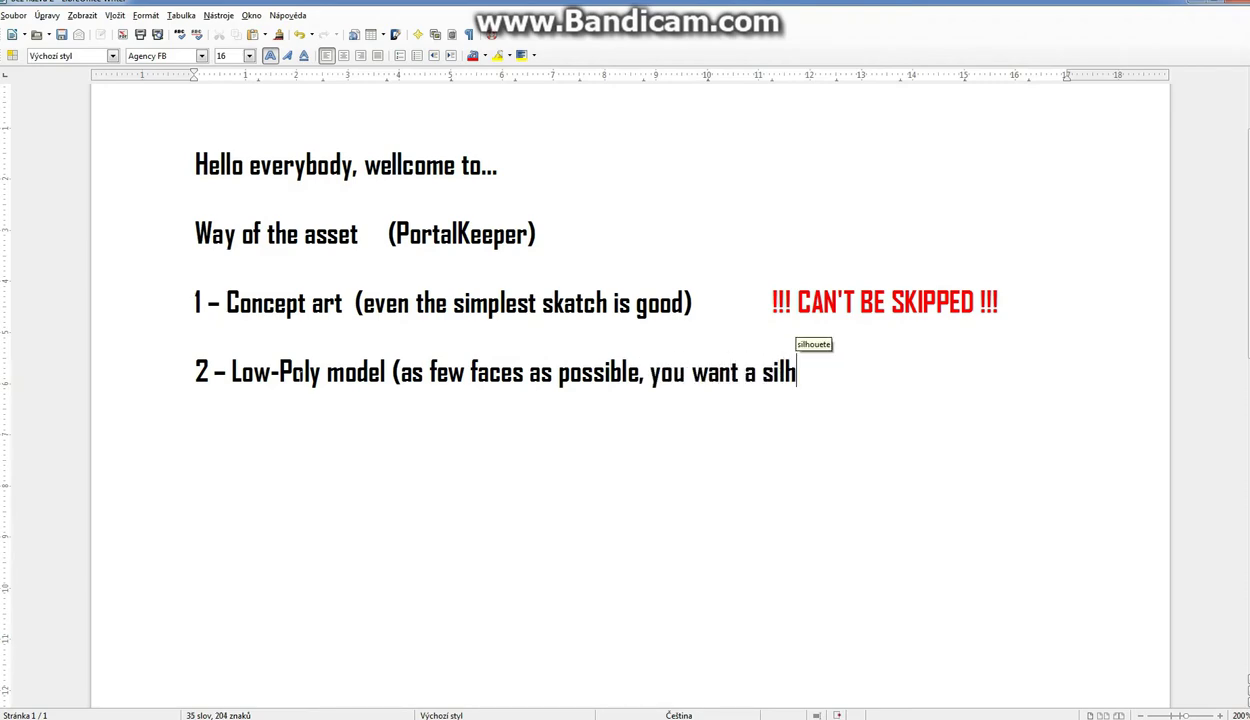
text(ouette, no)
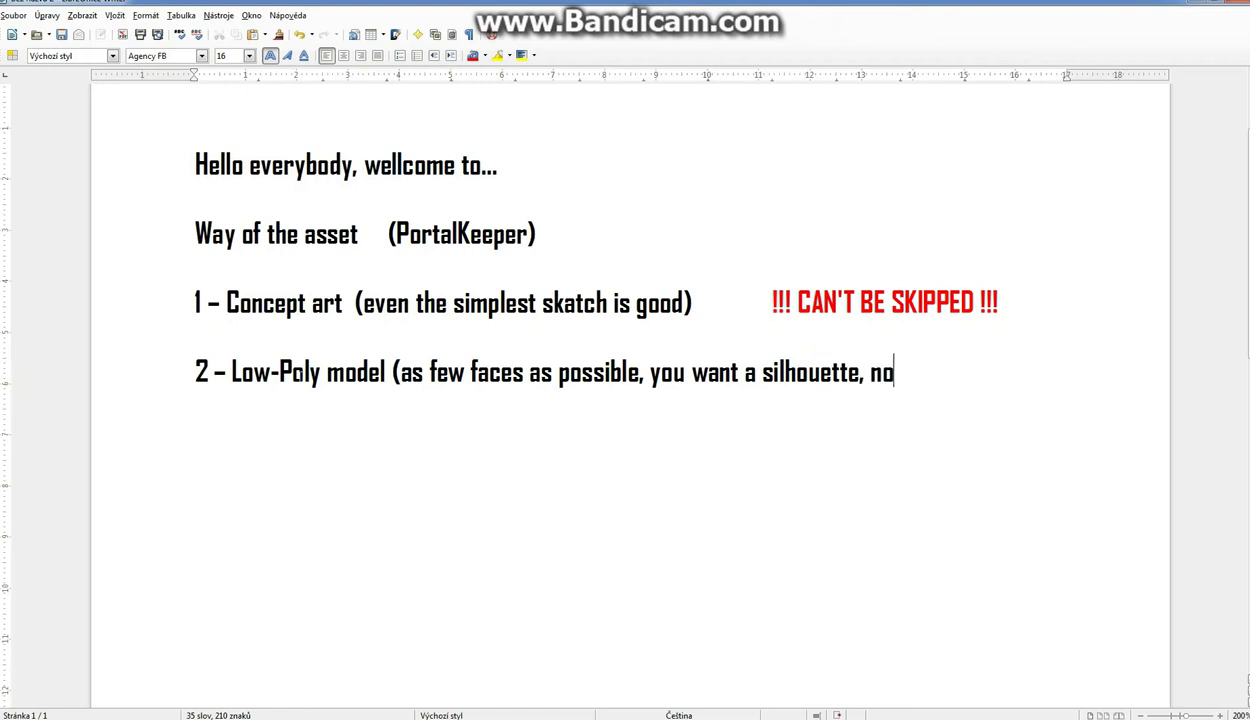
text(thing more)
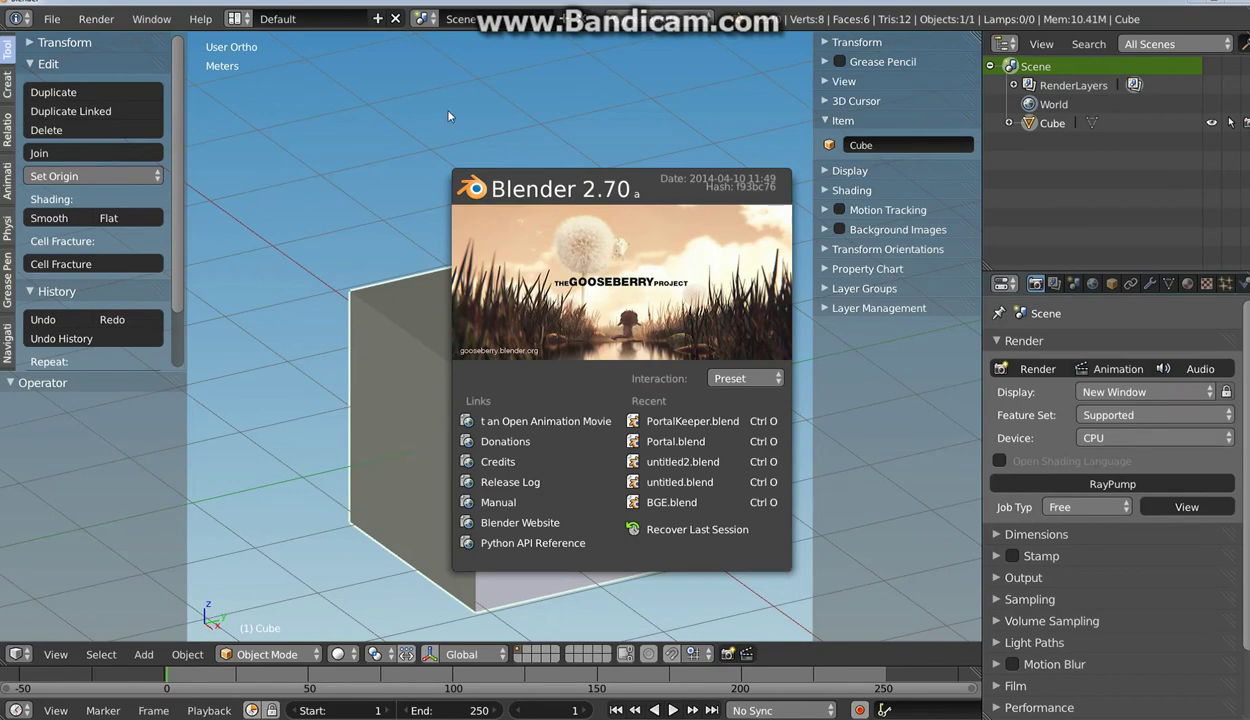
click(448, 116)
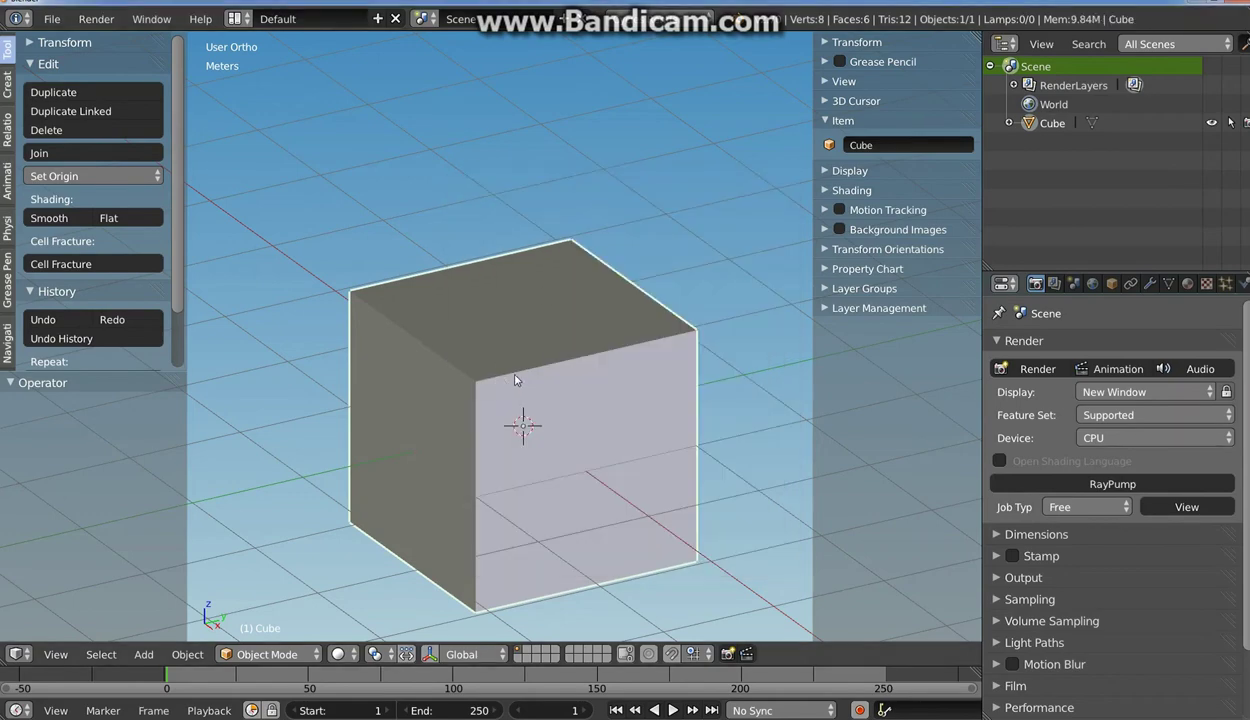
Replace the default cube with a 16-vertex circle mesh.
key(Delete)
key(shift+a)
click(591, 124)
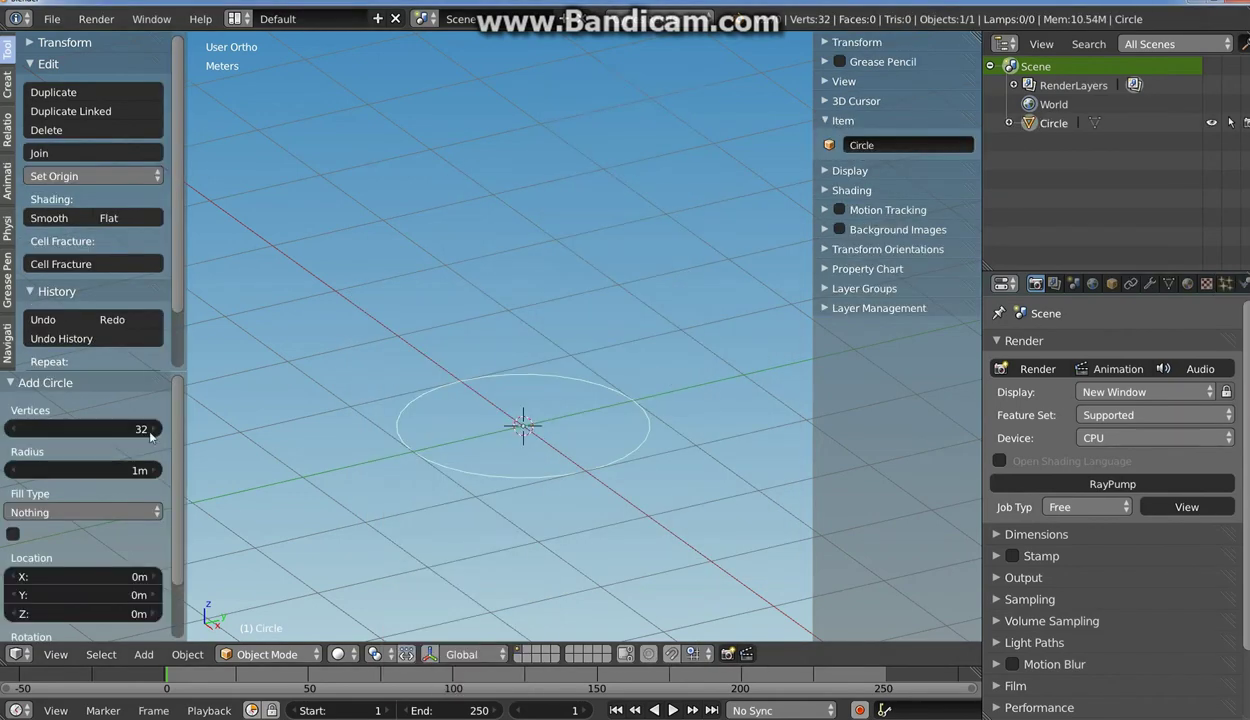
click(124, 428)
key(Return)
Extrude and scale the circle into a ring with an inner funnel pushed down along Z.
key(Tab)
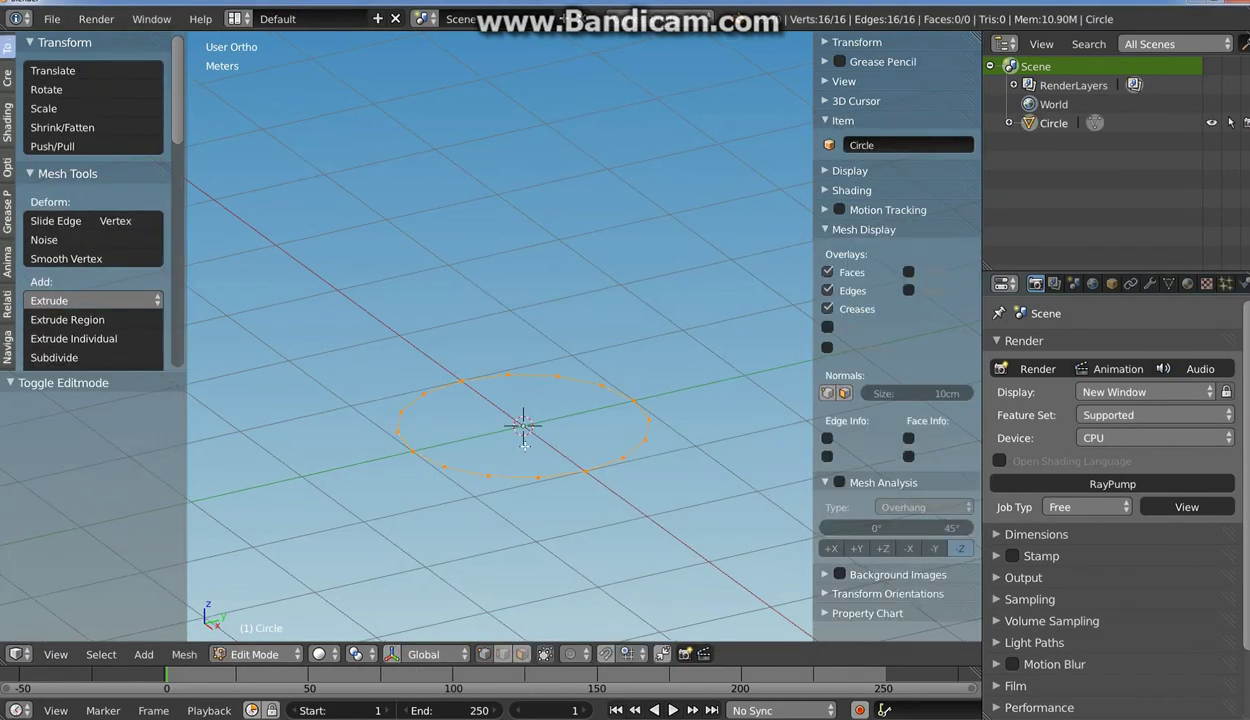
key(e)
click(541, 388)
key(e)
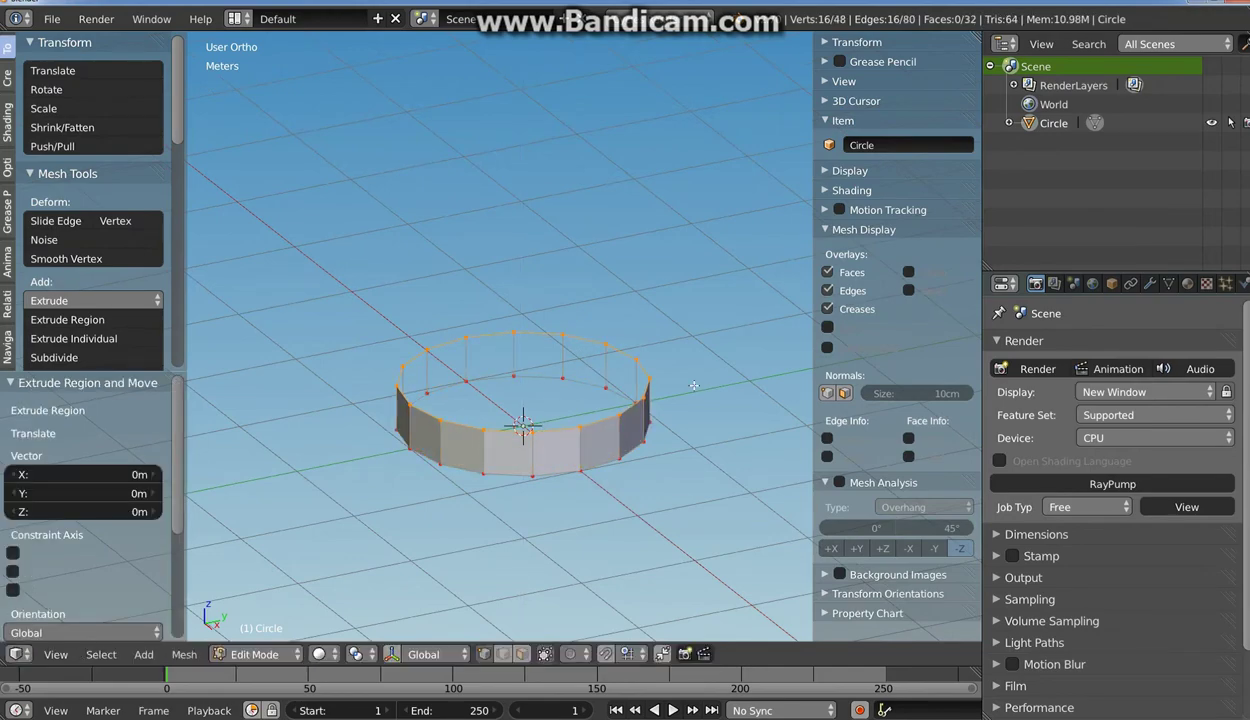
key(s)
click(683, 381)
key(e)
key(s)
click(600, 420)
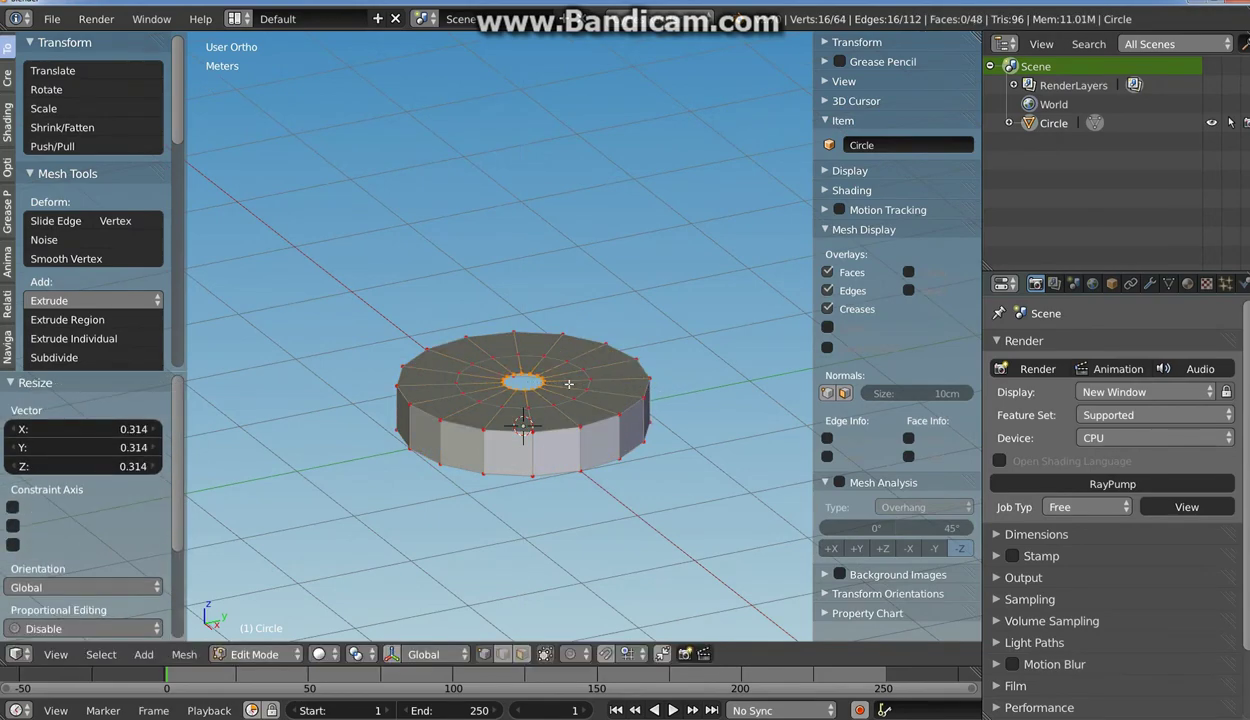
key(g)
key(z)
click(570, 457)
Add an outward-scaled edge loop around the ring and review the finished low-poly Keeper.
key(ctrl+r)
click(570, 457)
key(s)
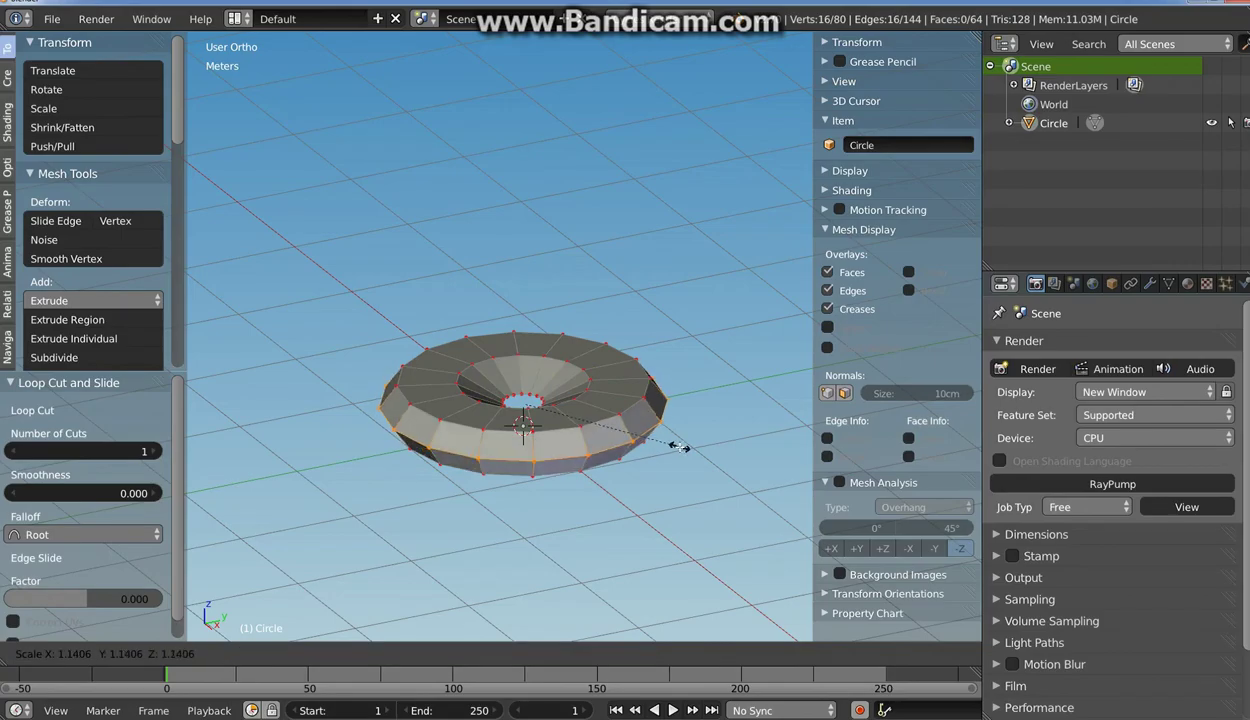
click(668, 440)
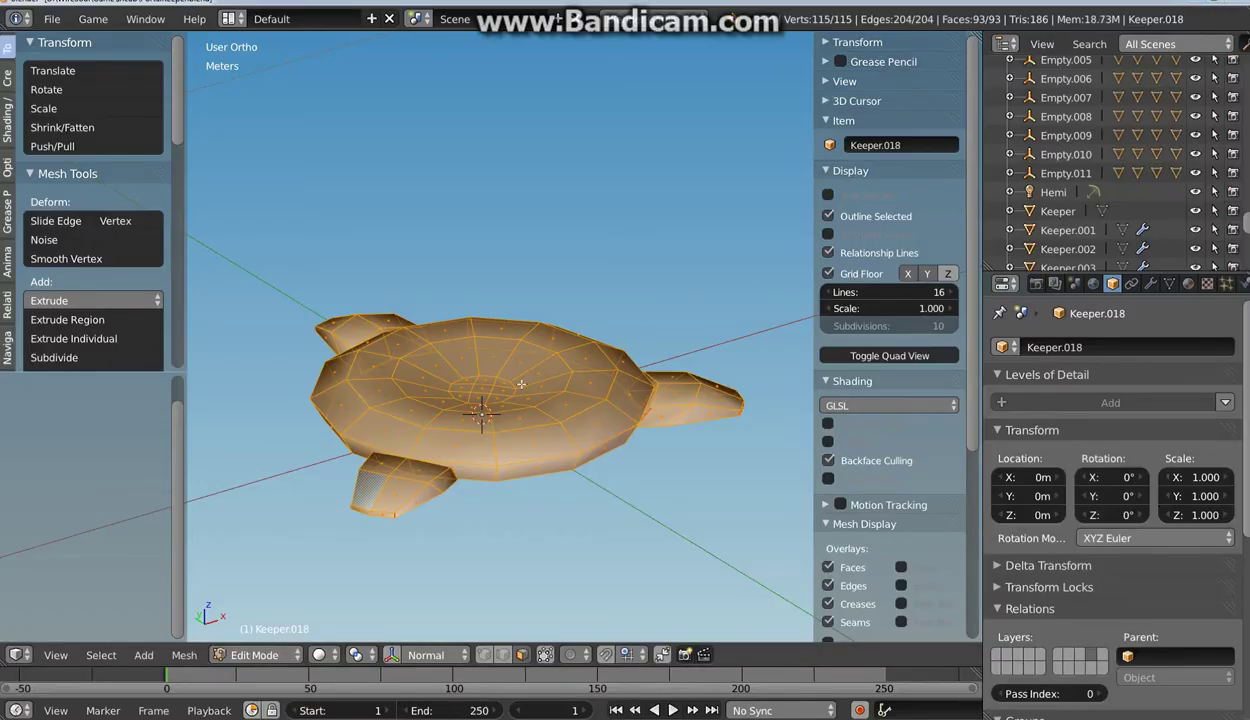
mouse_move(521, 384)
middle_down()
mouse_move(500, 440)
mouse_move(533, 440)
middle_up()
key(Tab)
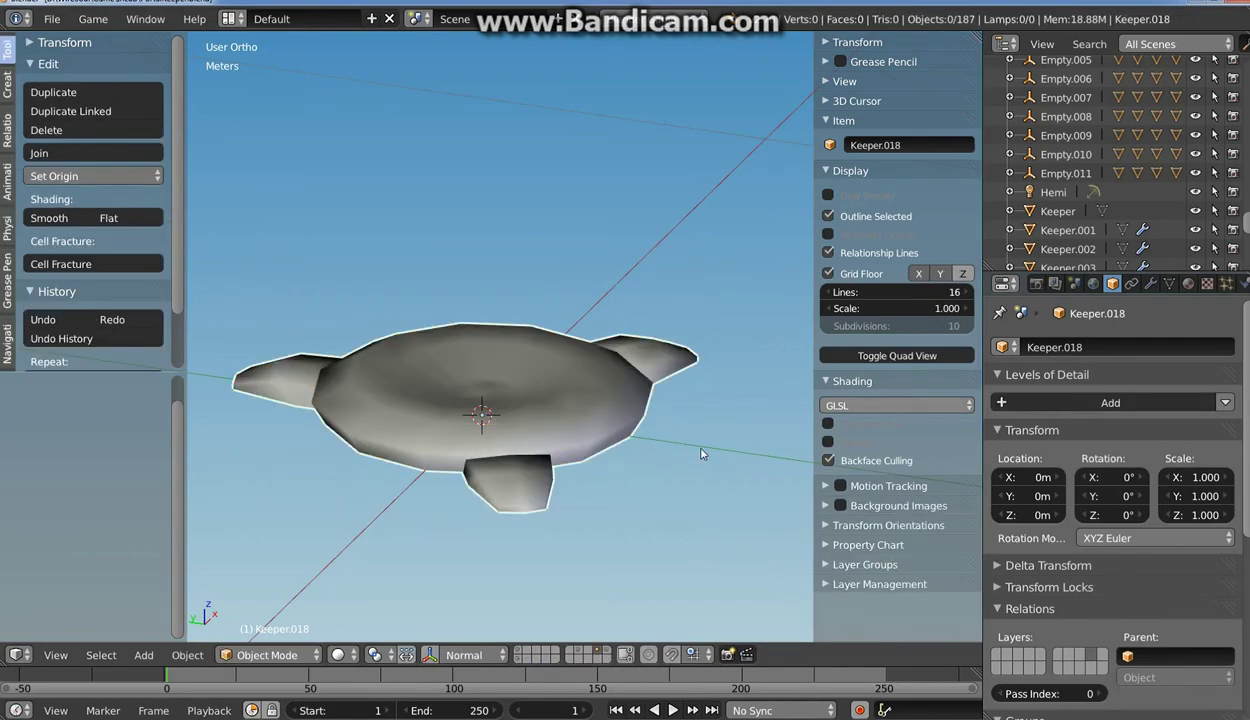
middle_drag(701, 454, 506, 491)
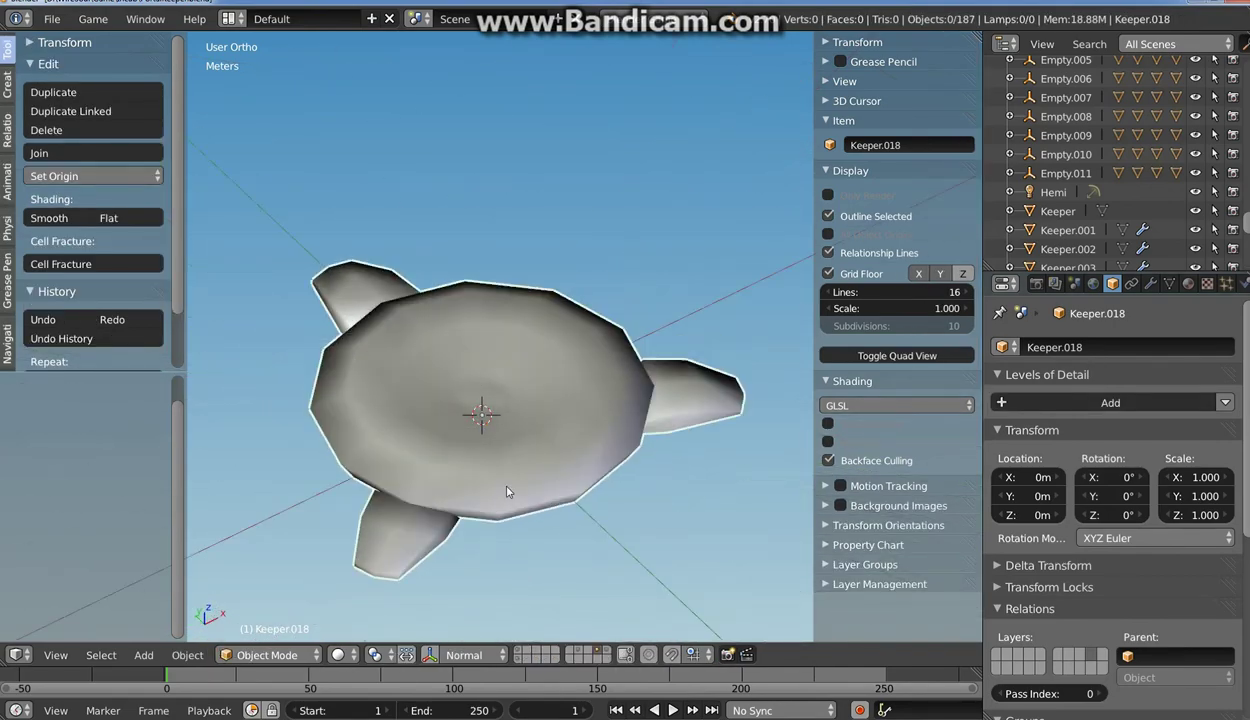
key(alt+Tab)
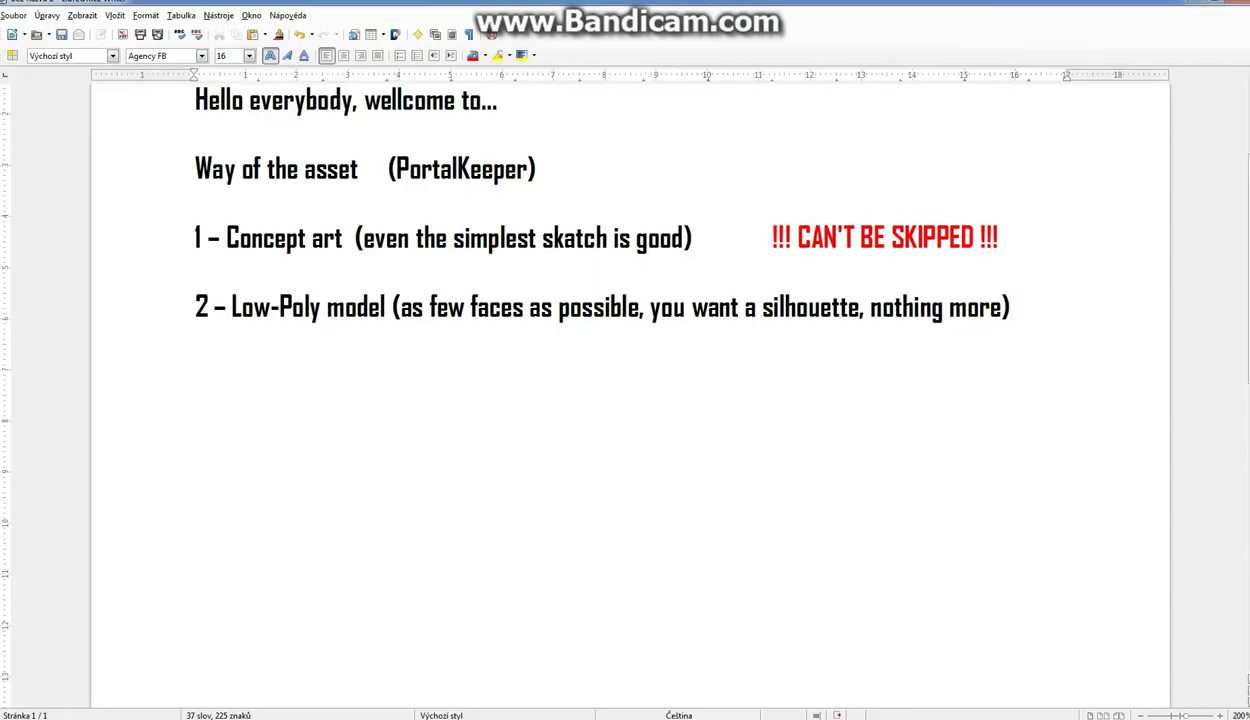
Add '3 – Hi-Poly model' about final on-monitor size, plus a note on hi-poly first, then retopo.
text(i-)
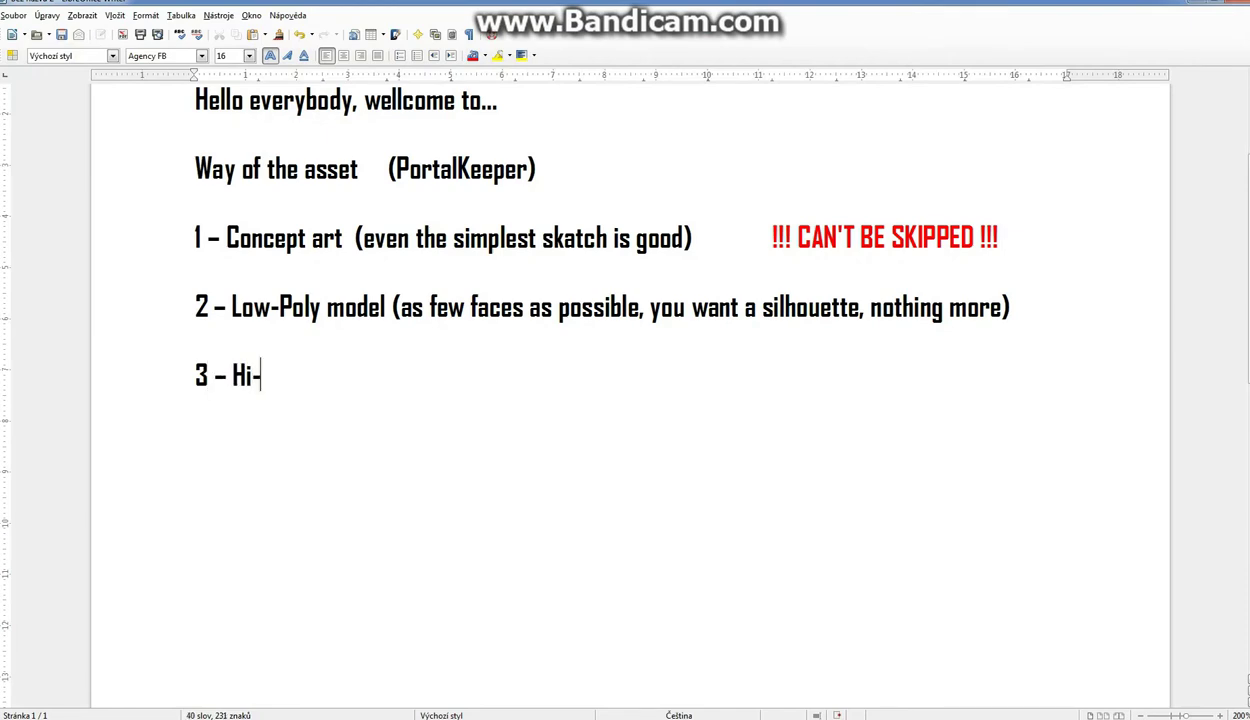
text(Poly model)
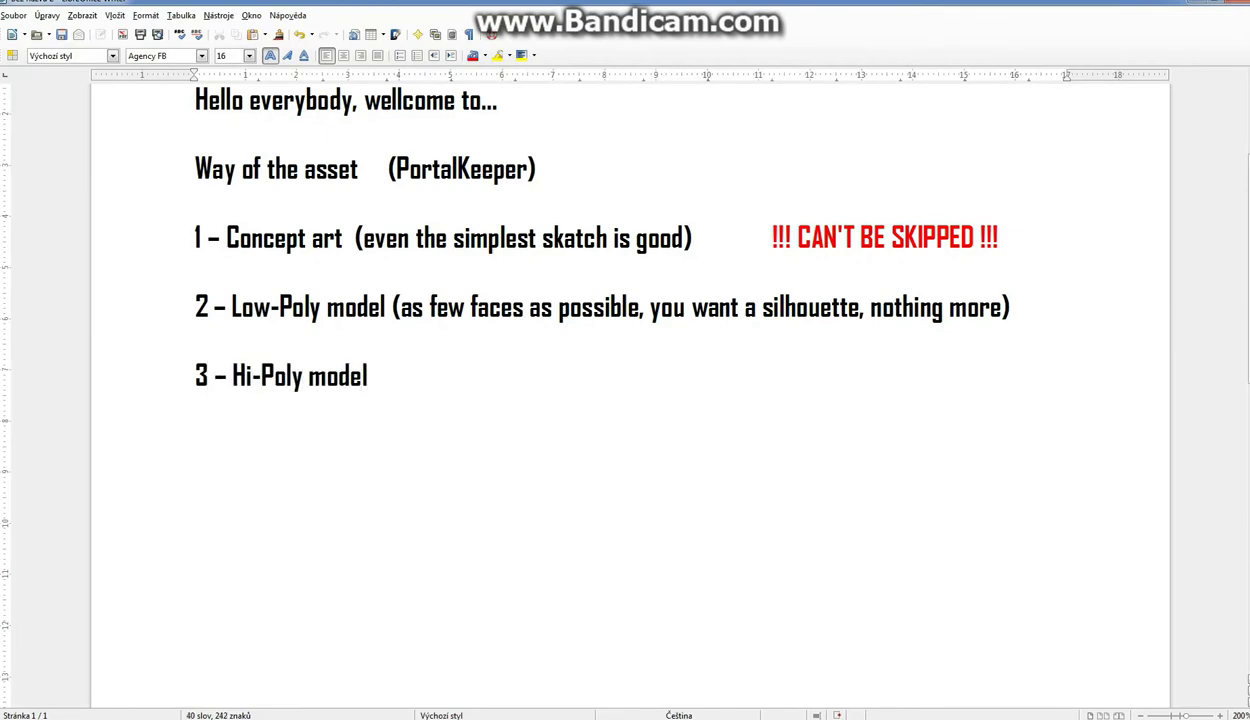
text((more d)
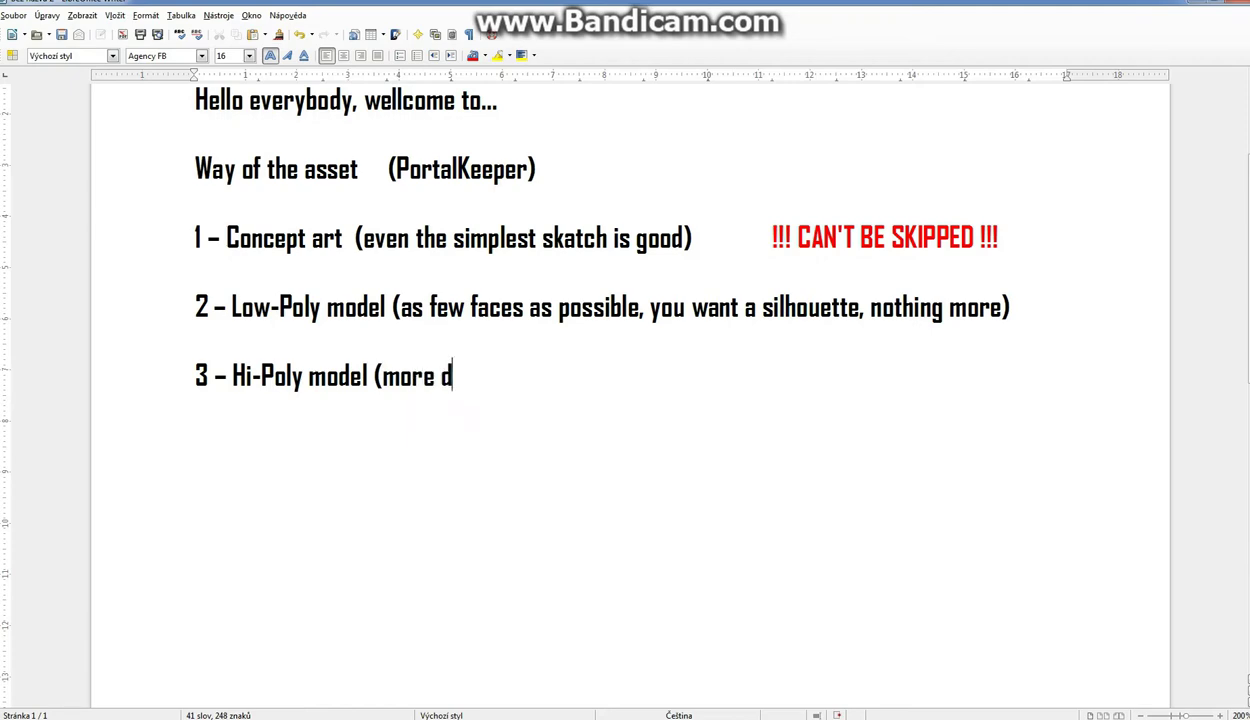
text(etail = be)
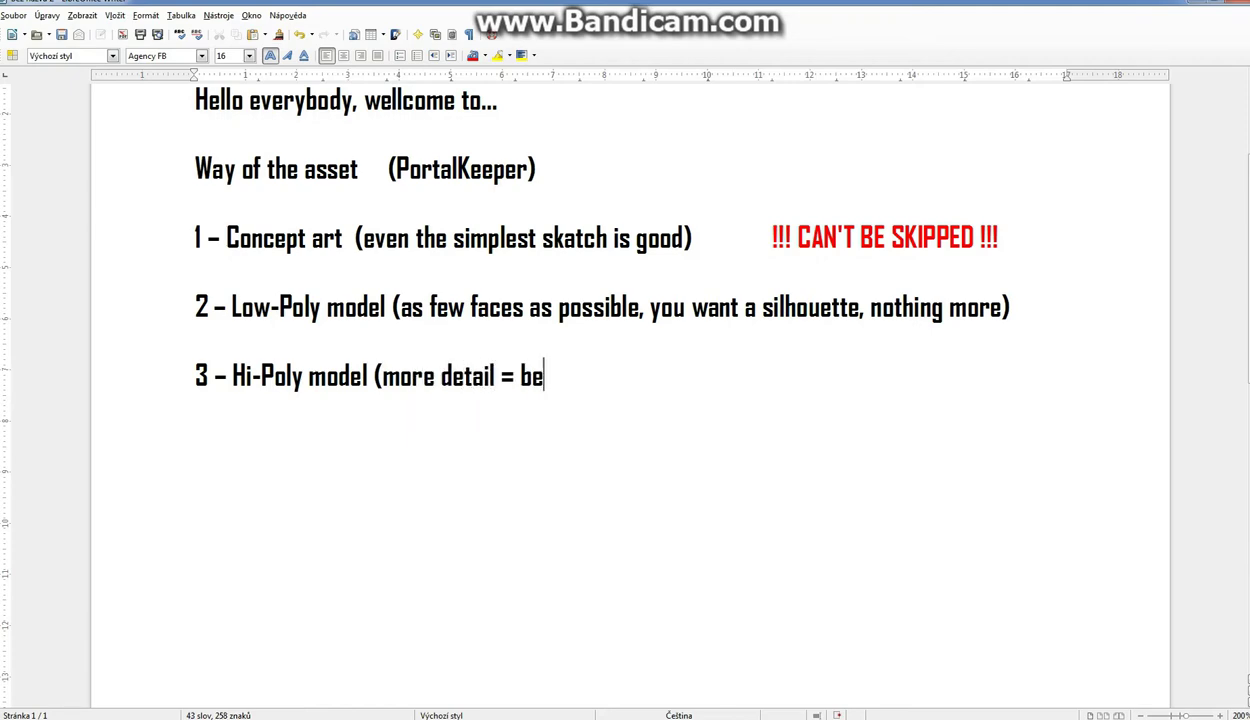
text(tter, but )
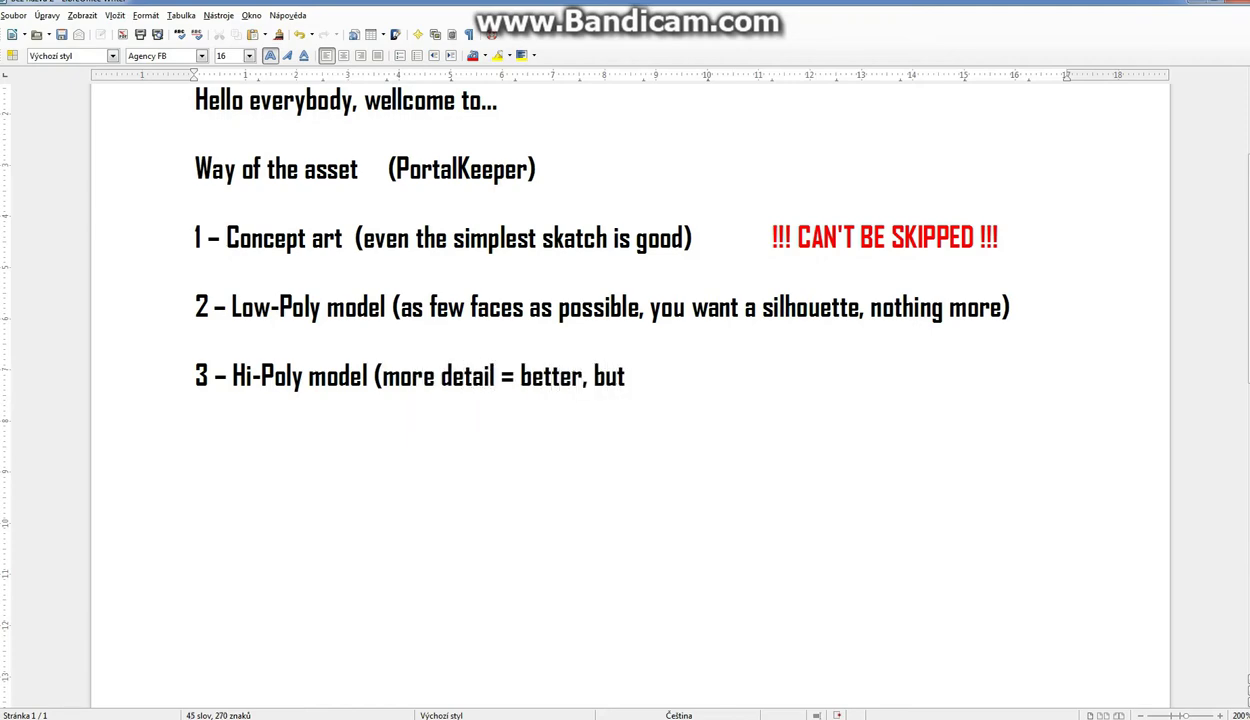
text(thu)
key(BackSpace)
text(ing )
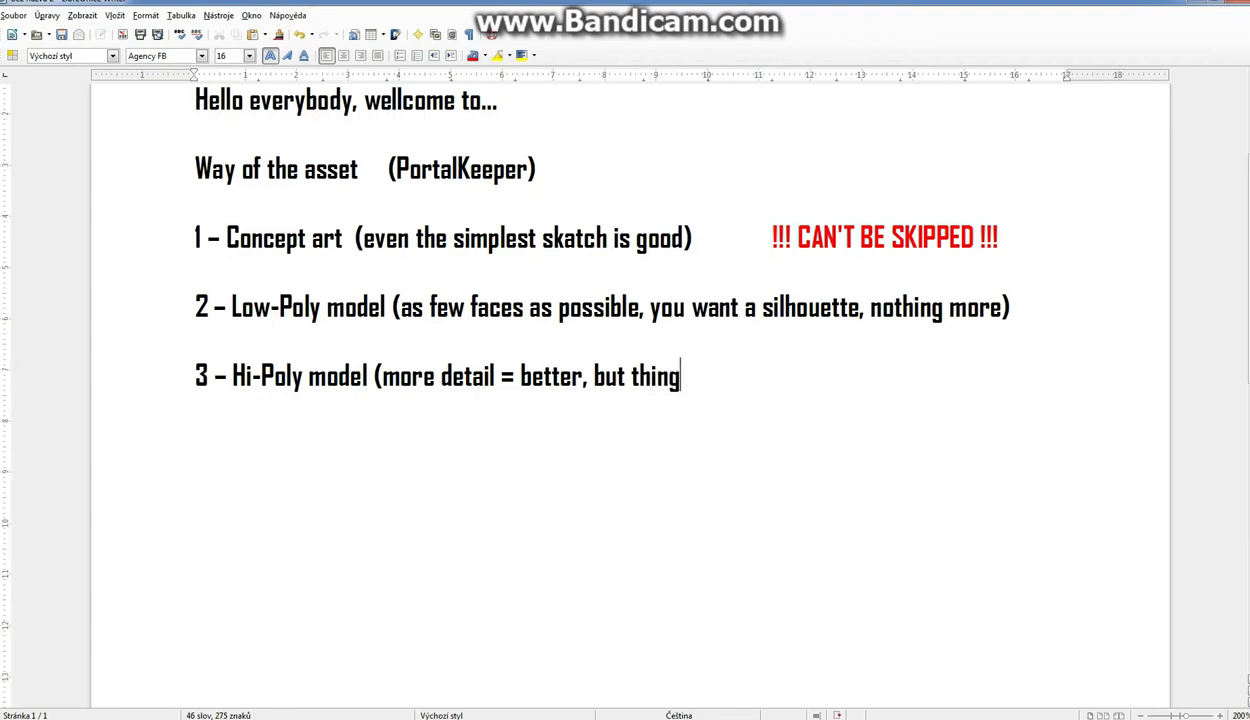
text(of the final )
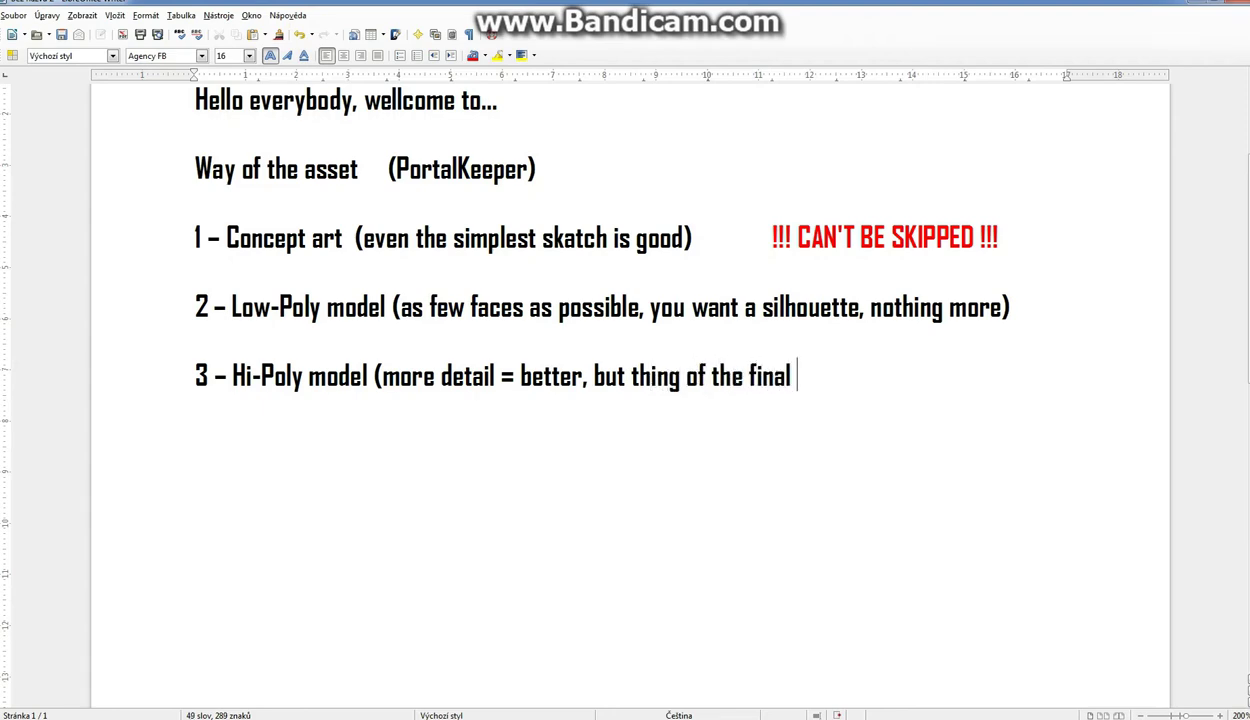
text(size on mon)
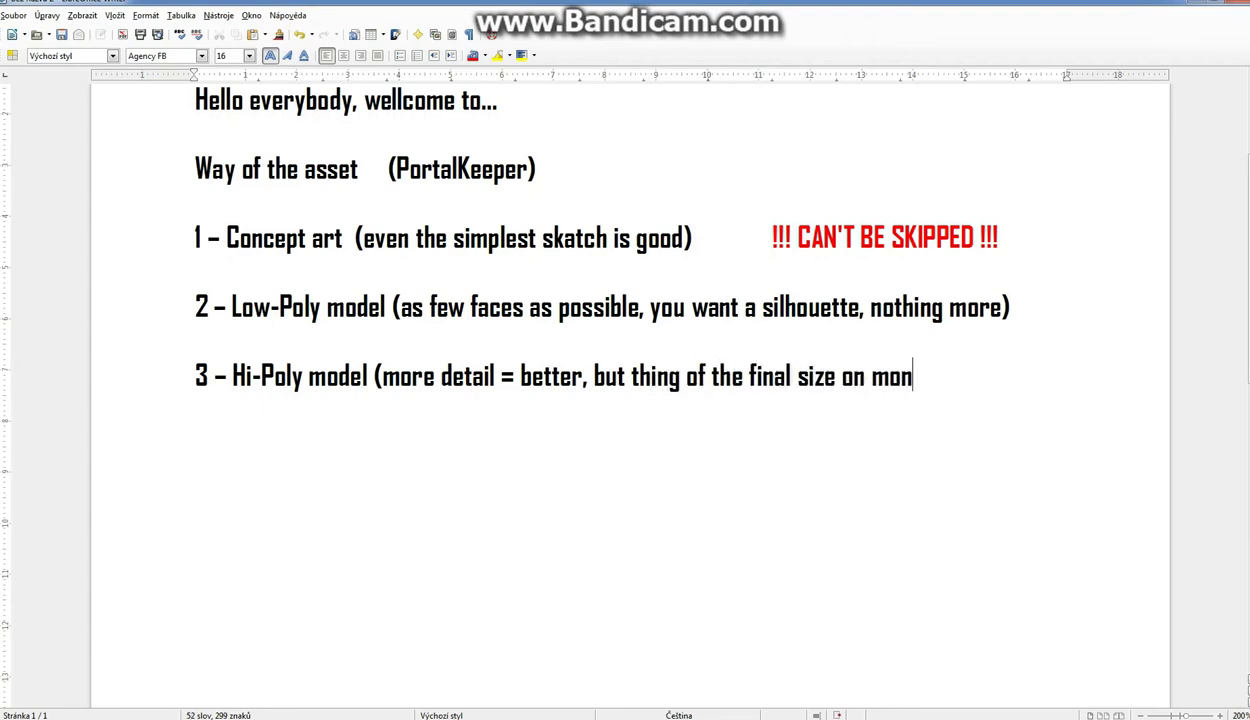
text(itor)  )
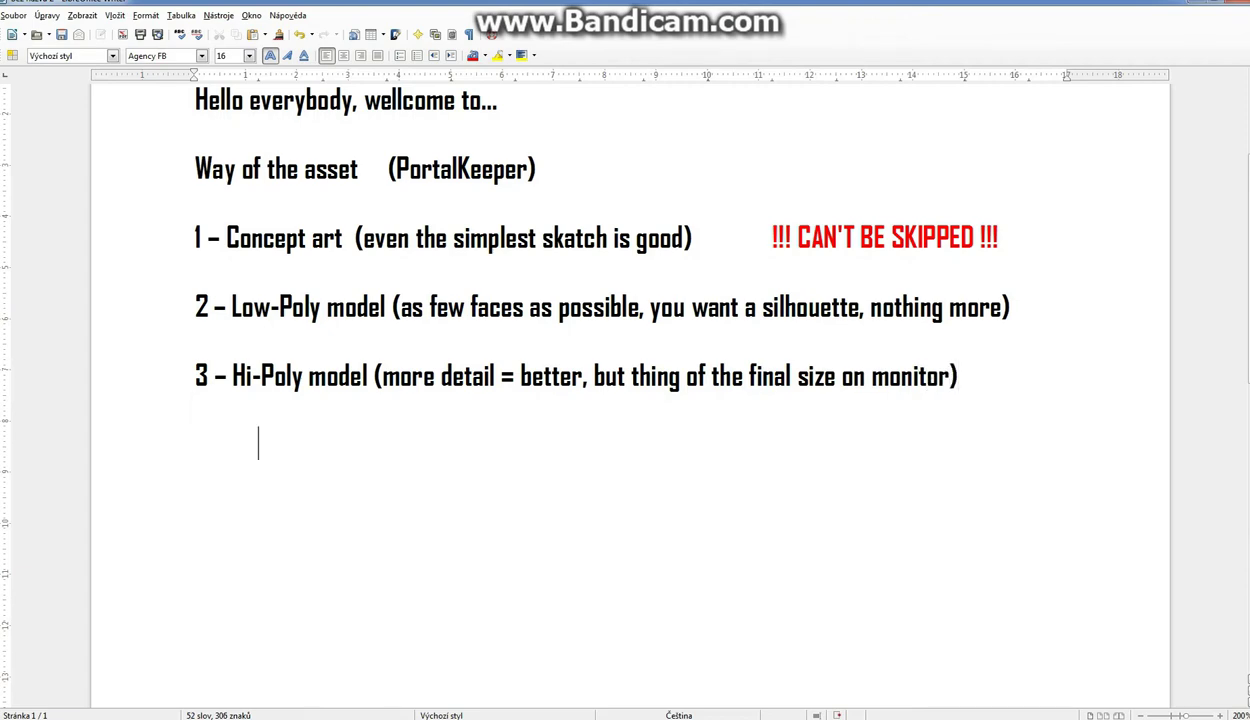
text(note: someb)
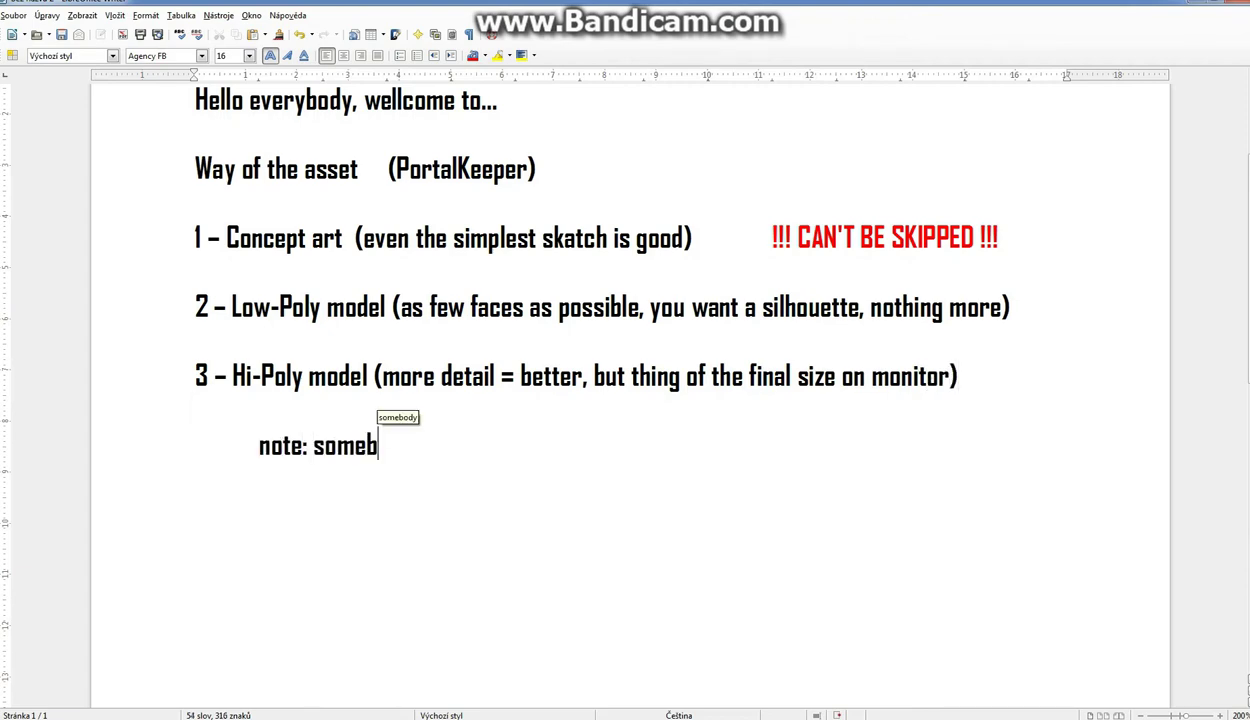
text(ody like to)
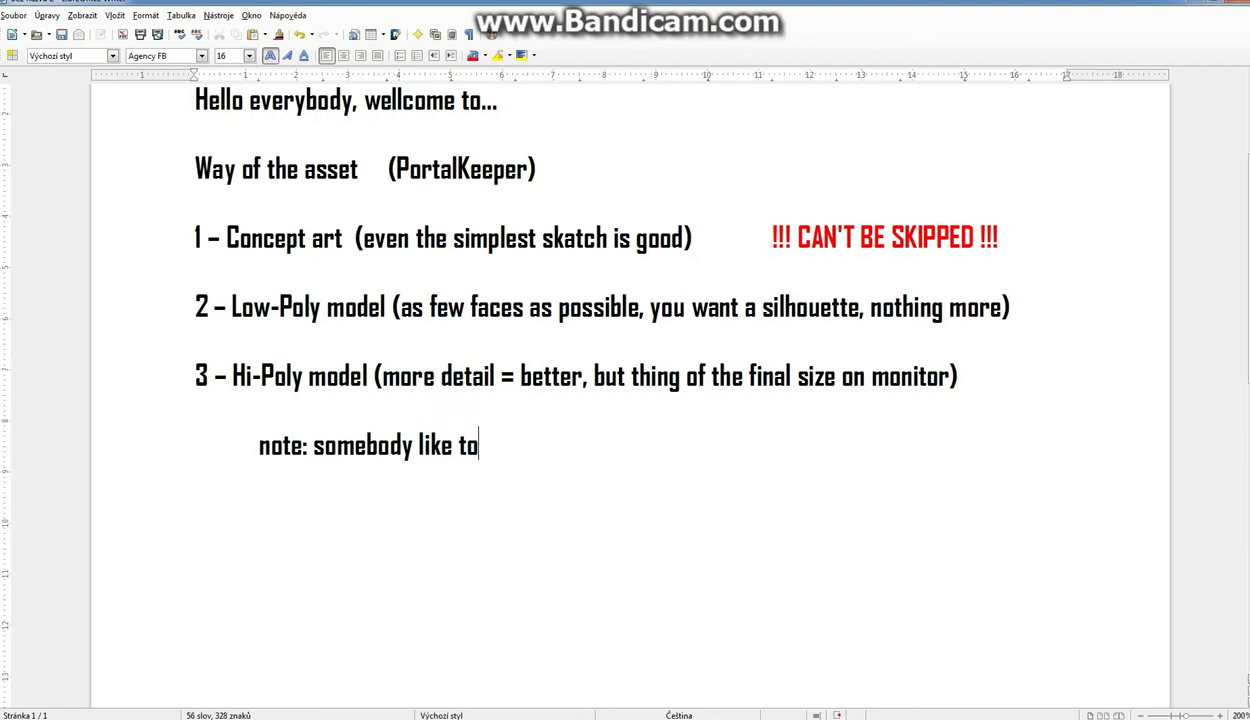
text( make hi)
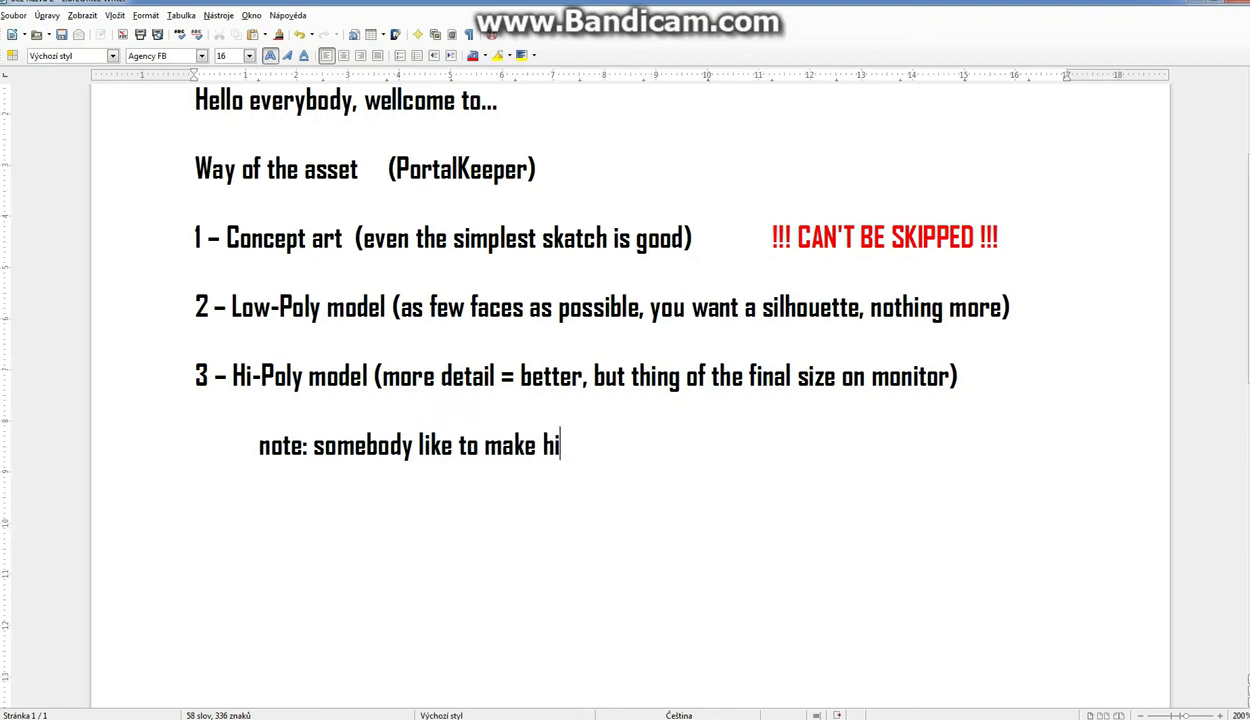
text(-poly first)
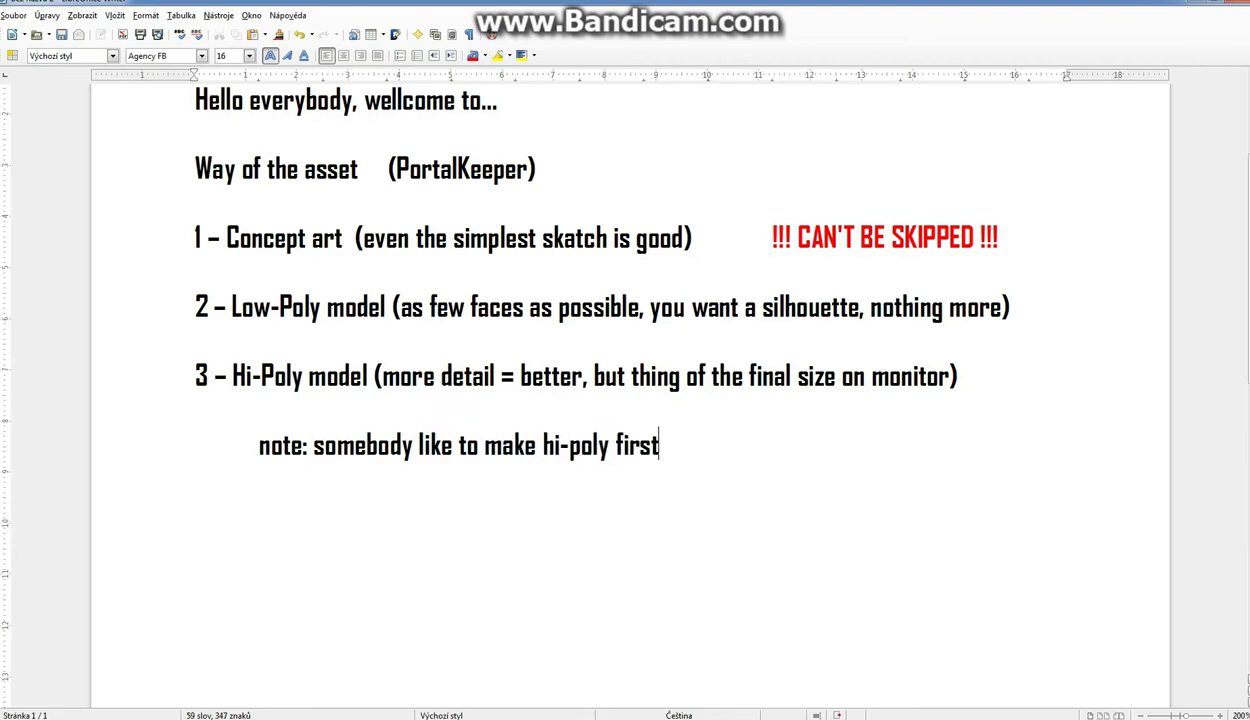
text(, then retopo)
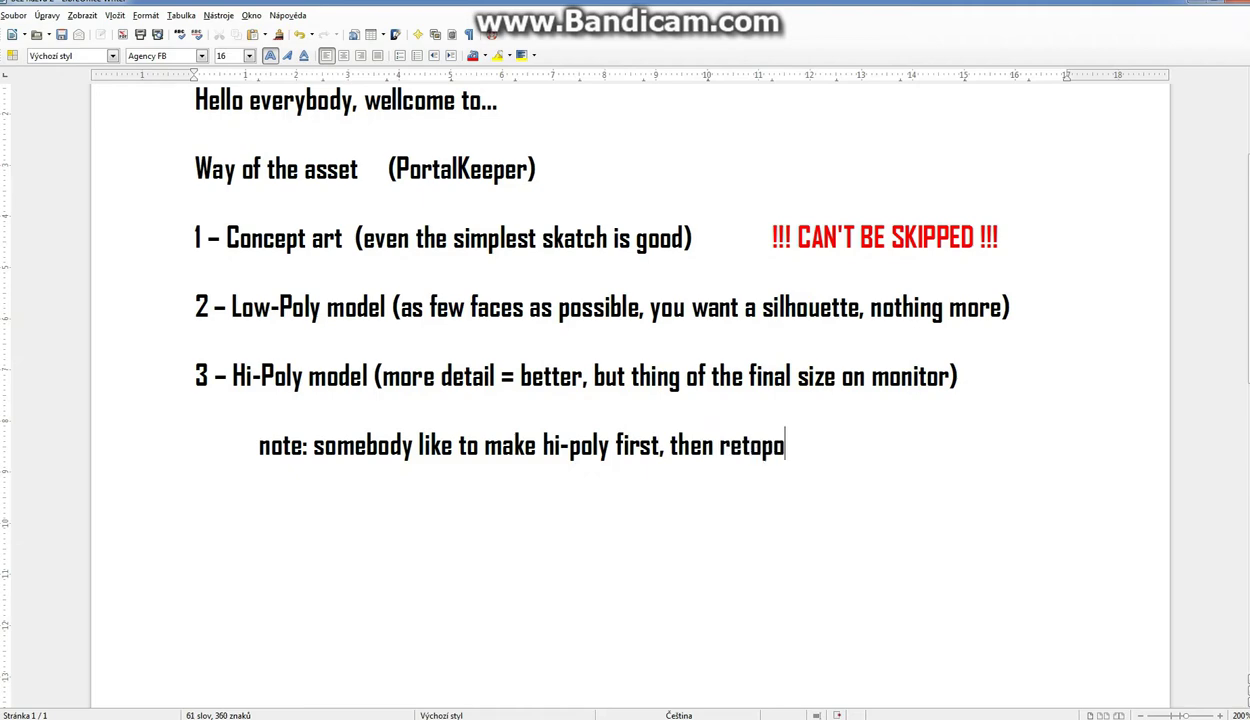
text(. It's )
text(absolutely f)
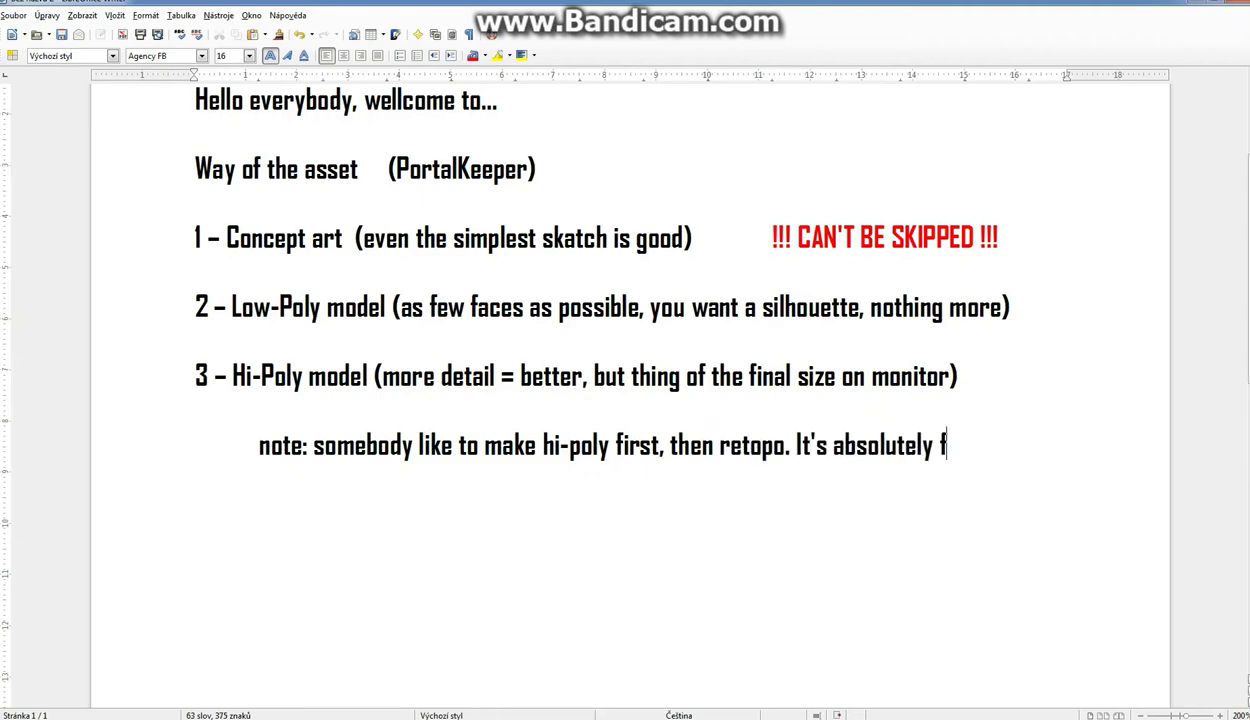
text(ine.)
key(alt+Tab)
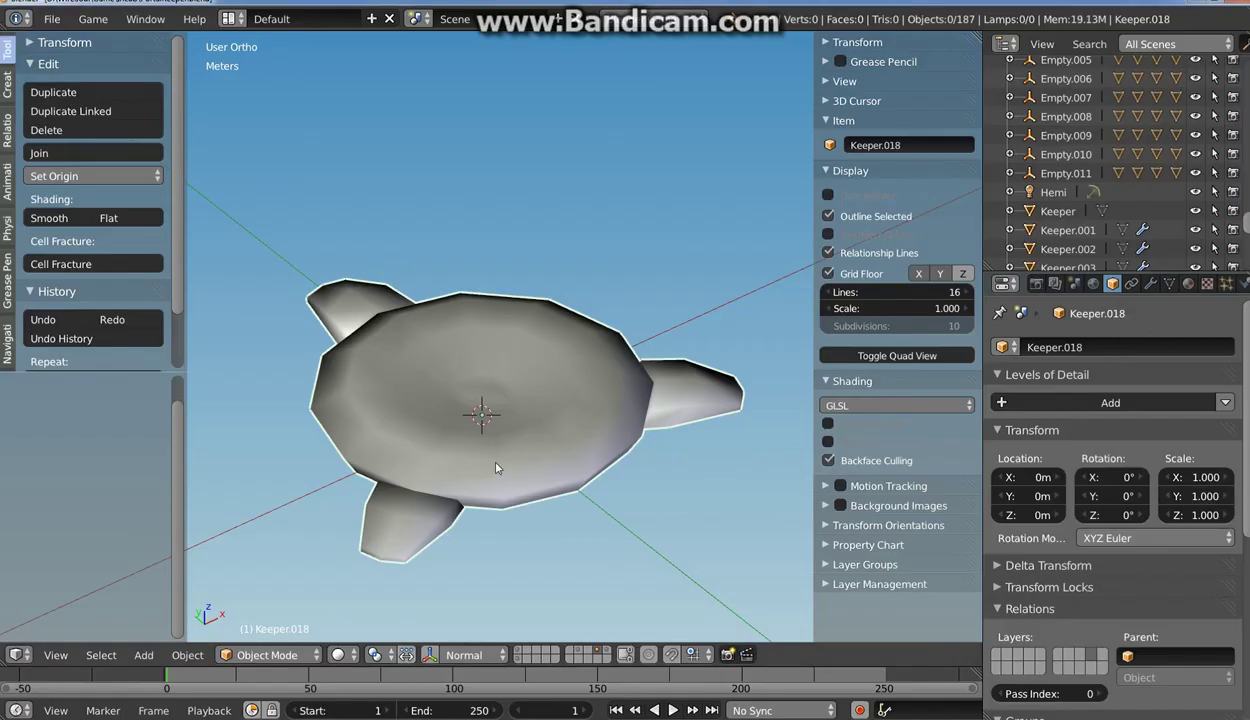
Rotate the Keeper flatter and move a duplicate of it to another layer.
key(r)
click(520, 420)
key(shift+d)
right_click(518, 384)
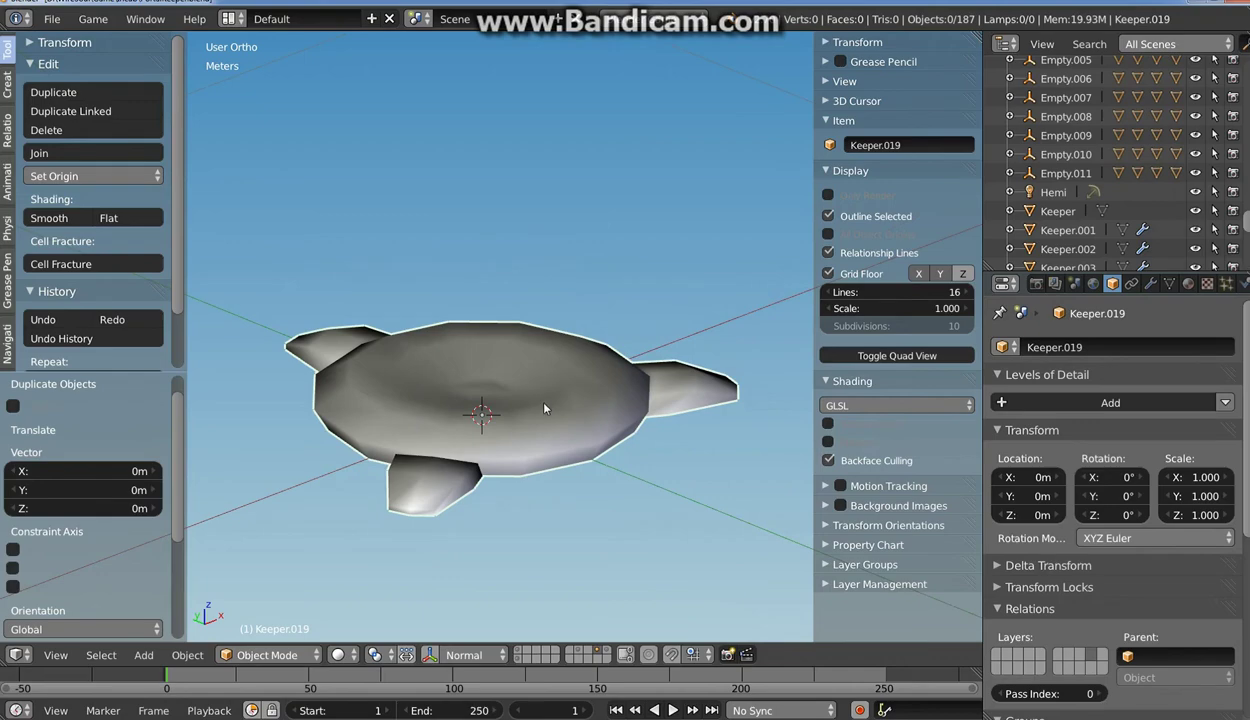
key(m)
click(777, 441)
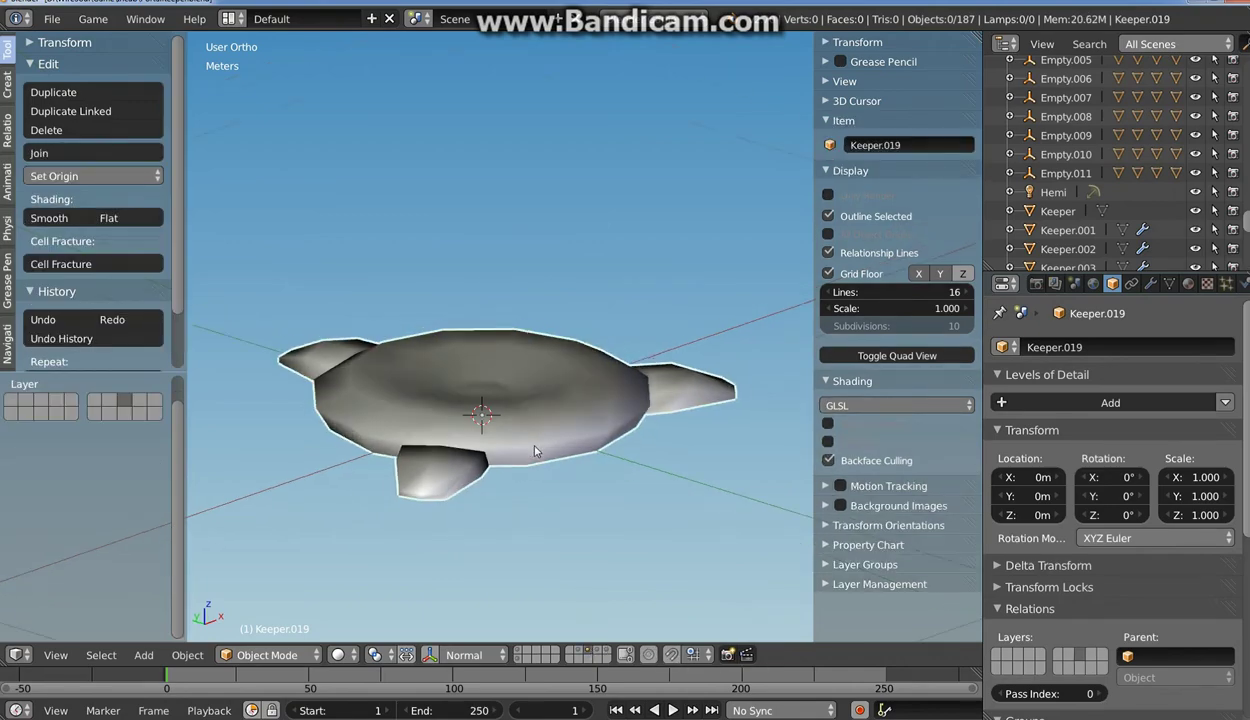
Give the duplicate a Subdivision Surface modifier at viewport level 2.
key(Tab)
click(1150, 284)
click(1110, 347)
click(781, 672)
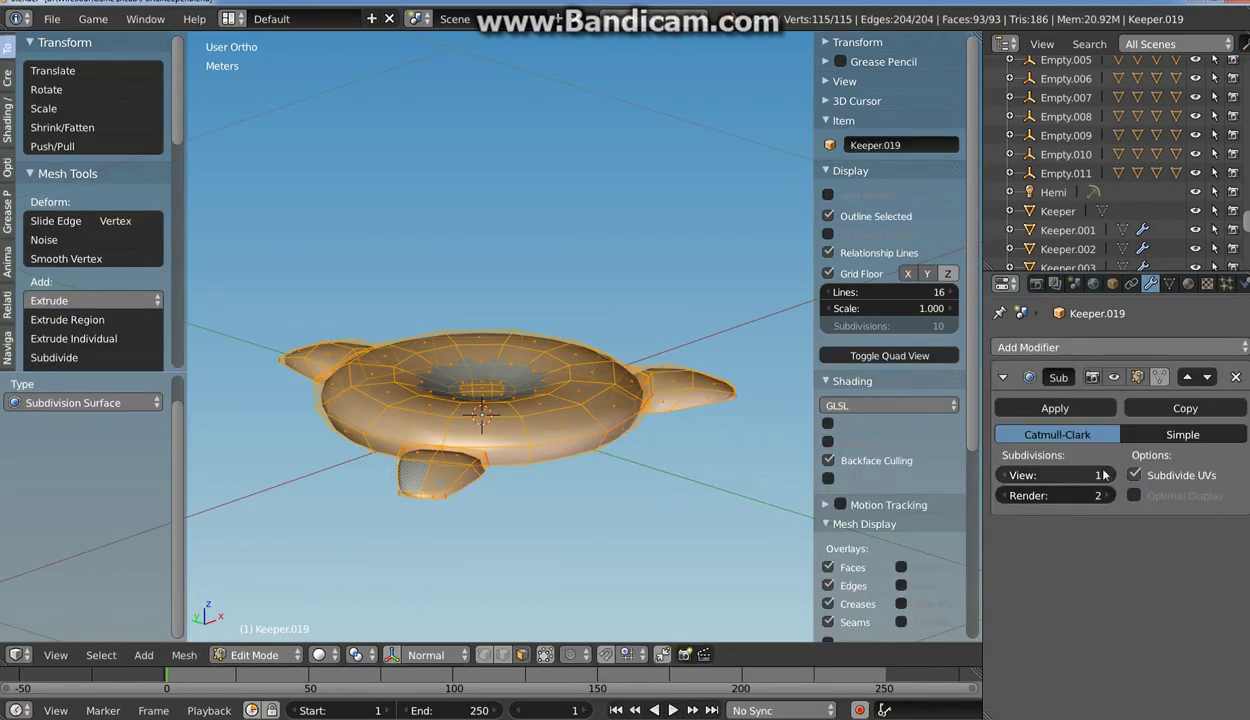
scroll(568, 432, up, 3)
key(a)
key(ctrl+r)
click(618, 415)
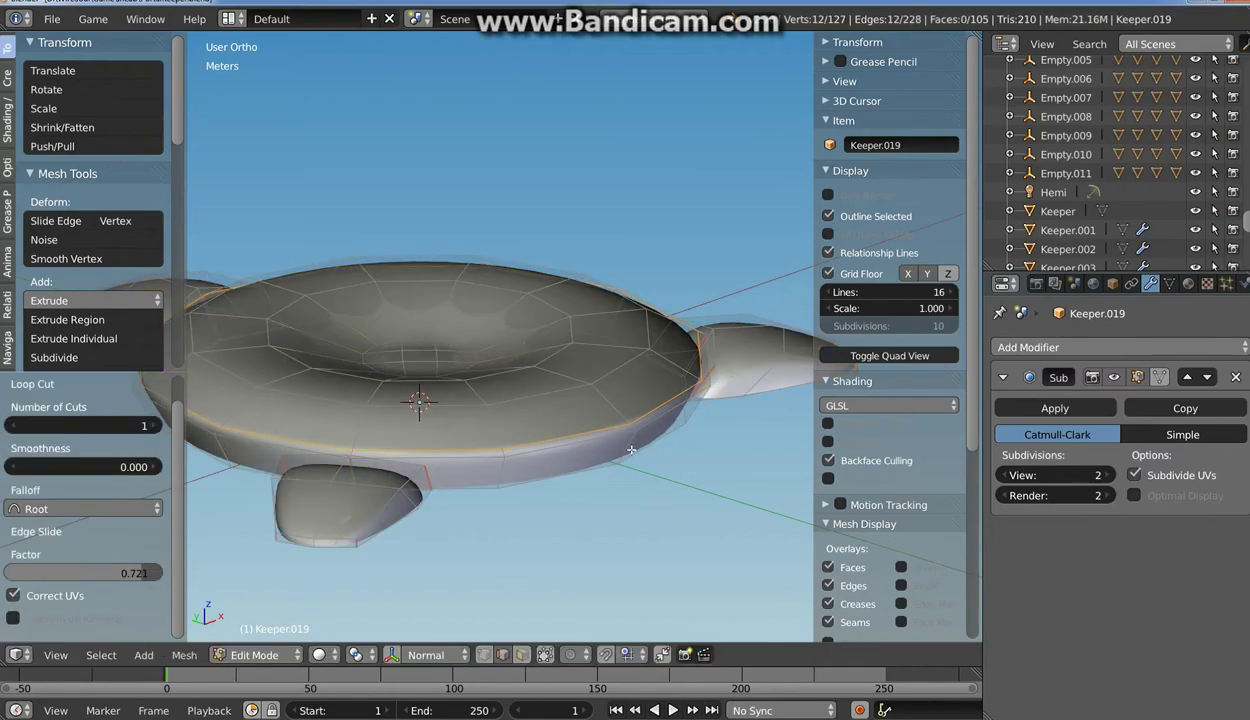
Add supporting edge loops around the rim and inner bowl, then inspect the smoothed model.
click(631, 440)
key(ctrl+r)
click(560, 362)
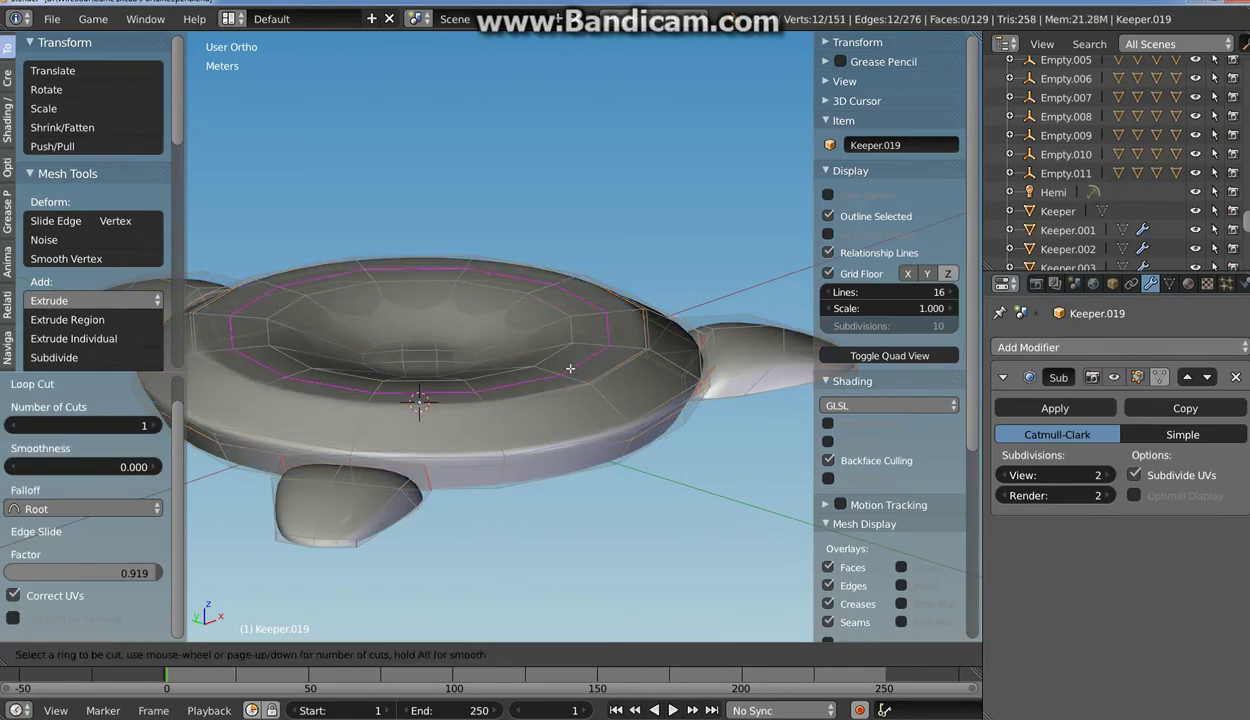
click(539, 352)
key(ctrl+z)
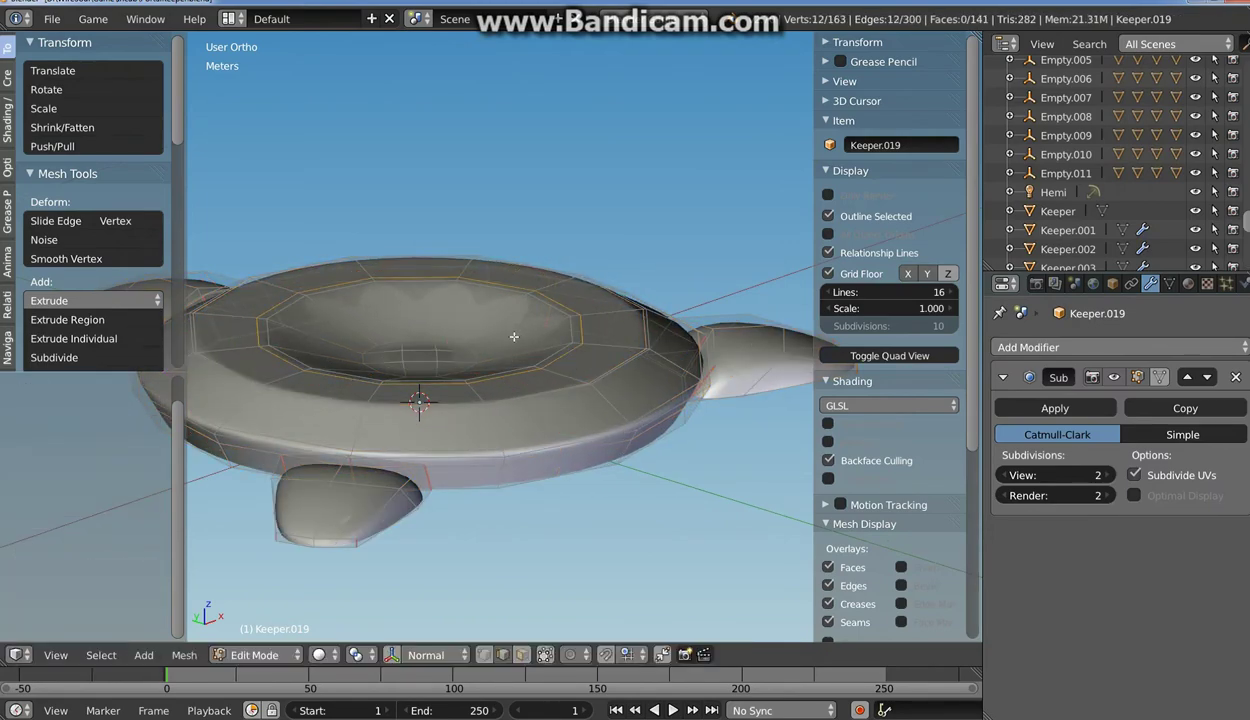
key(ctrl+r)
click(503, 330)
click(476, 355)
middle_drag(502, 388, 502, 450)
key(Tab)
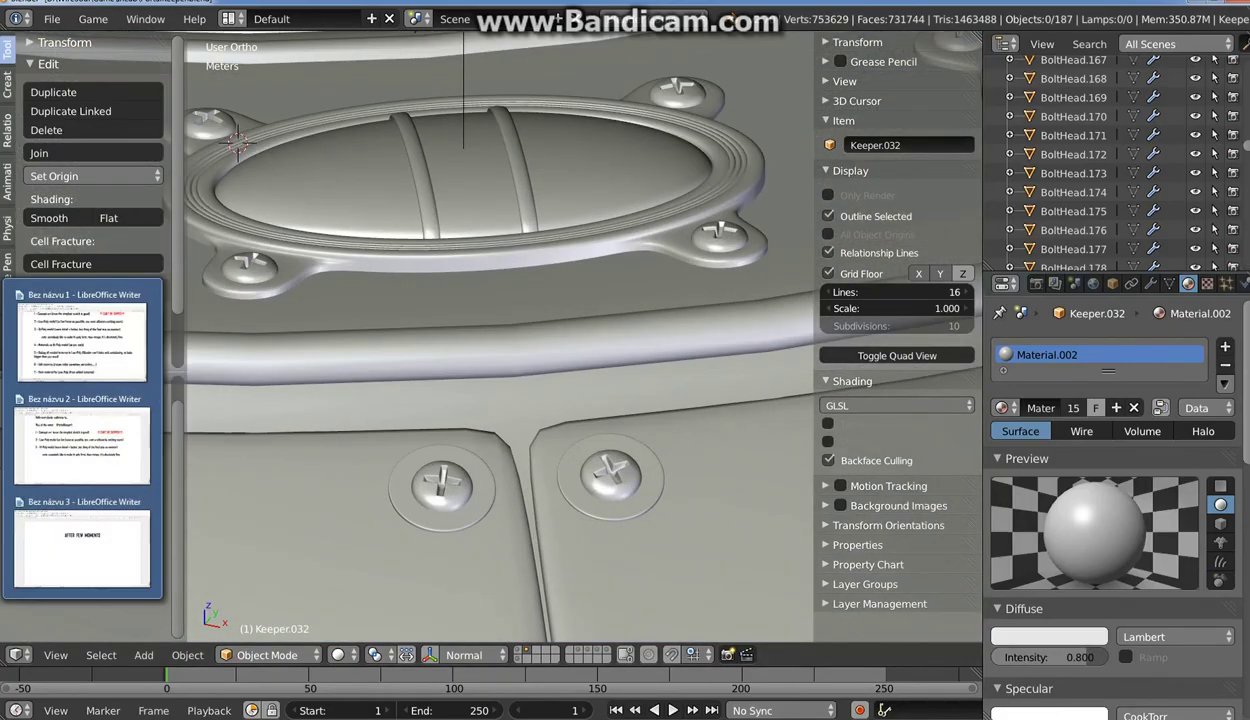
Type the caption 'Example of detail which won't be EVER seen!!' on the title-card page.
click(90, 553)
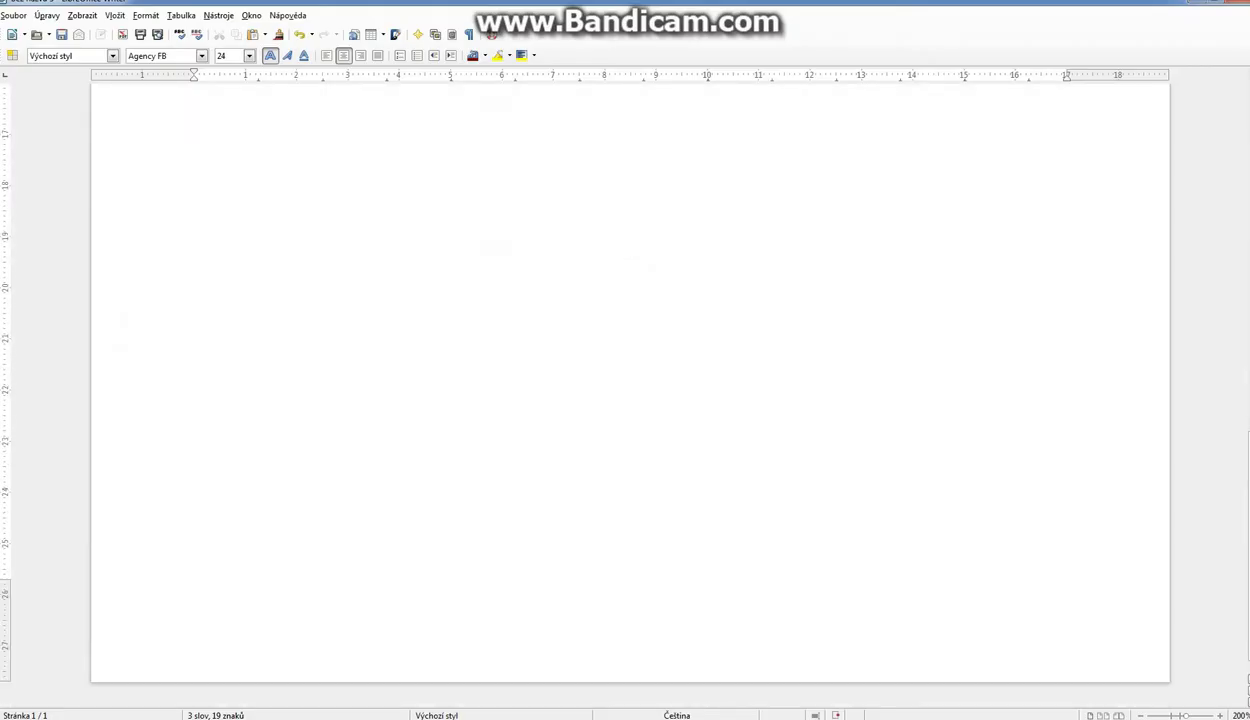
key(Return)
key(Return)
key(Return)
key(Return)
key(Return)
key(Return)
text(E)
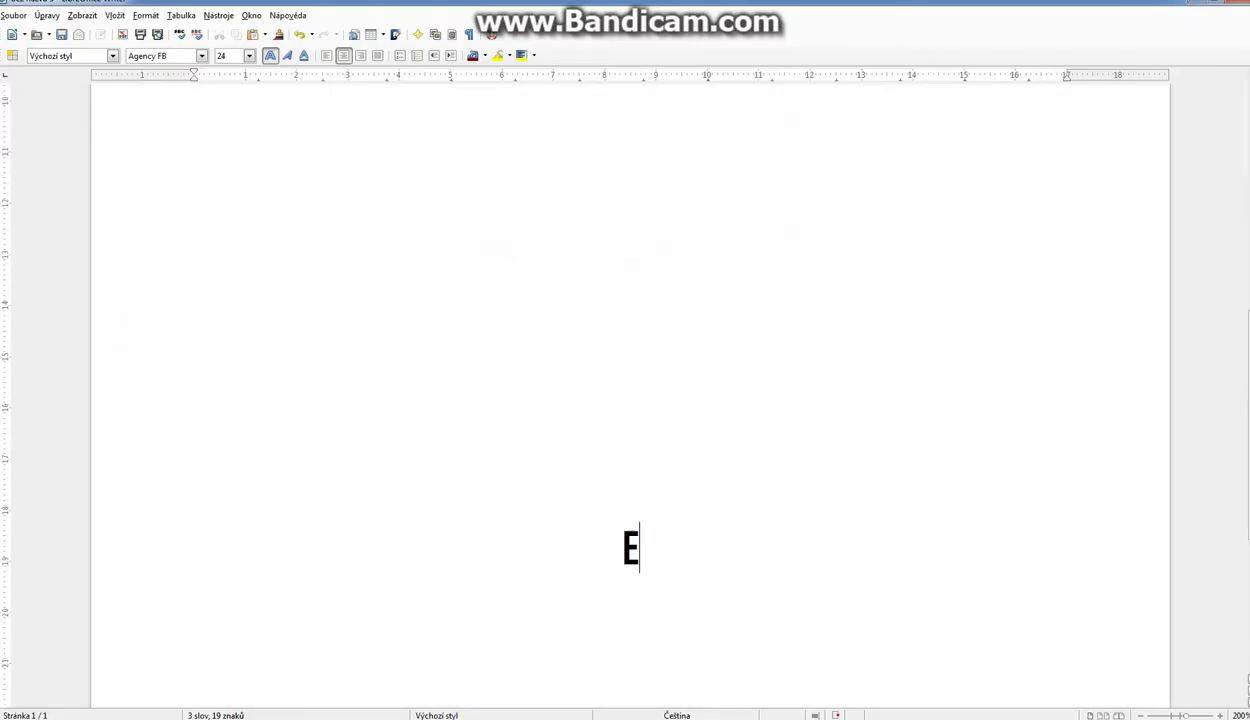
text(xample of deta)
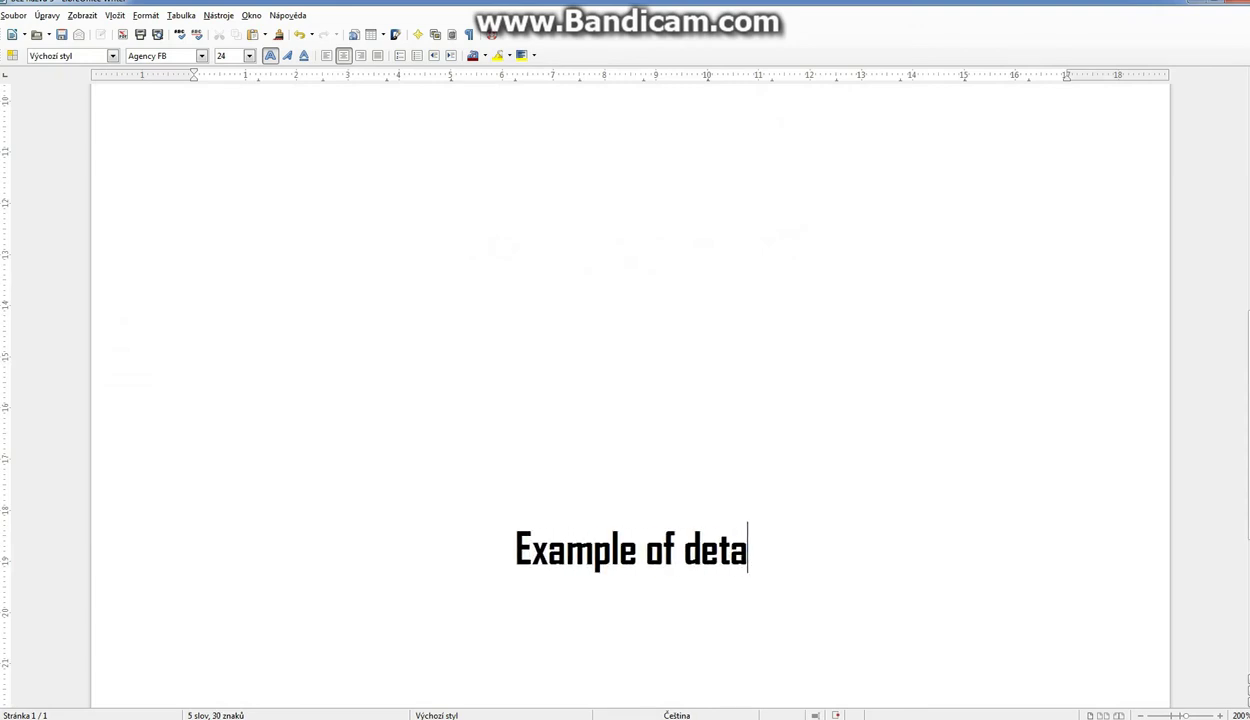
text(il whi)
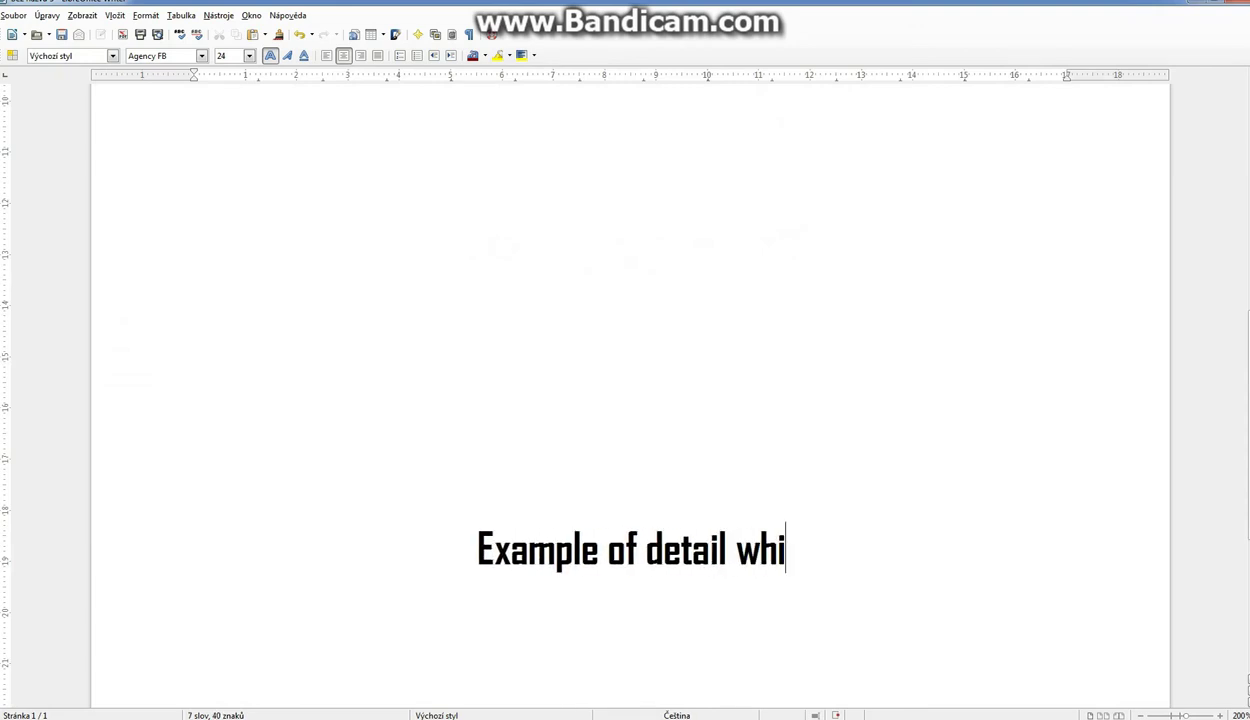
text(ch won't be )
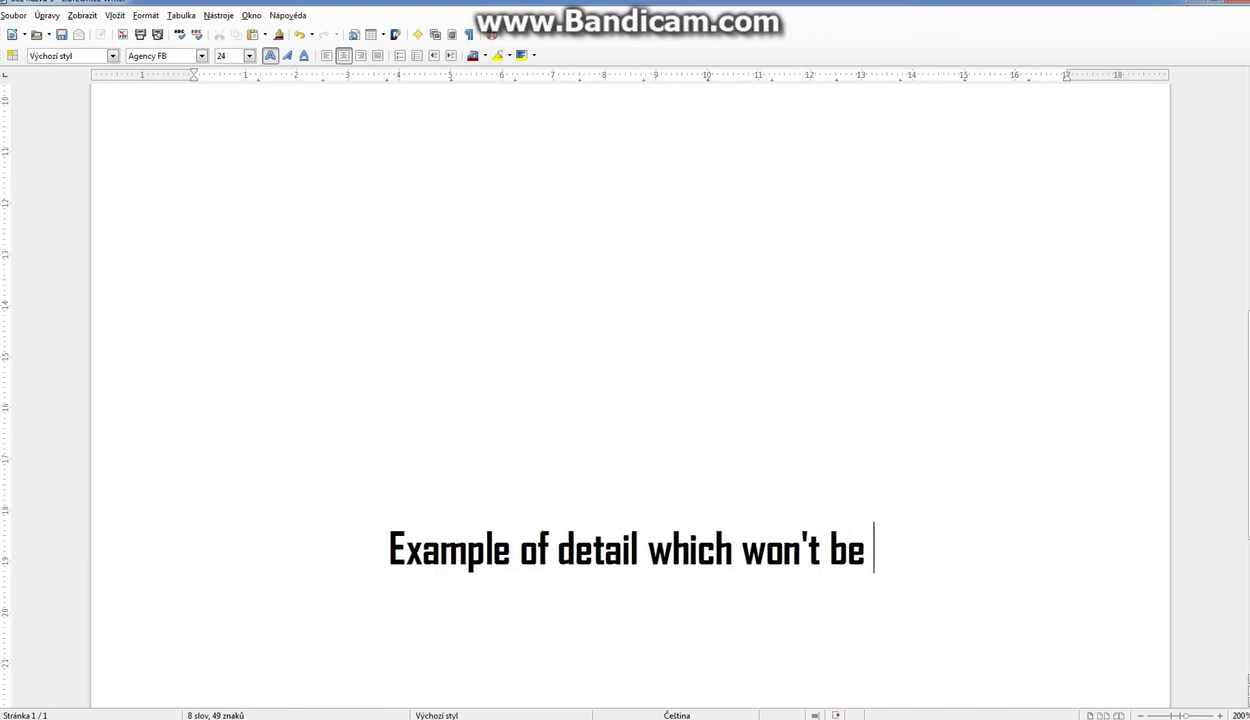
text(EVER seen)
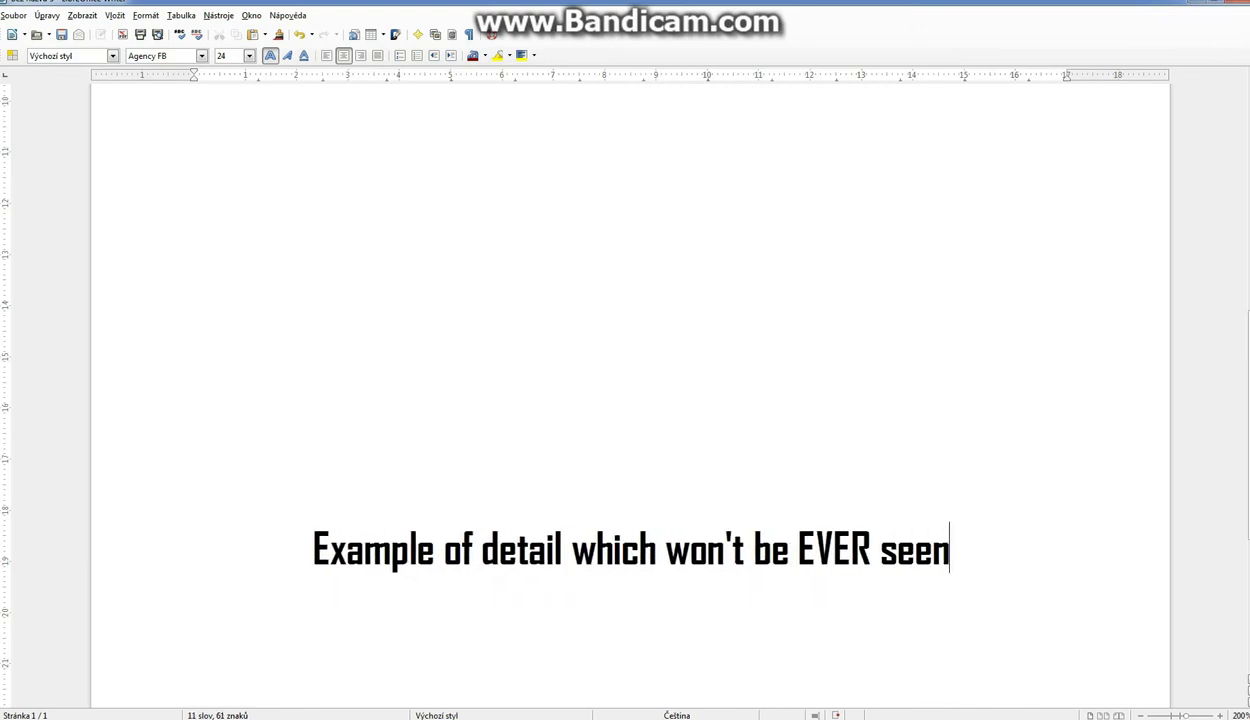
text(!!)
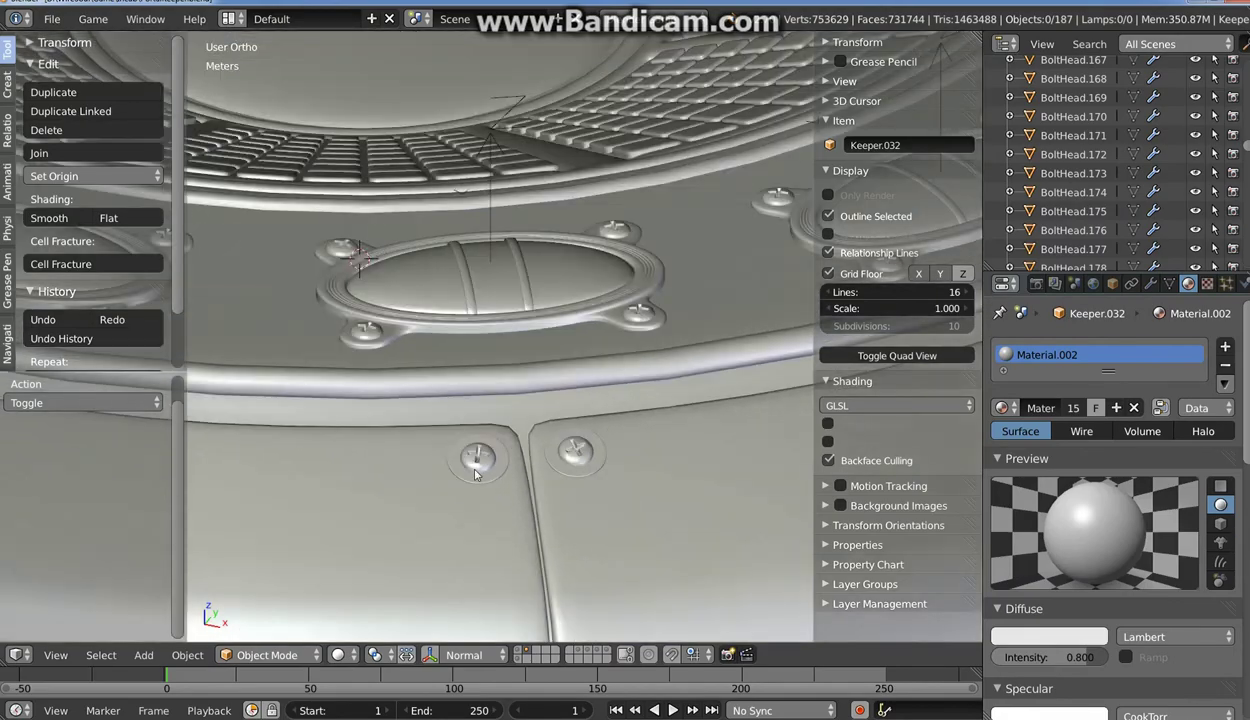
scroll(475, 475, down, 3)
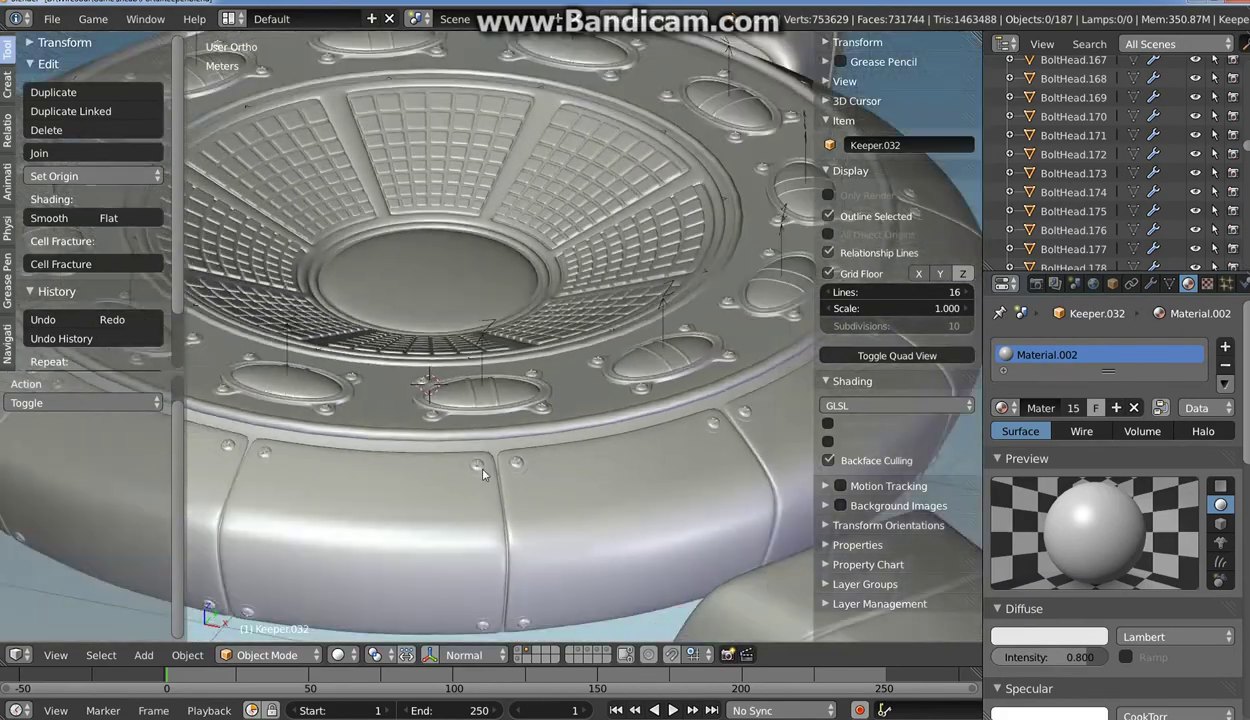
scroll(473, 460, down, 3)
scroll(473, 470, down, 3)
scroll(474, 485, down, 2)
middle_drag(474, 485, 479, 465)
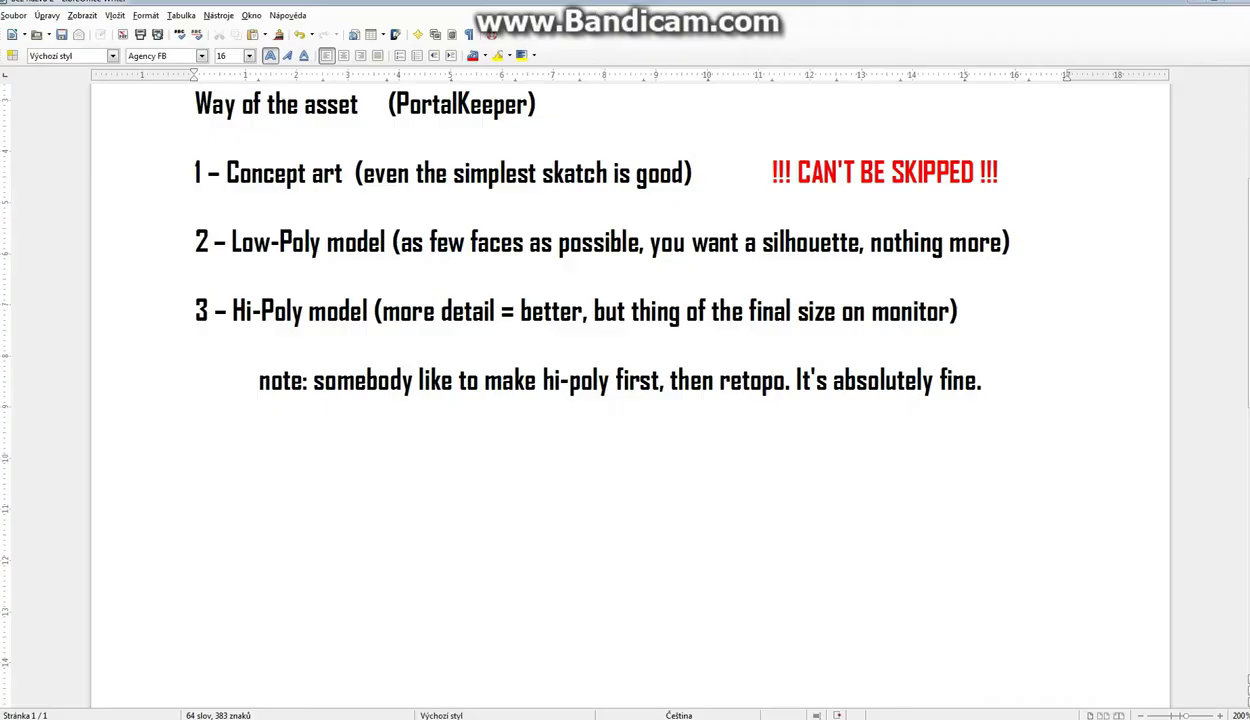
Add '4 – Materials on Hi-Poly model (as you wish)' under the note.
text(4 – )
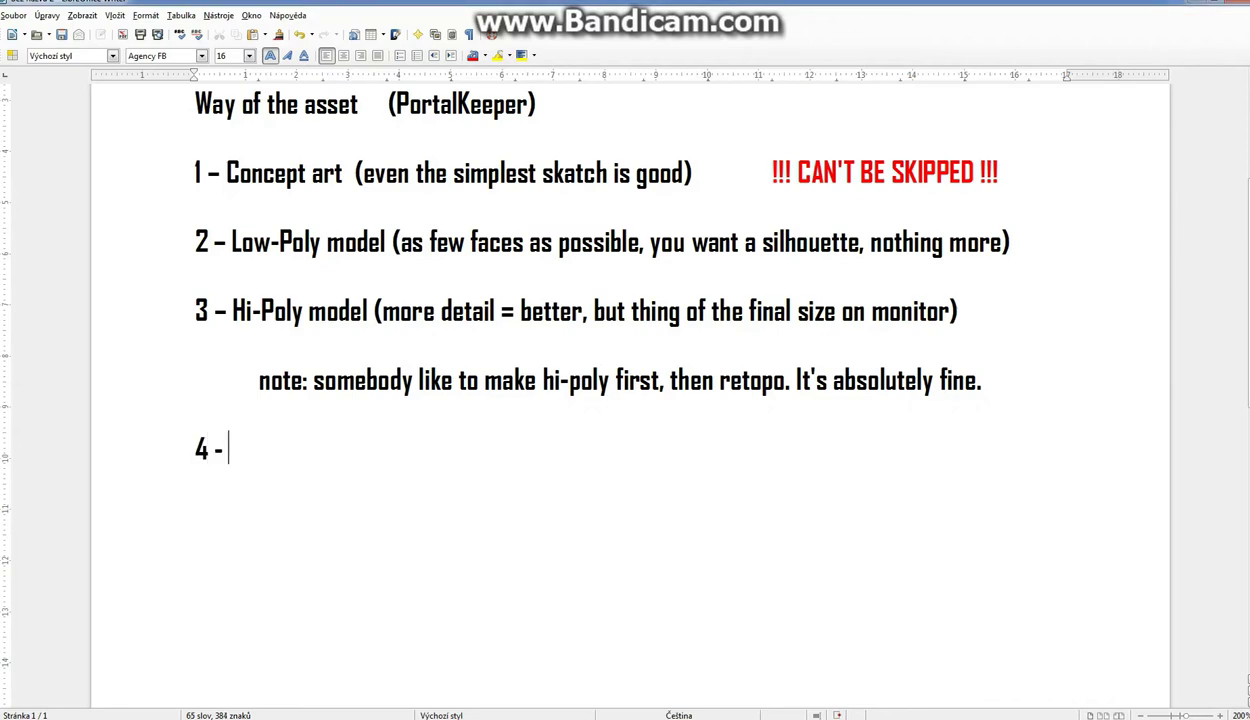
text(Materials)
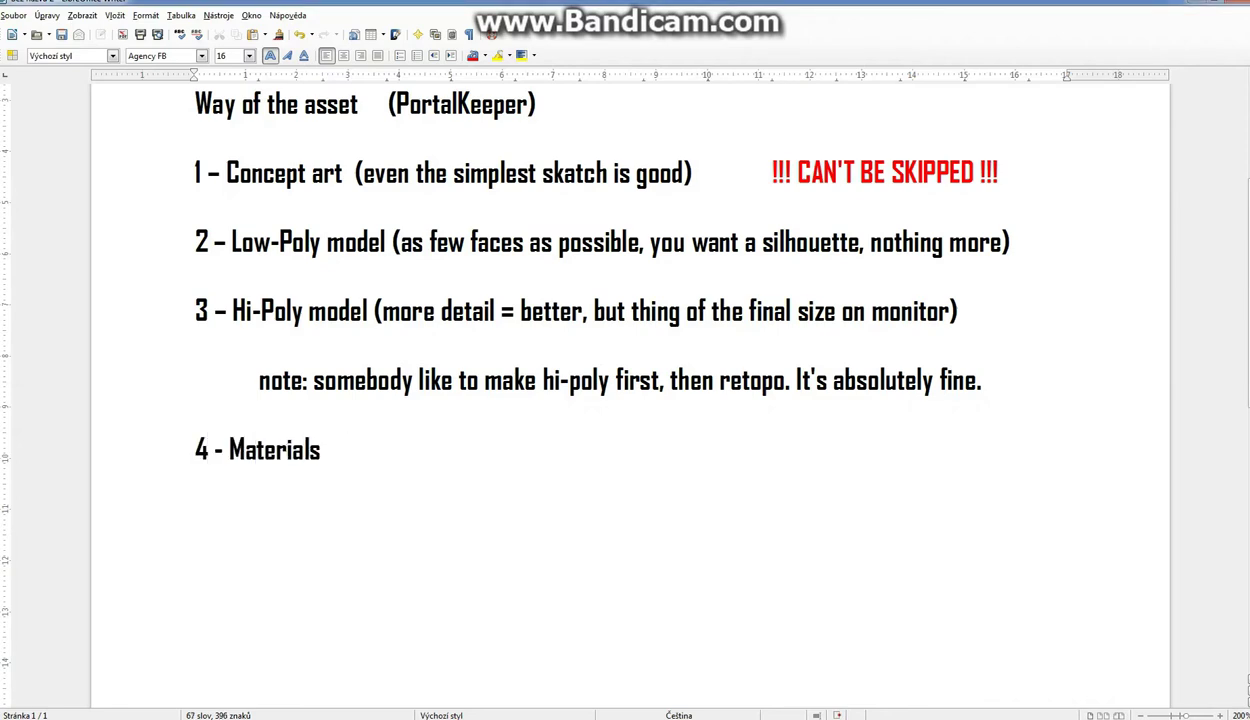
text( on Hi-Poly)
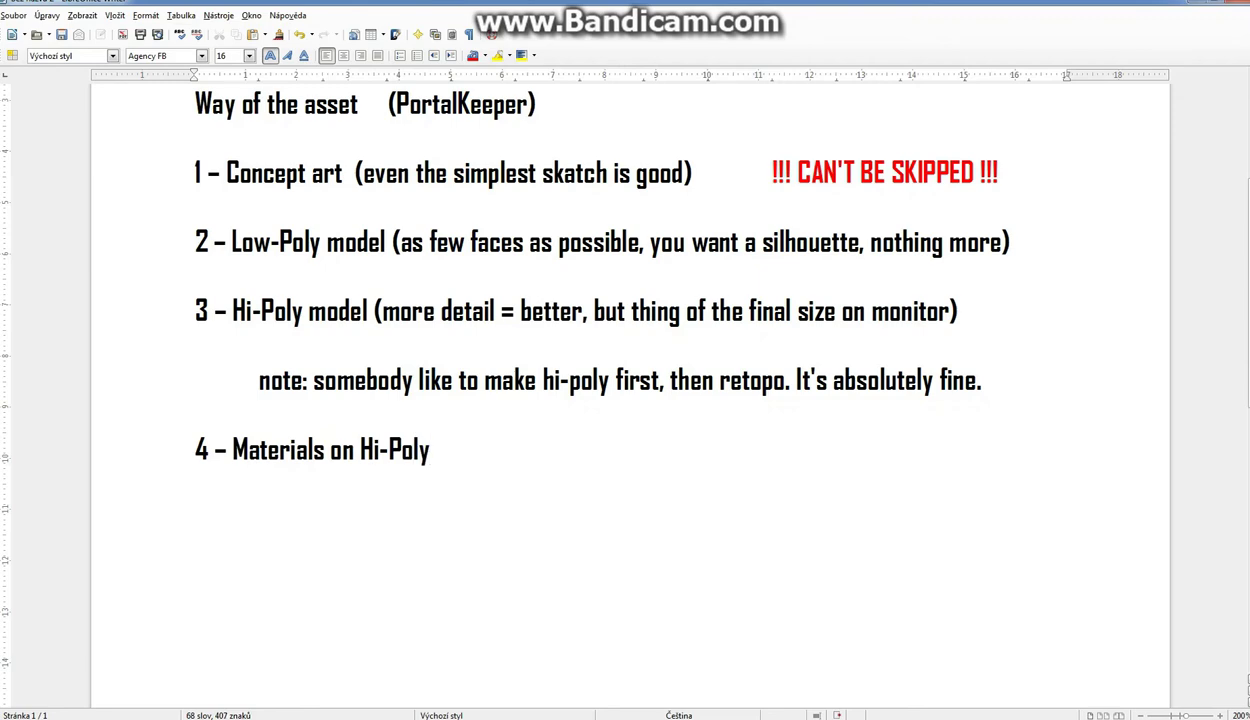
text( model (as)
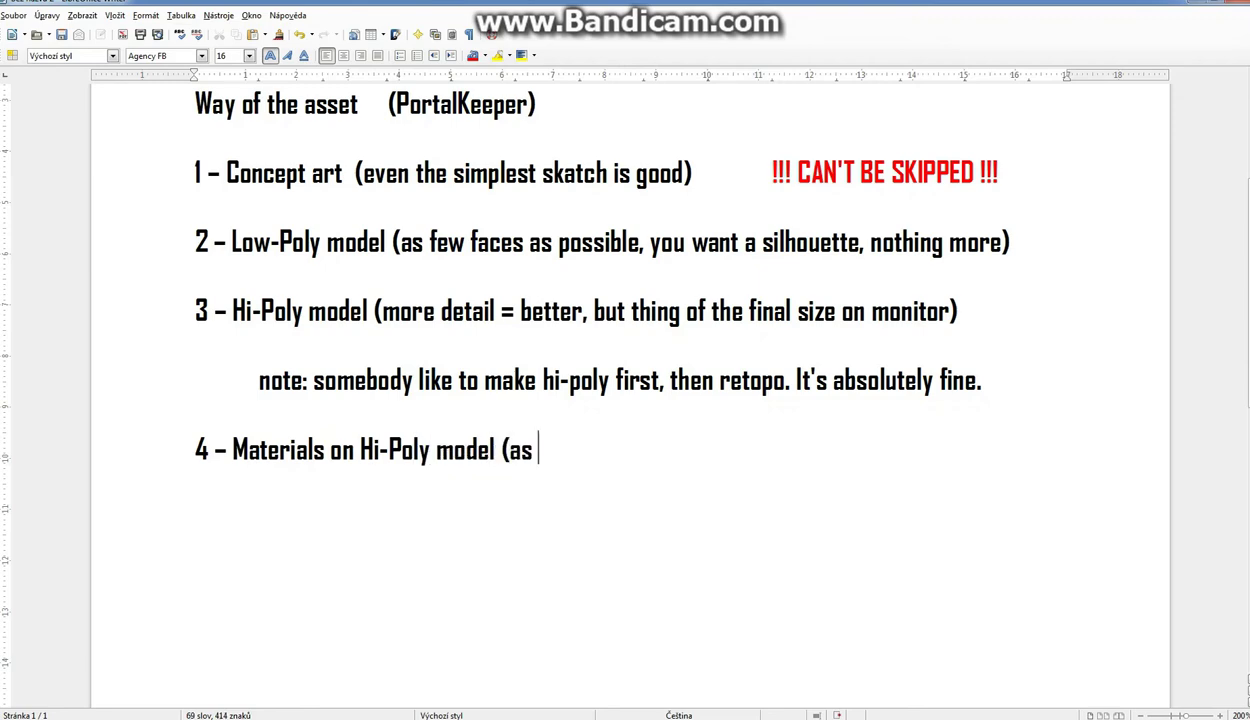
text( you wish)
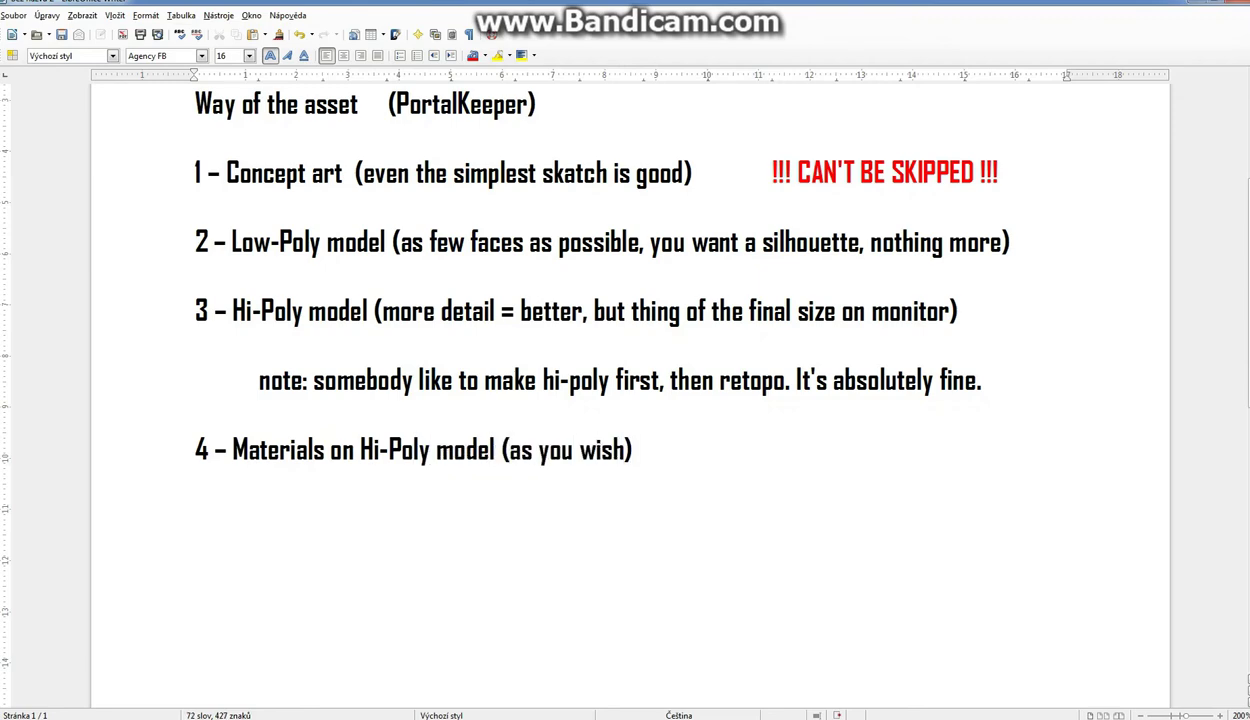
key(alt+Tab)
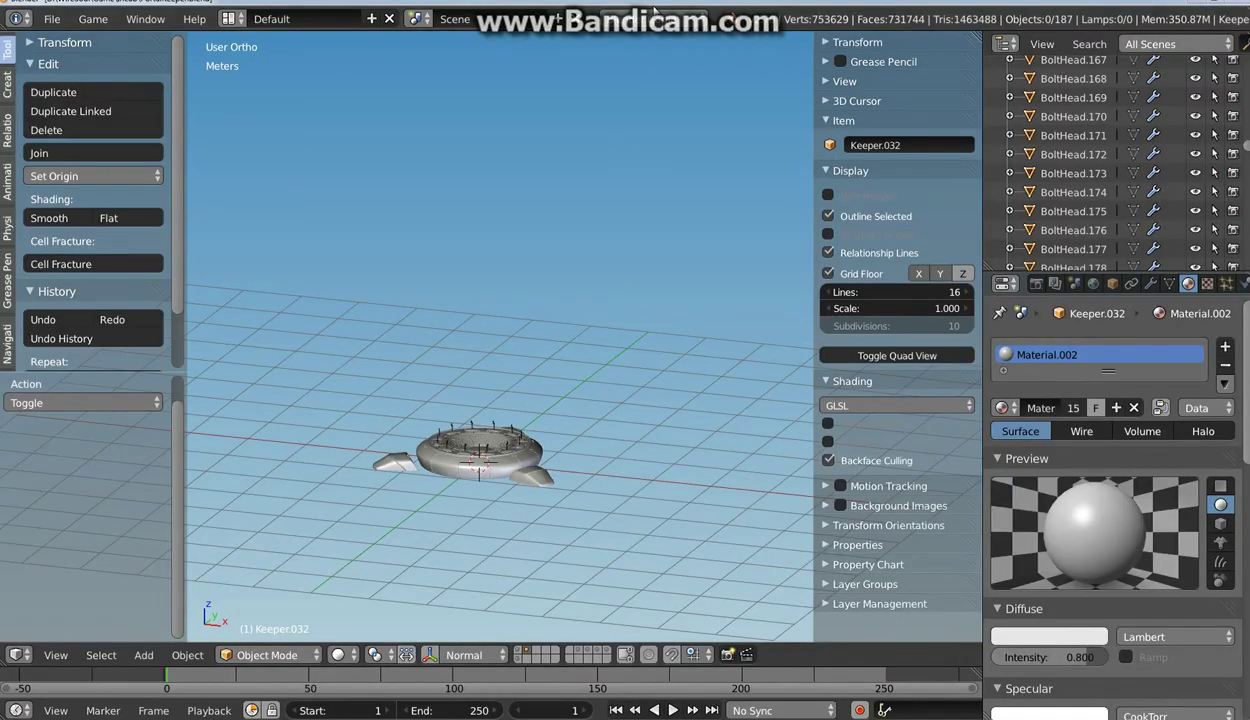
scroll(503, 465, up, 3)
Give the saucer body a single-user bluish diffuse material with lower intensity.
scroll(567, 474, up, 1)
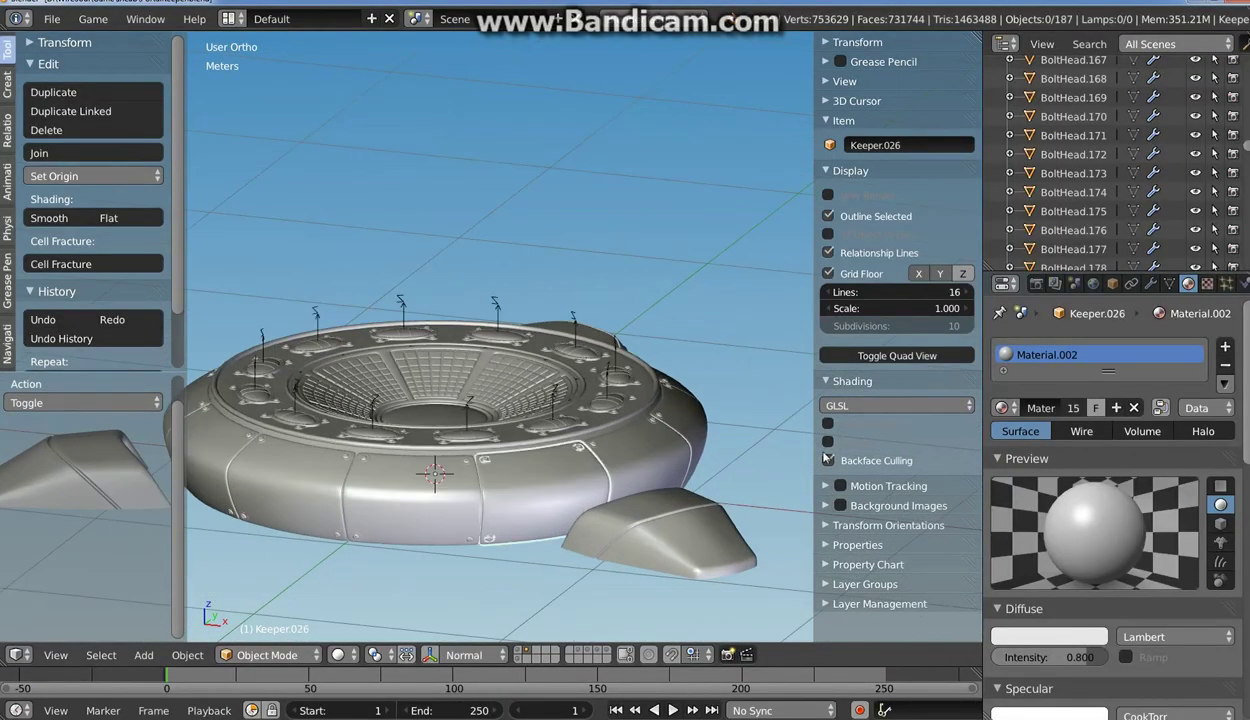
click(1072, 408)
click(1047, 636)
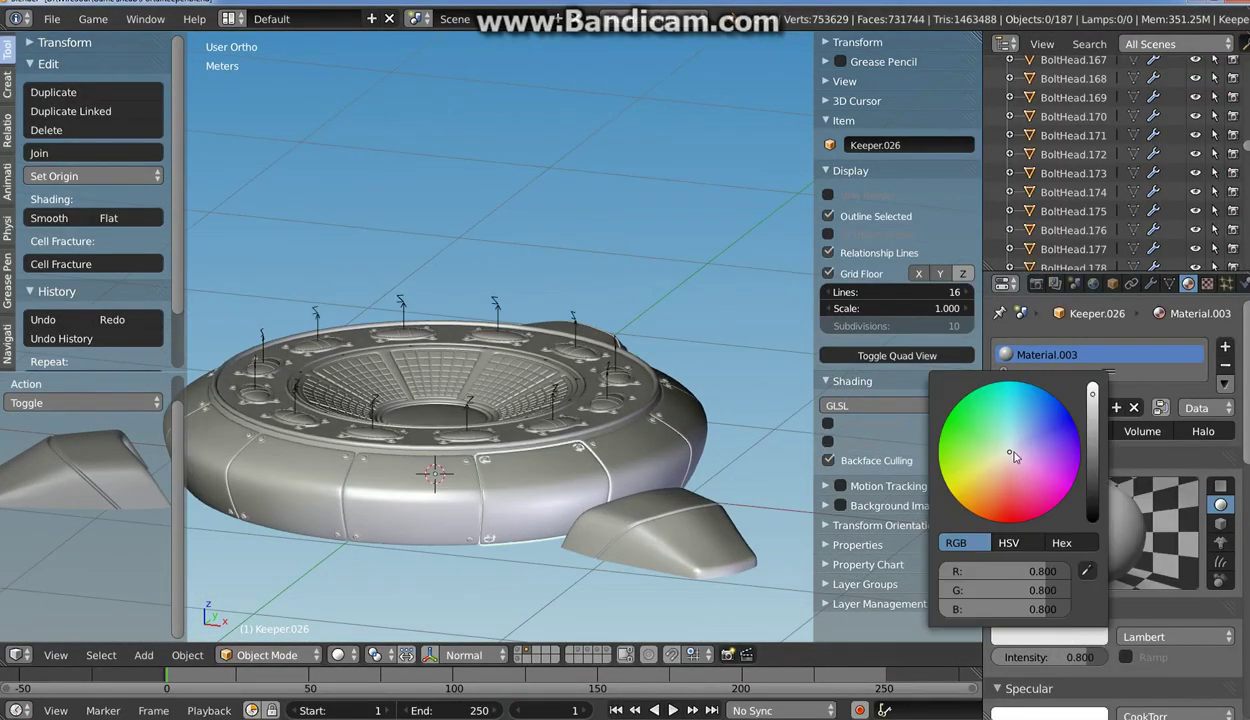
click(1016, 435)
drag(1050, 657, 1010, 657)
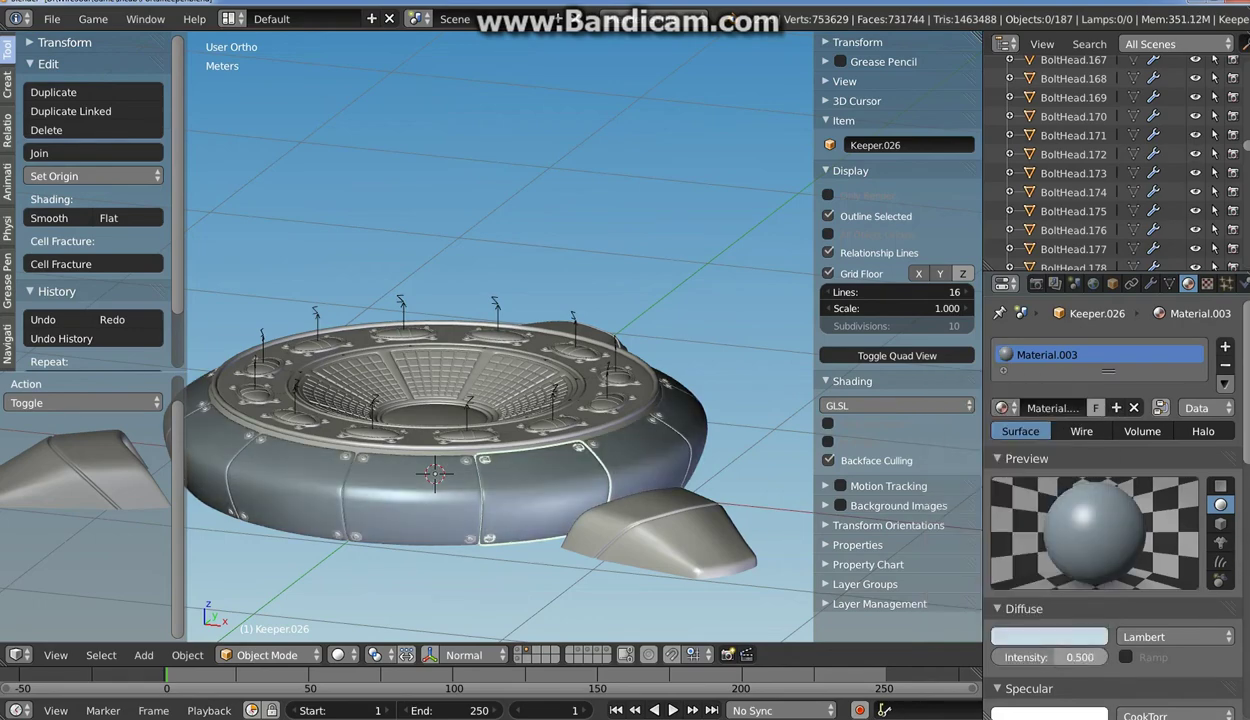
Make the central grid mesh Circle.073 light blue with a raised Emit value.
right_click(636, 530)
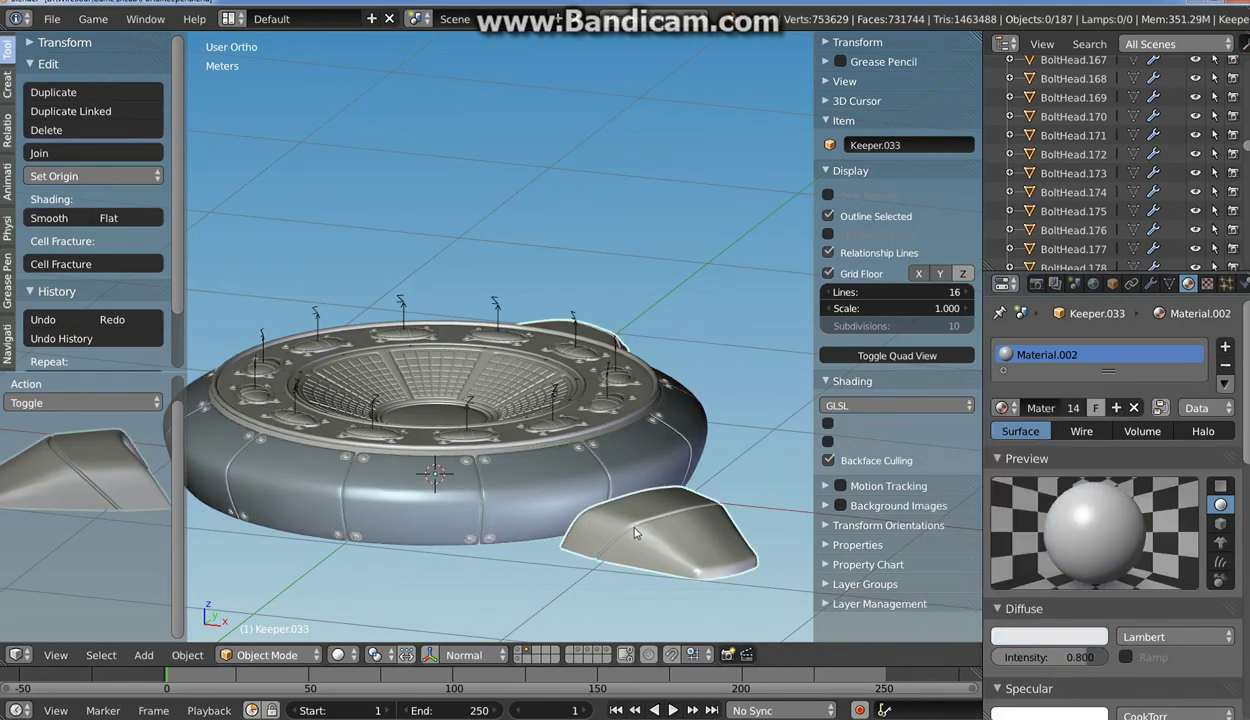
scroll(653, 513, up, 3)
right_click(391, 228)
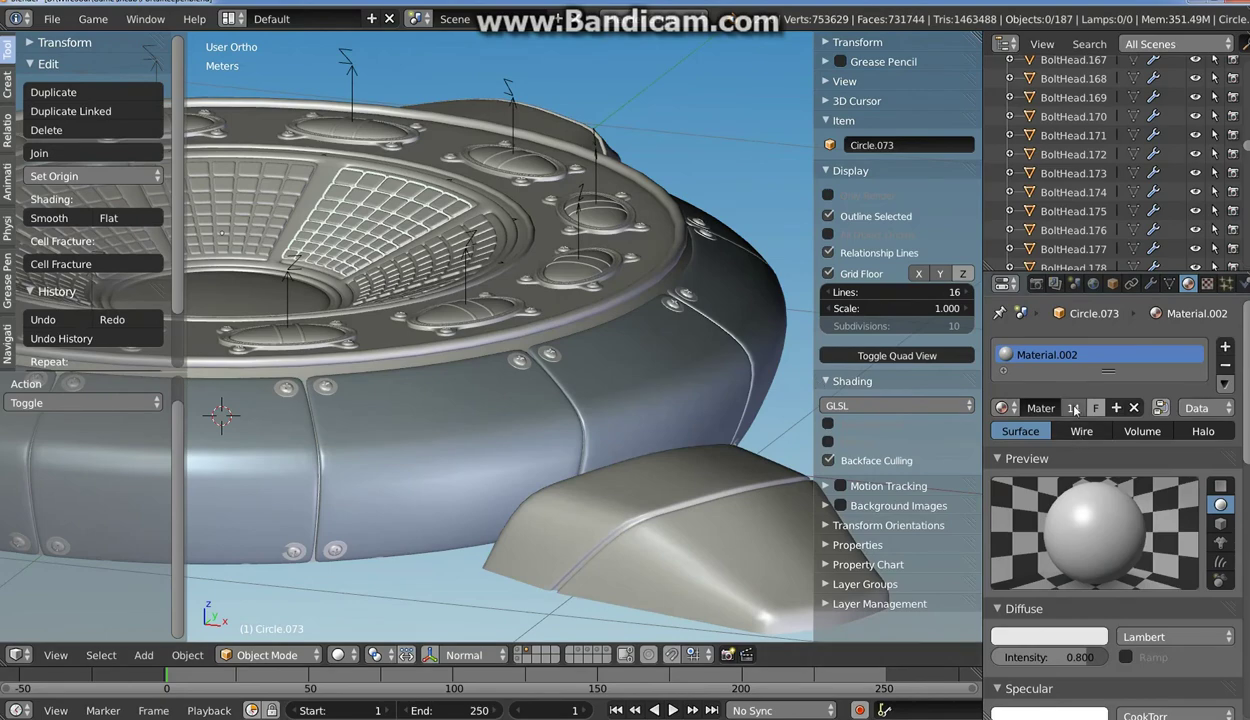
click(1040, 632)
scroll(1115, 500, down, 5)
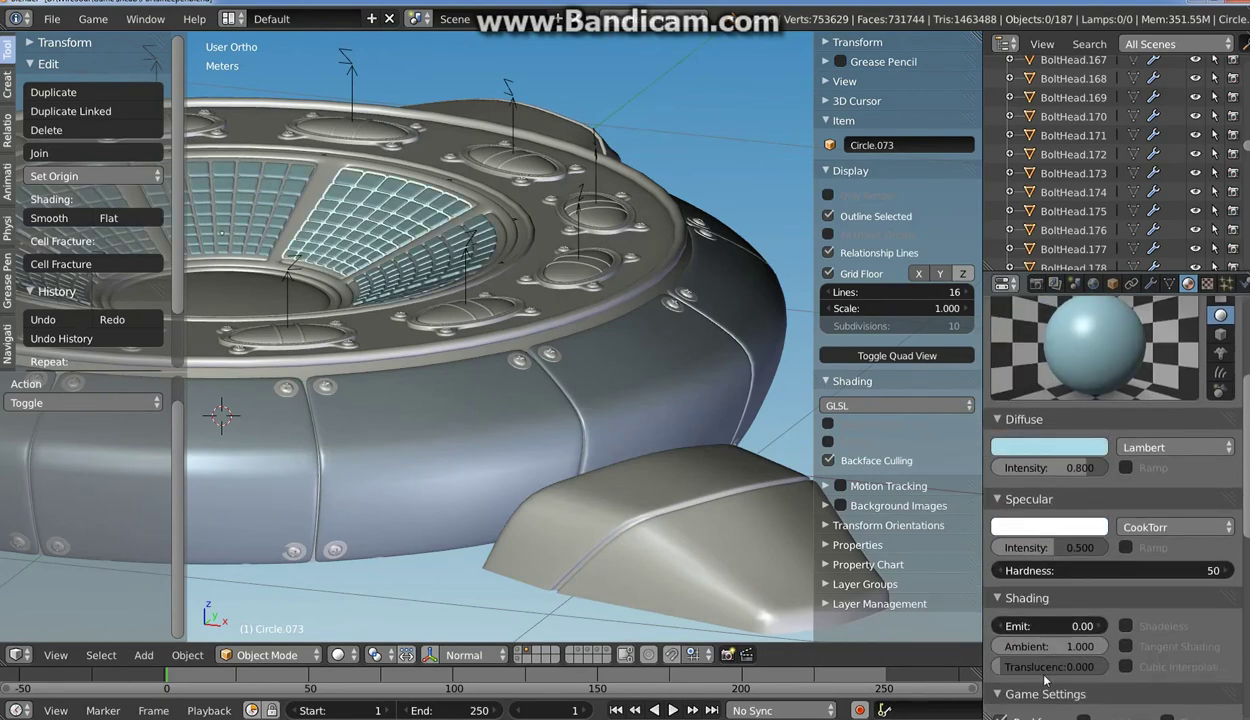
drag(1040, 626, 1120, 626)
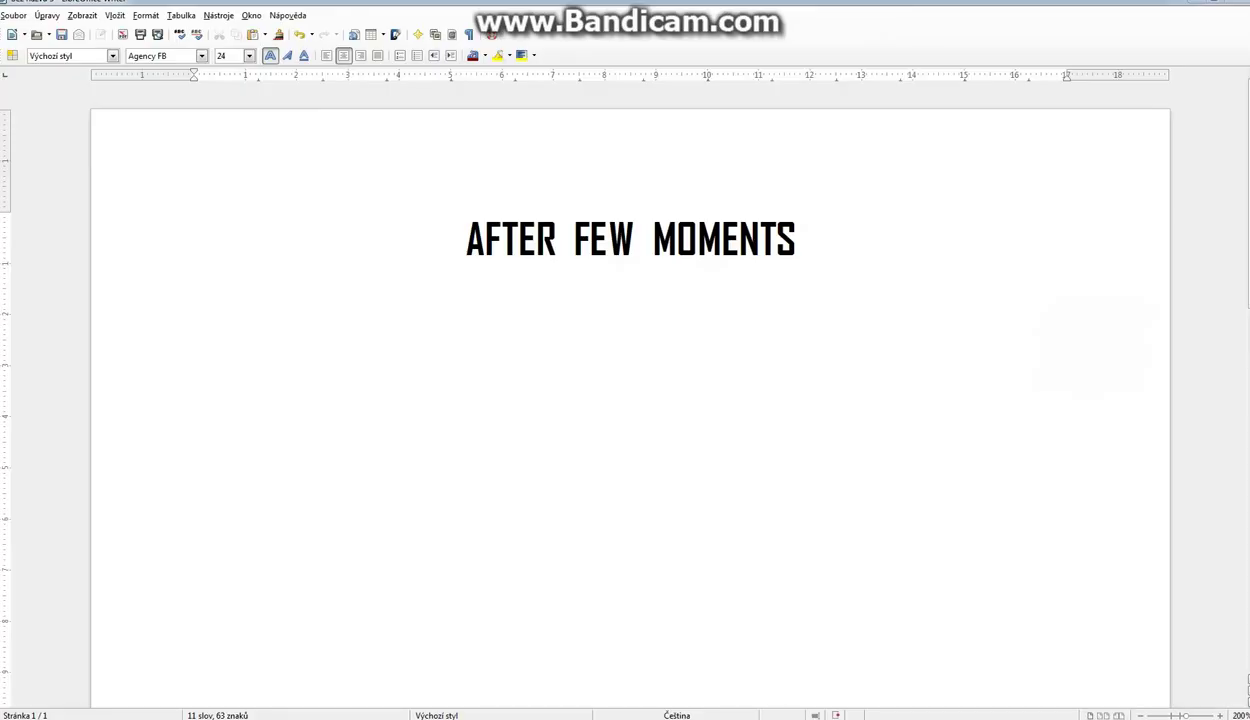
Enable Only Render to hide the grid, then orbit and zoom around the finished saucer.
click(1196, 8)
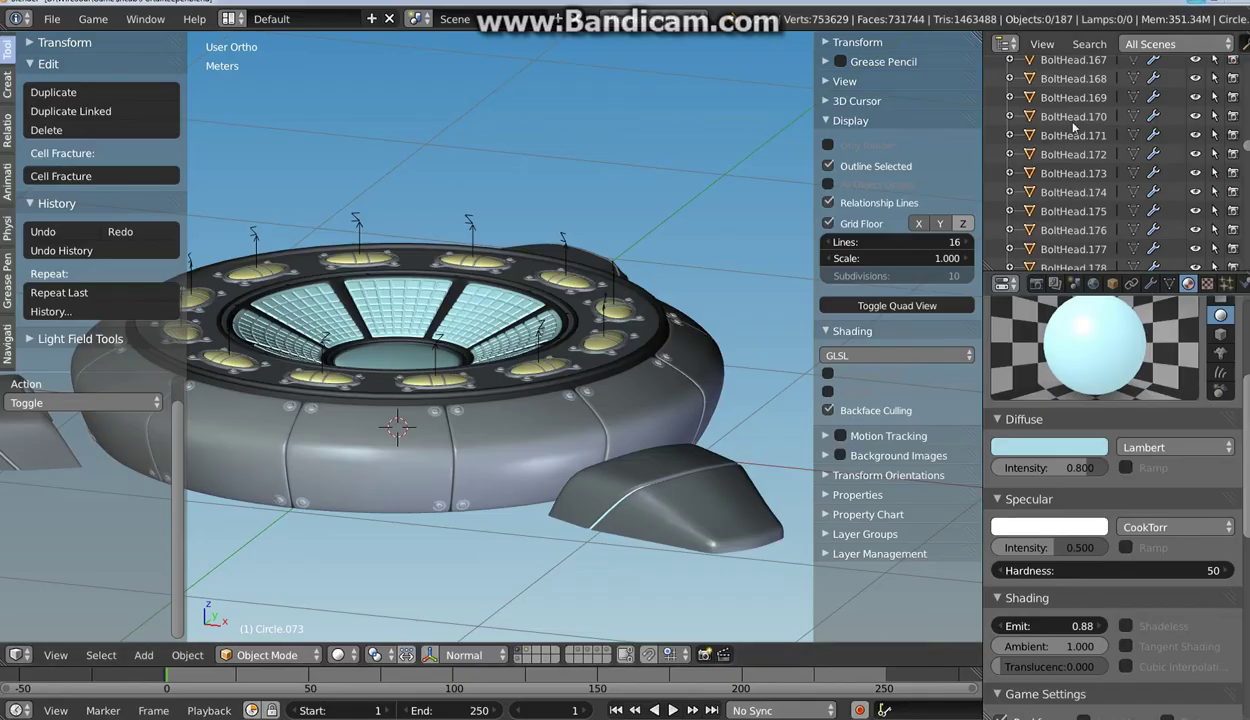
mouse_move(540, 340)
middle_down()
mouse_move(552, 401)
mouse_move(588, 384)
mouse_move(546, 411)
mouse_move(760, 360)
middle_up()
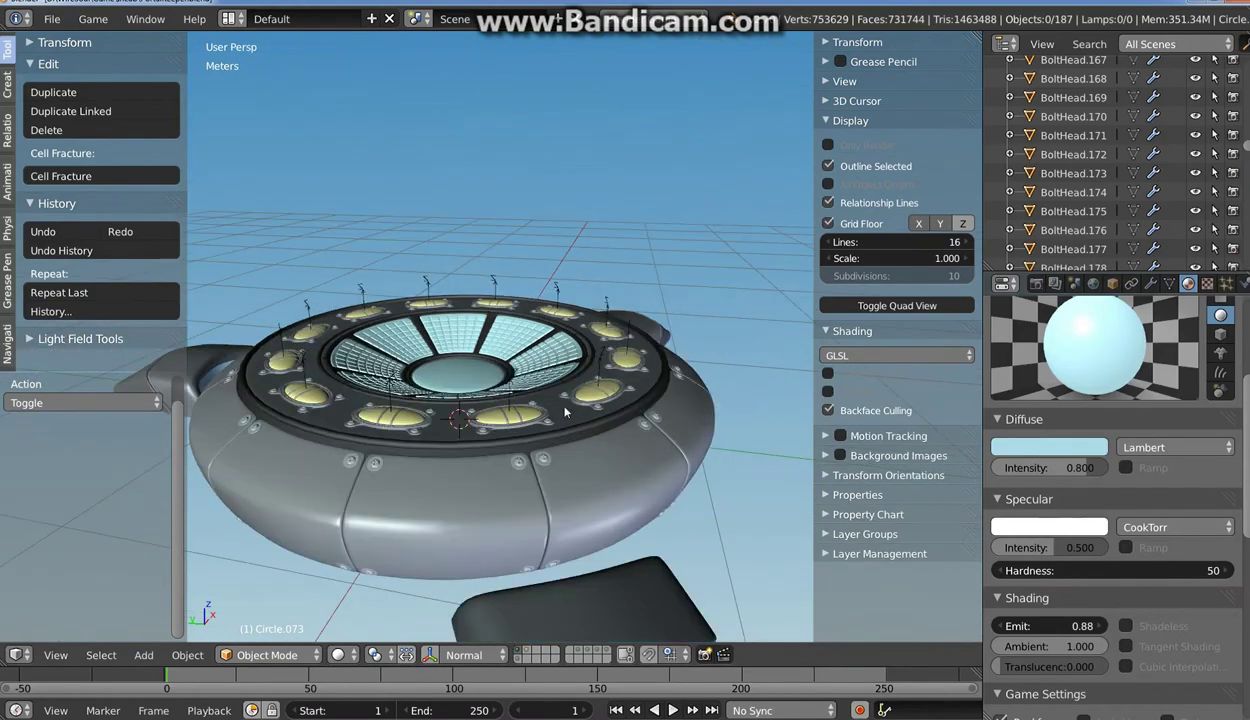
click(828, 145)
mouse_move(560, 420)
middle_down()
mouse_move(512, 472)
mouse_move(594, 505)
mouse_move(692, 491)
mouse_move(763, 500)
mouse_move(495, 435)
middle_up()
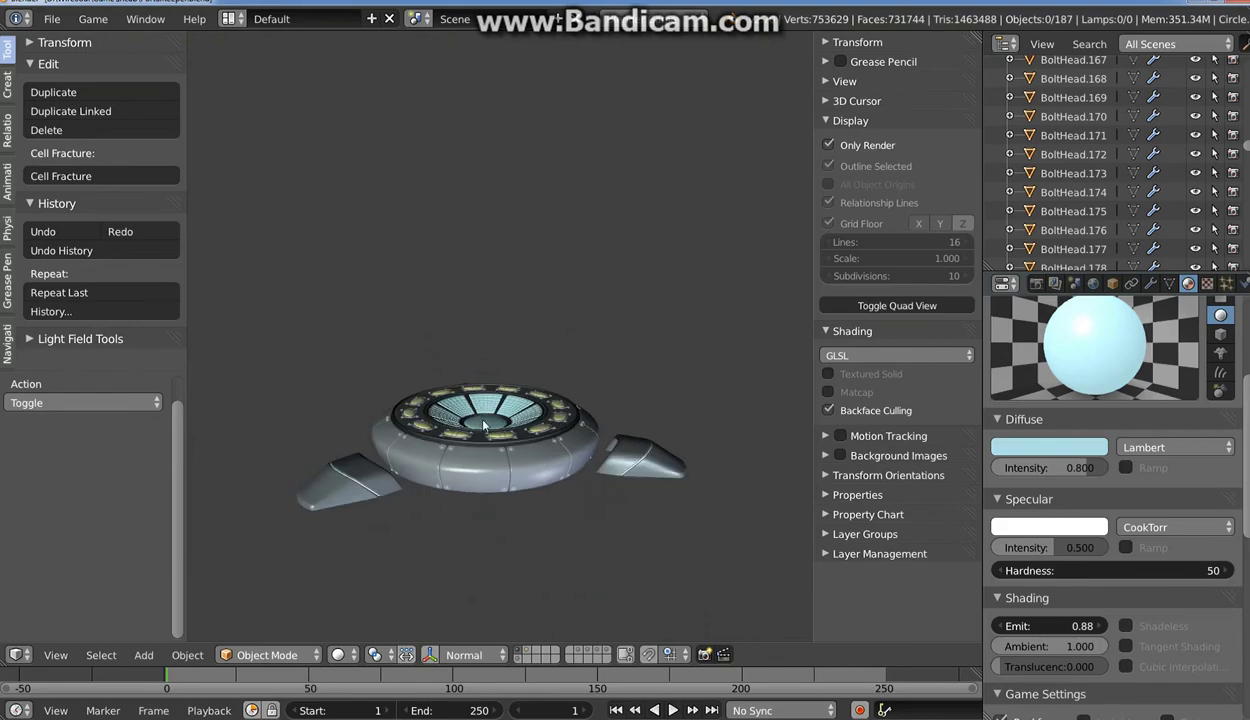
scroll(495, 435, up, 3)
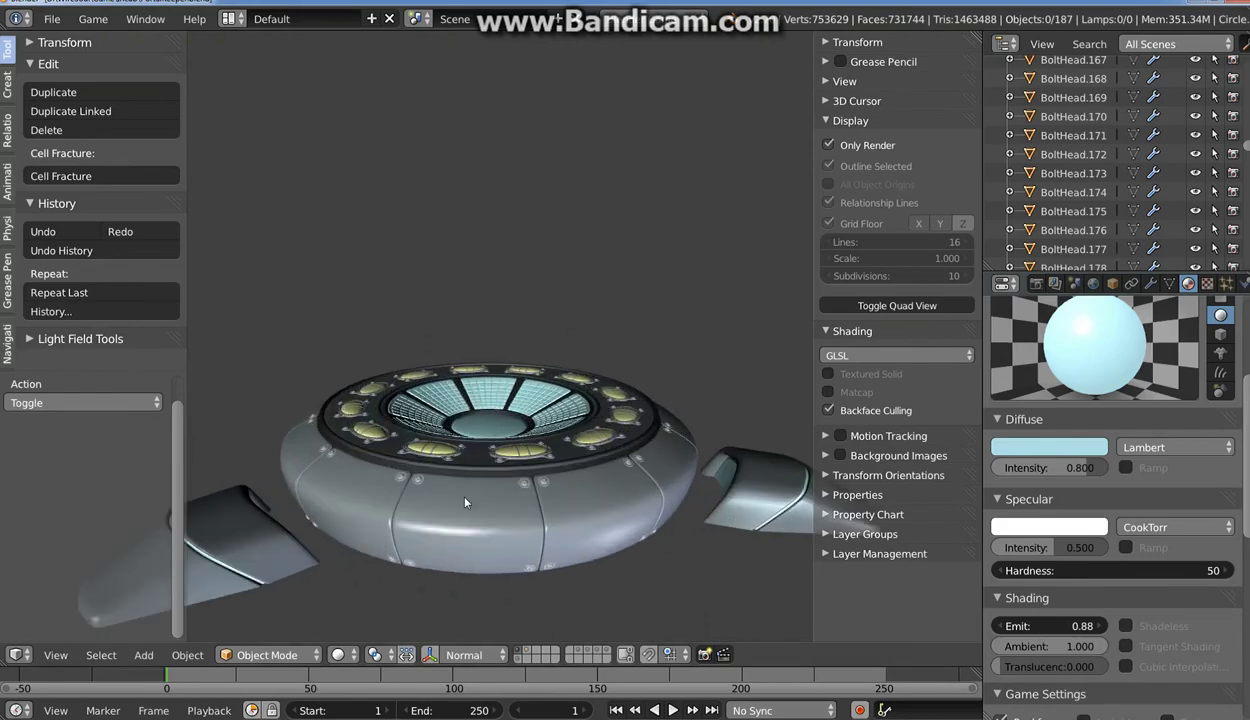
middle_drag(458, 487, 420, 500)
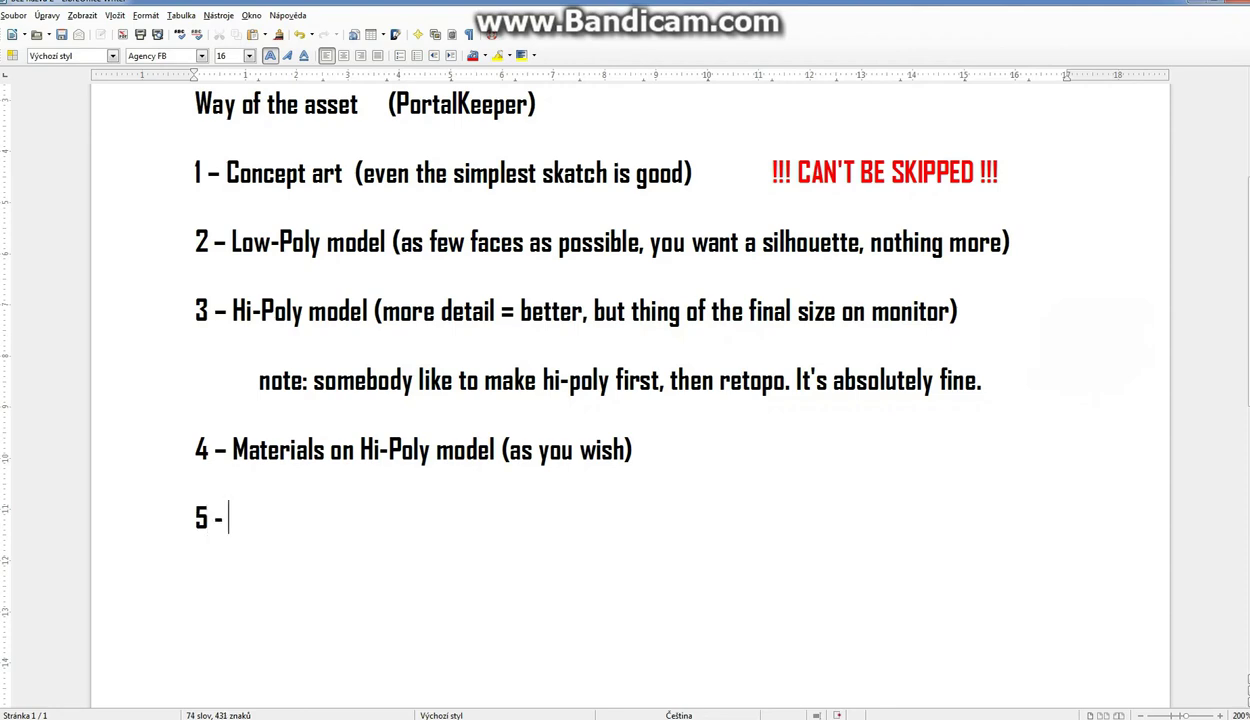
Continue step 5 with 'aking all needed textures to Low-poly' and the antialiasing warning.
text(aking all )
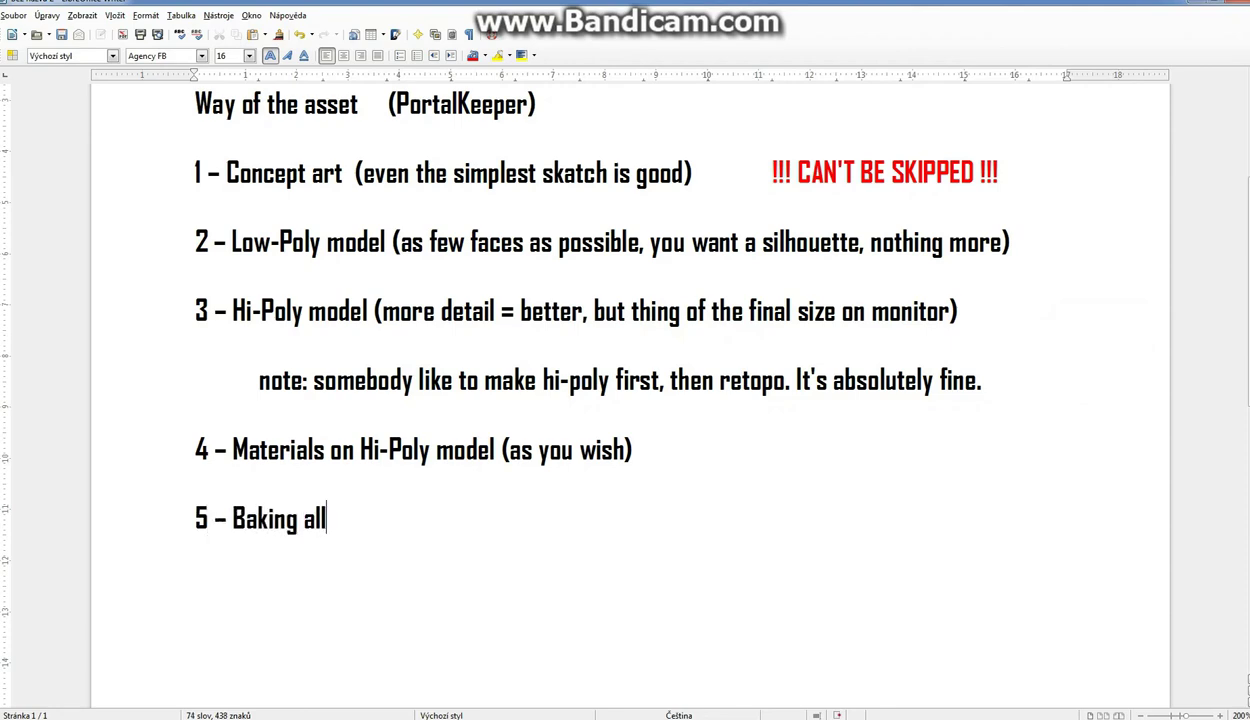
text(needed )
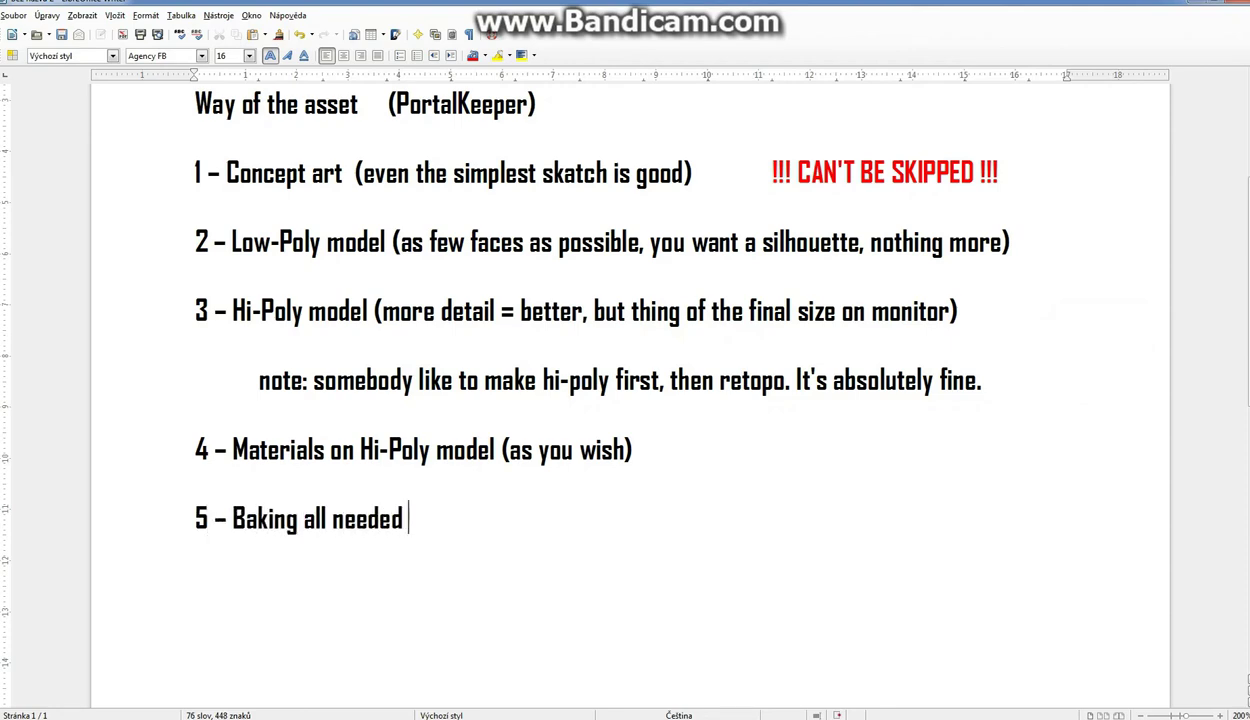
text(textures)
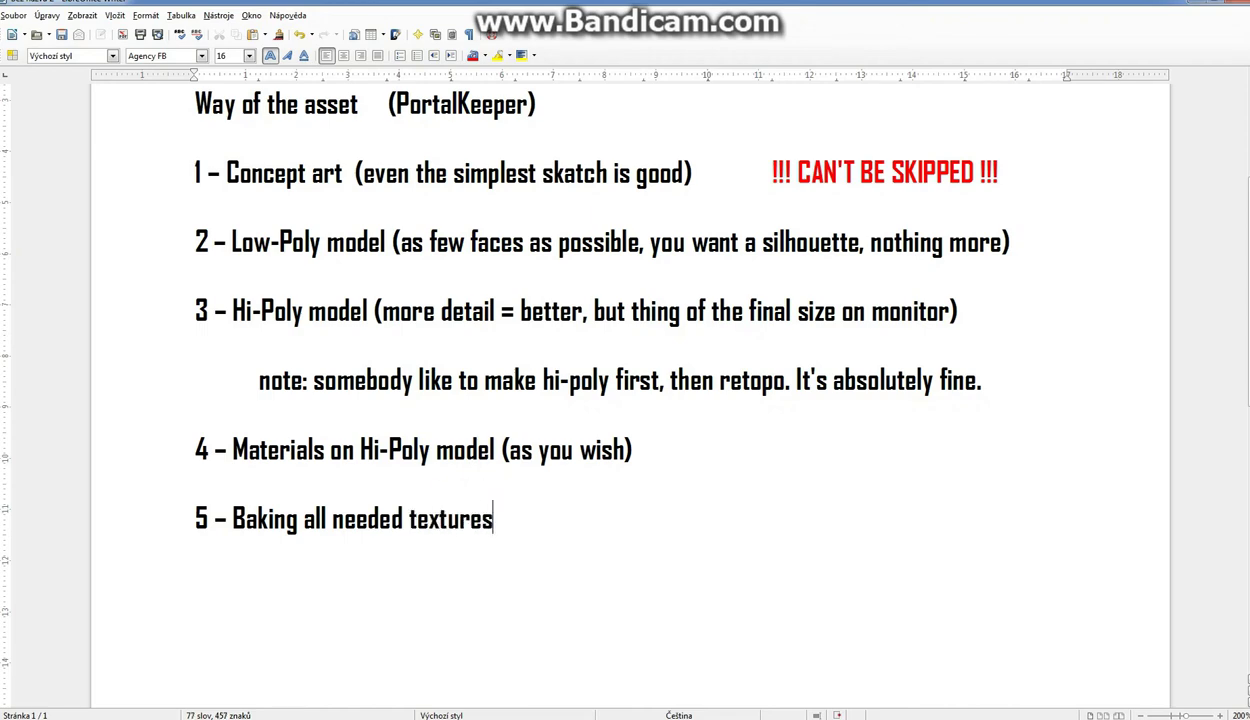
text( to Low-poly)
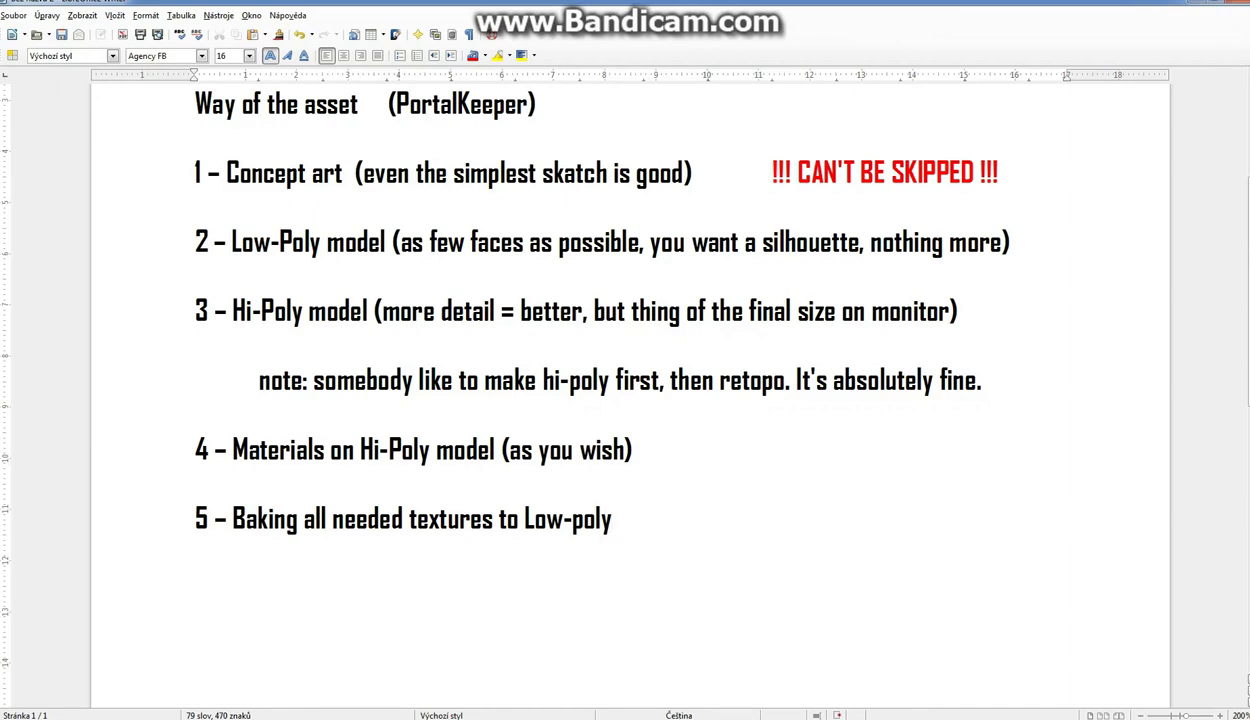
text( (Blender c)
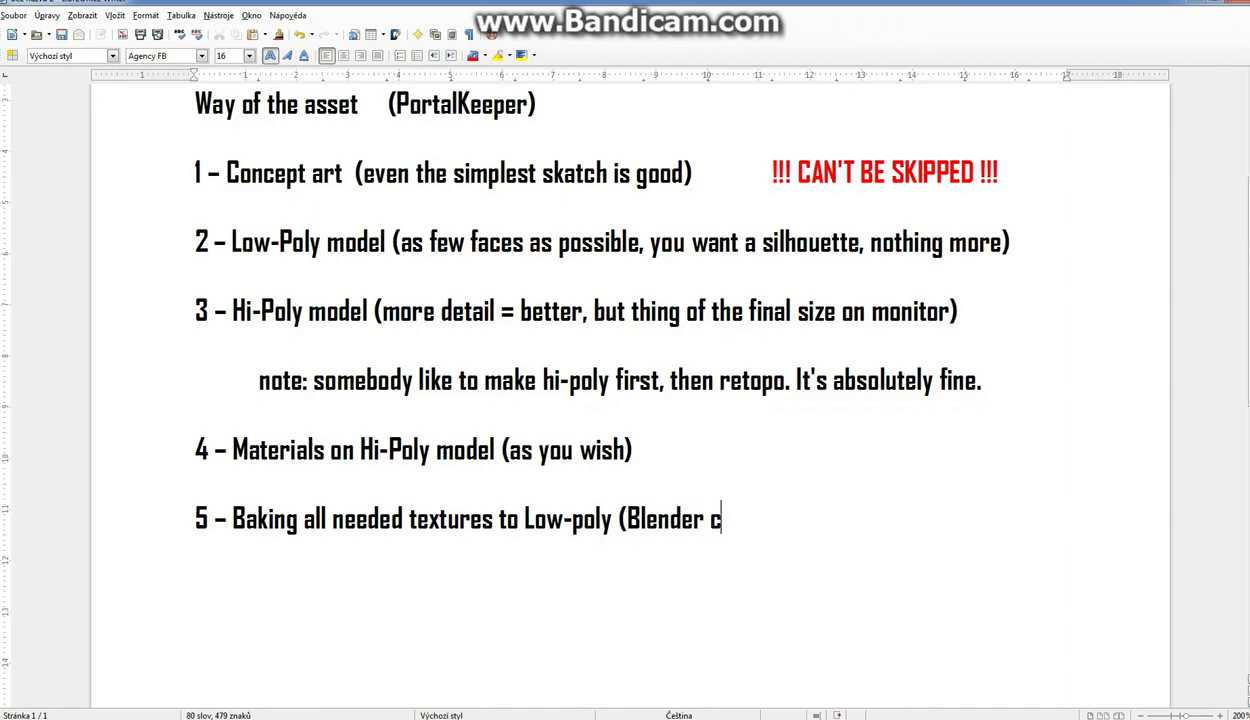
text(an't bake wi)
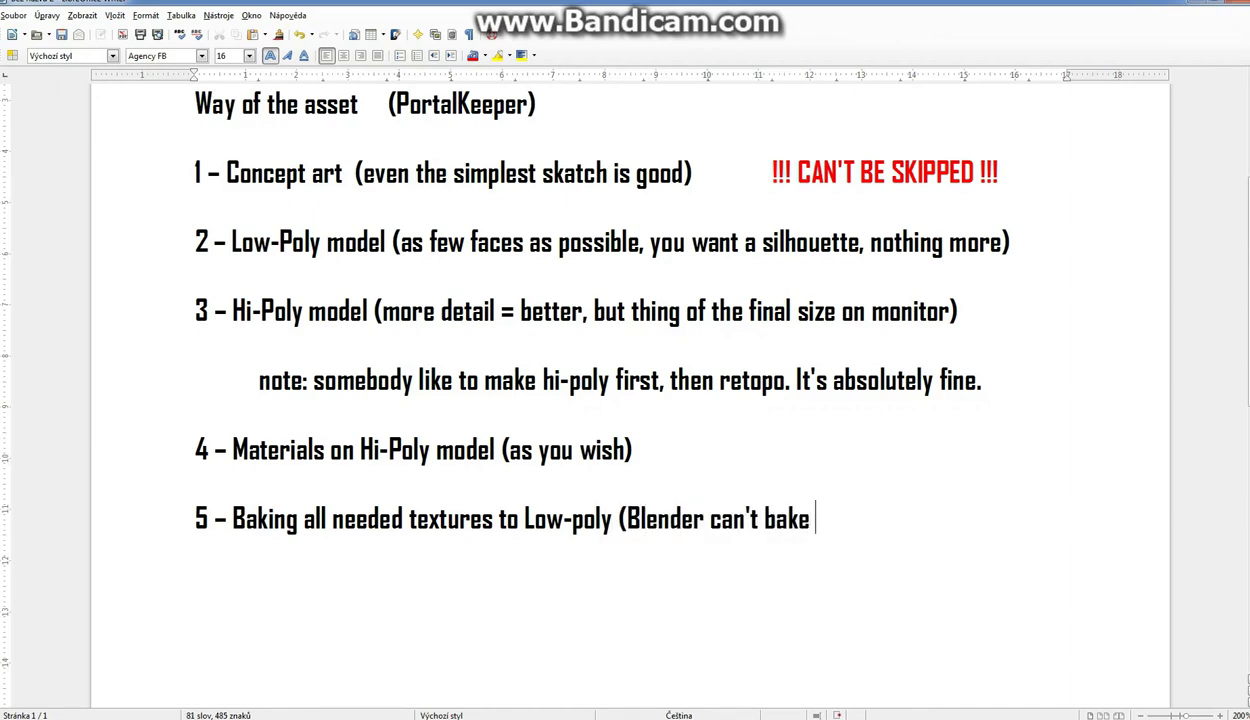
text(th antial)
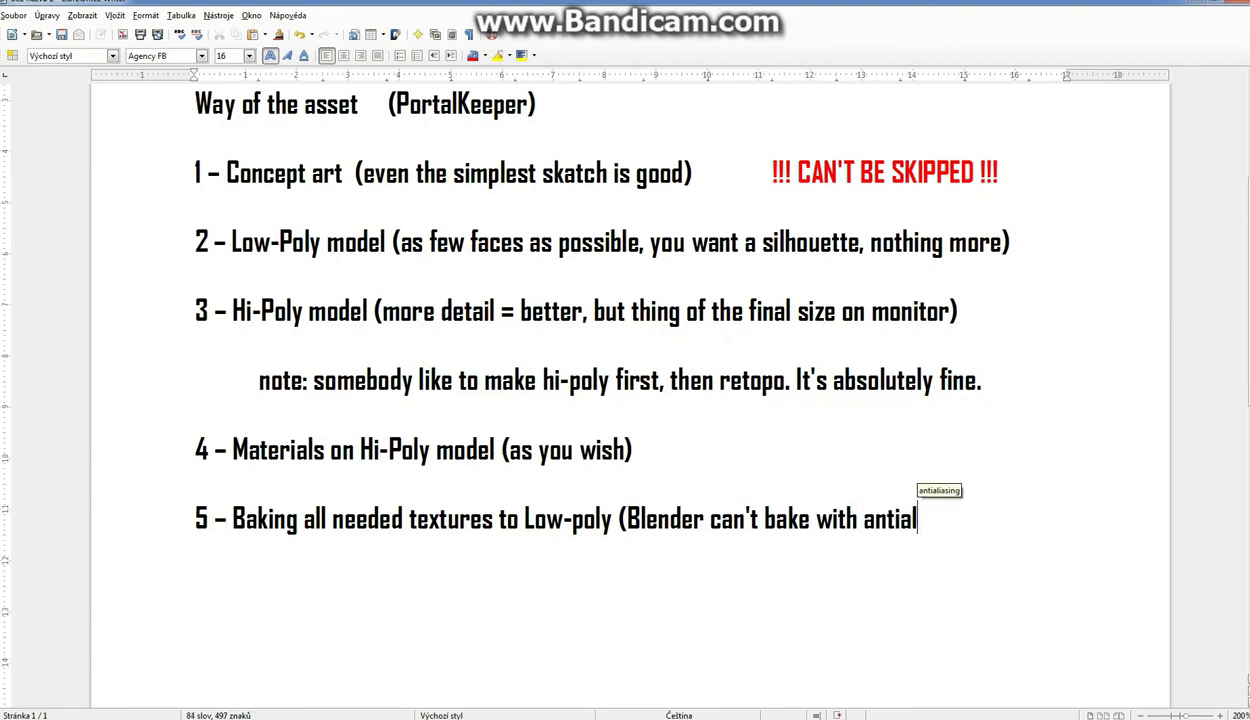
text(iasing, so )
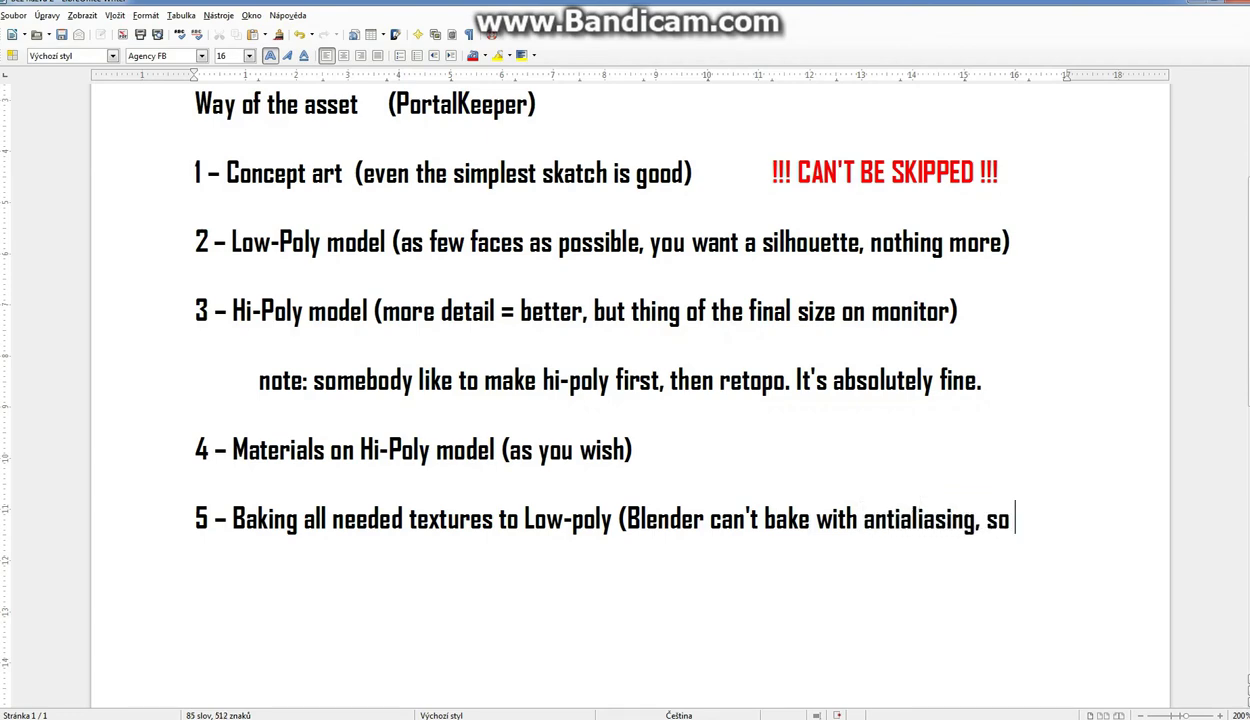
text(bake bigger )
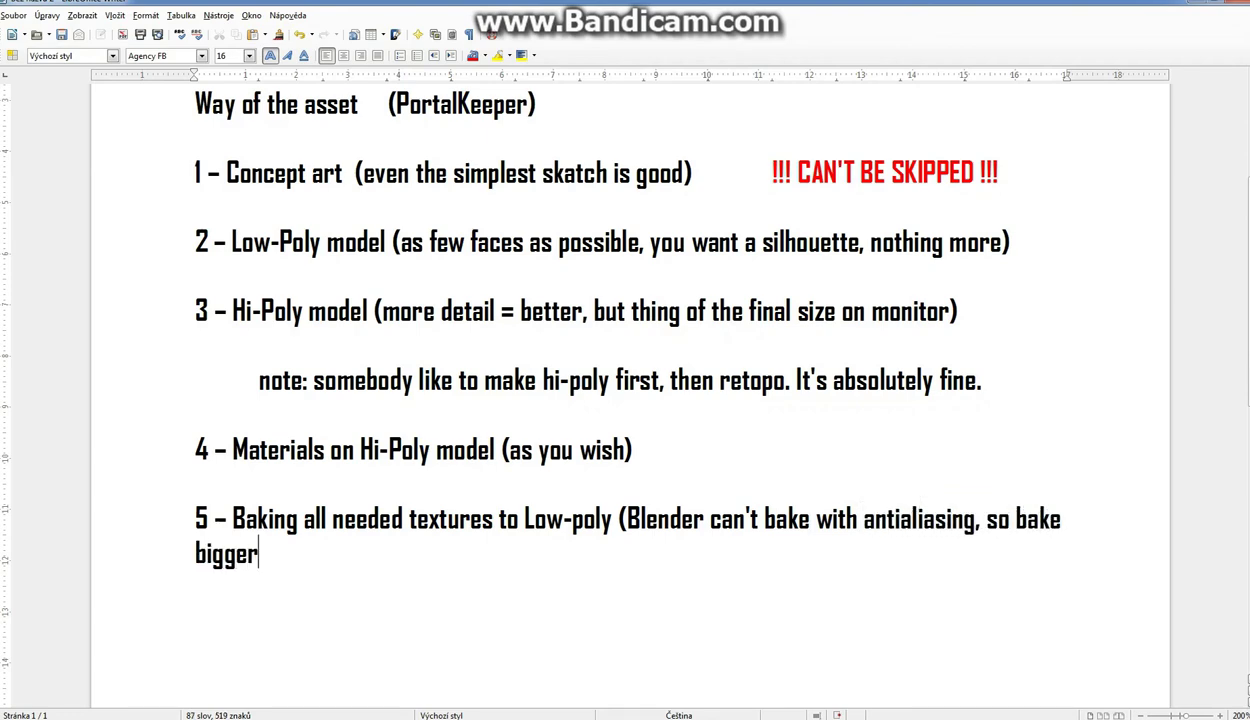
text(than you need!)
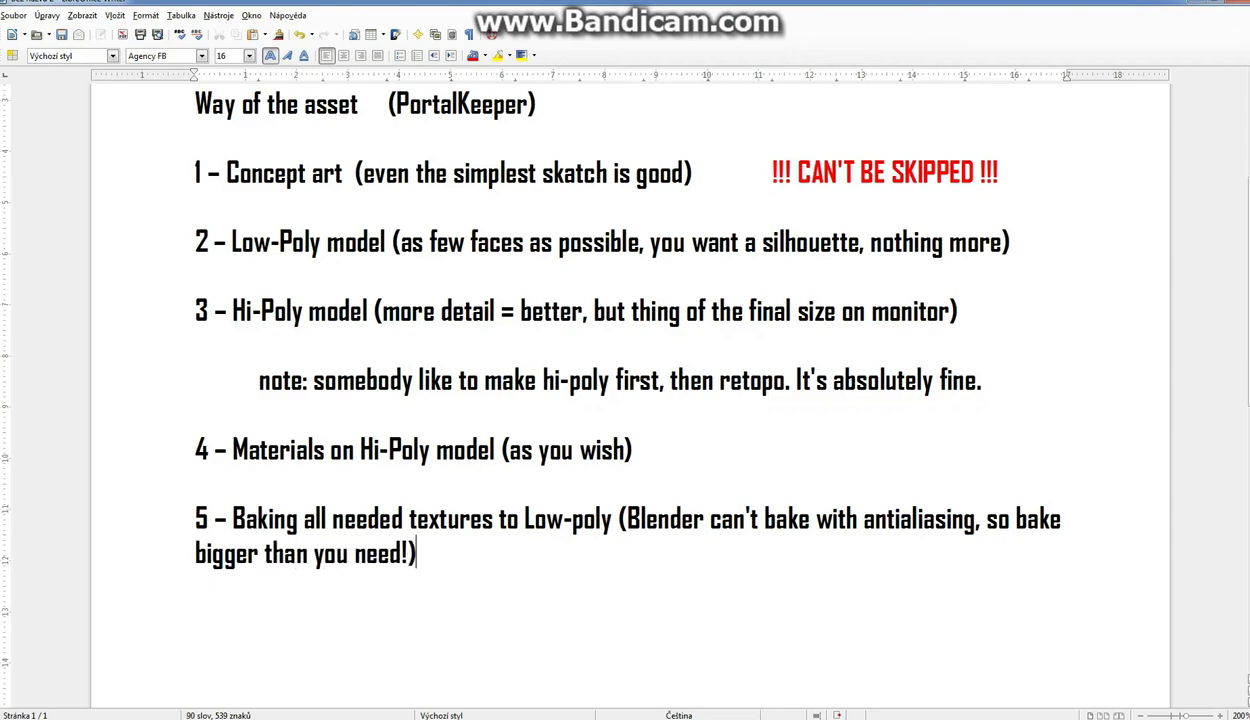
Select the low-poly Keeper.017, check its mesh in Edit Mode, and bake a Normals map.
key(alt+Tab)
middle_drag(628, 516, 614, 472)
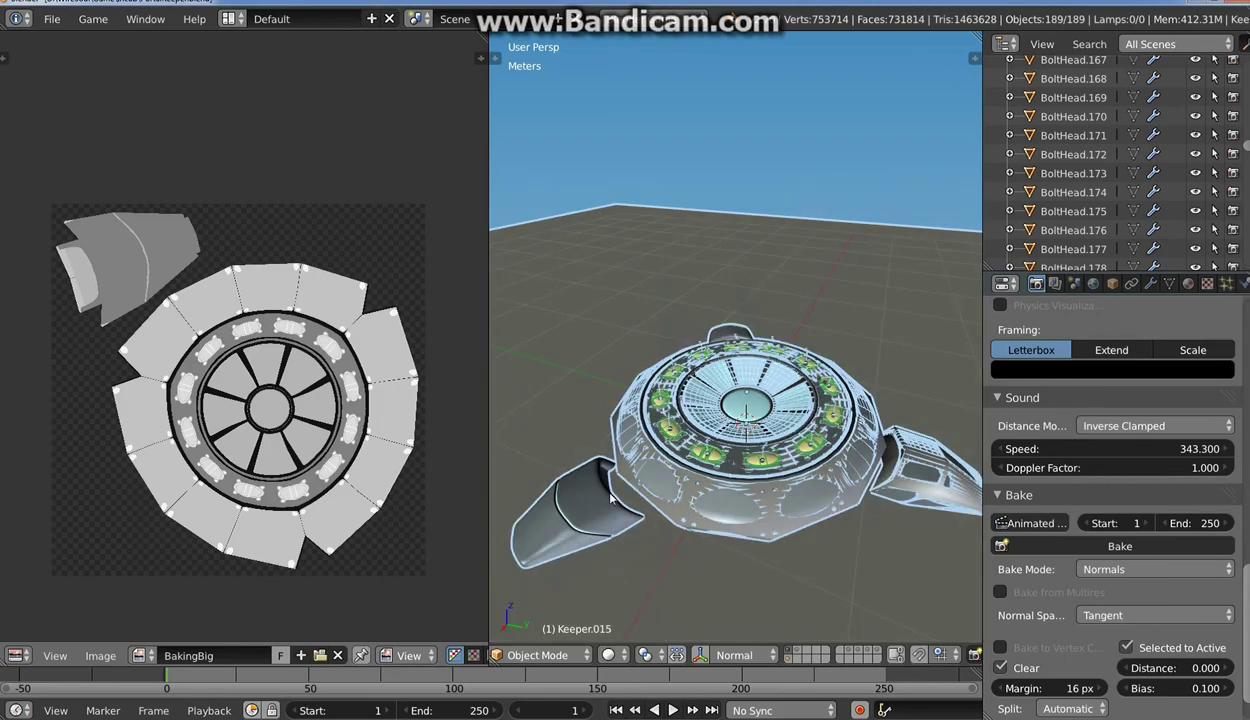
right_click(614, 472)
key(Tab)
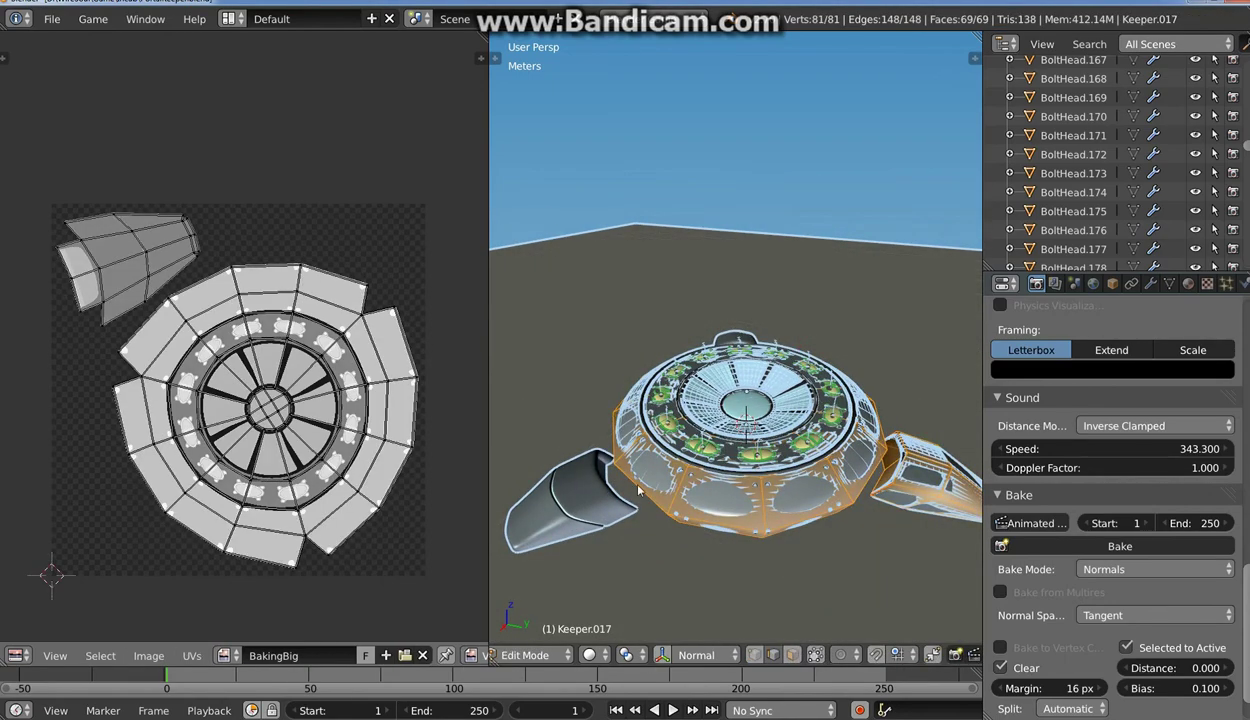
key(Tab)
scroll(1143, 709, down, 2)
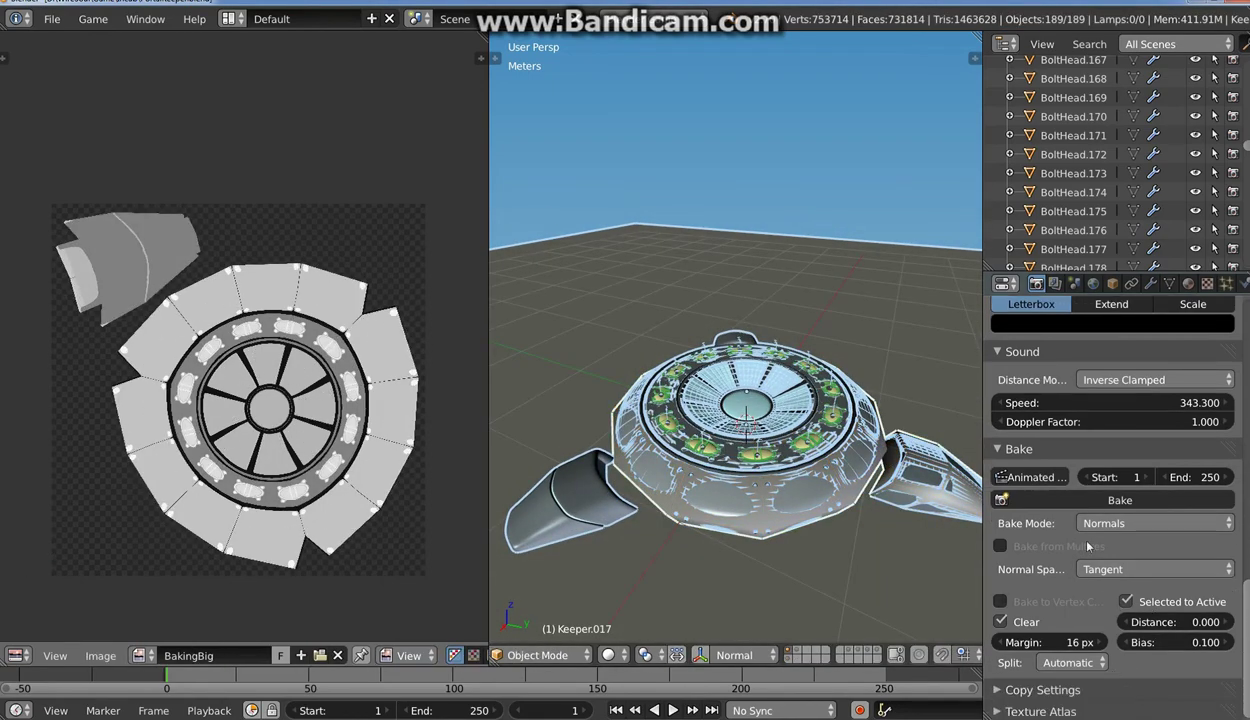
click(1065, 500)
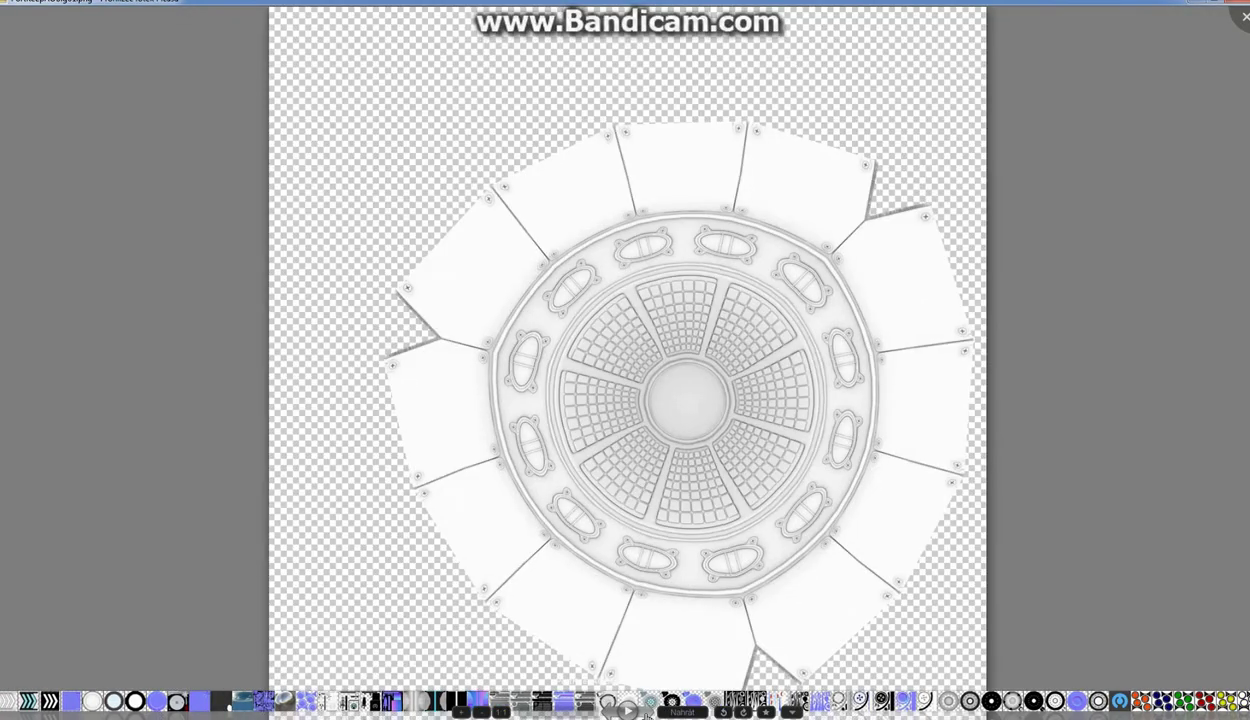
Cycle through the baked colour, normal-map and occlusion textures in Windows Photo Viewer.
click(648, 712)
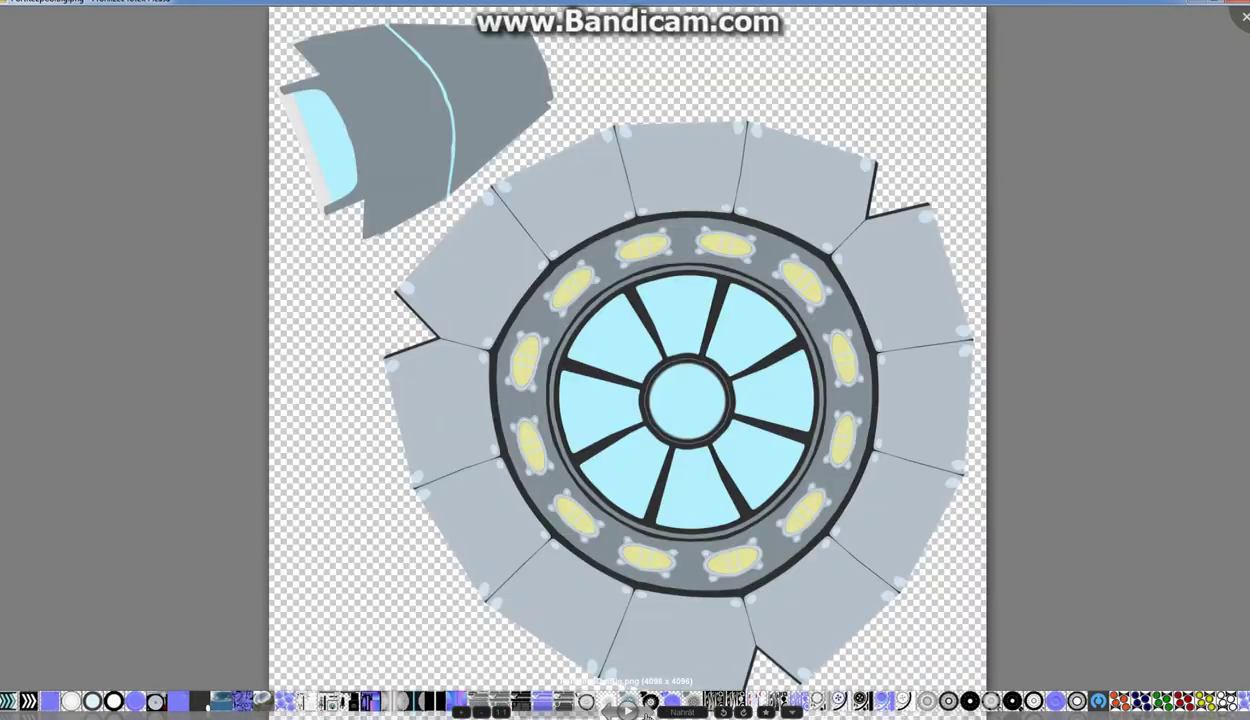
click(648, 712)
click(648, 712)
click(648, 712)
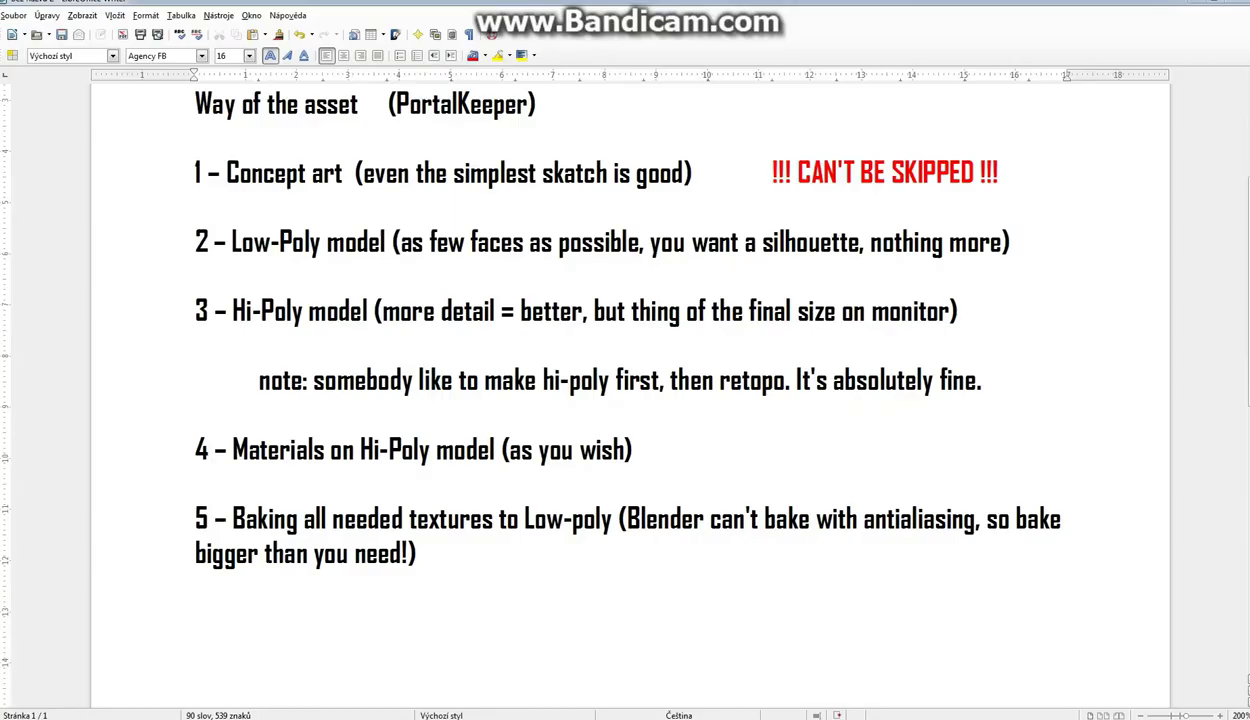
Type step 6 'Edit textures (resize, color corection, scratches' below step 5.
scroll(630, 400, down, 2)
scroll(630, 400, down, 3)
text(6 -)
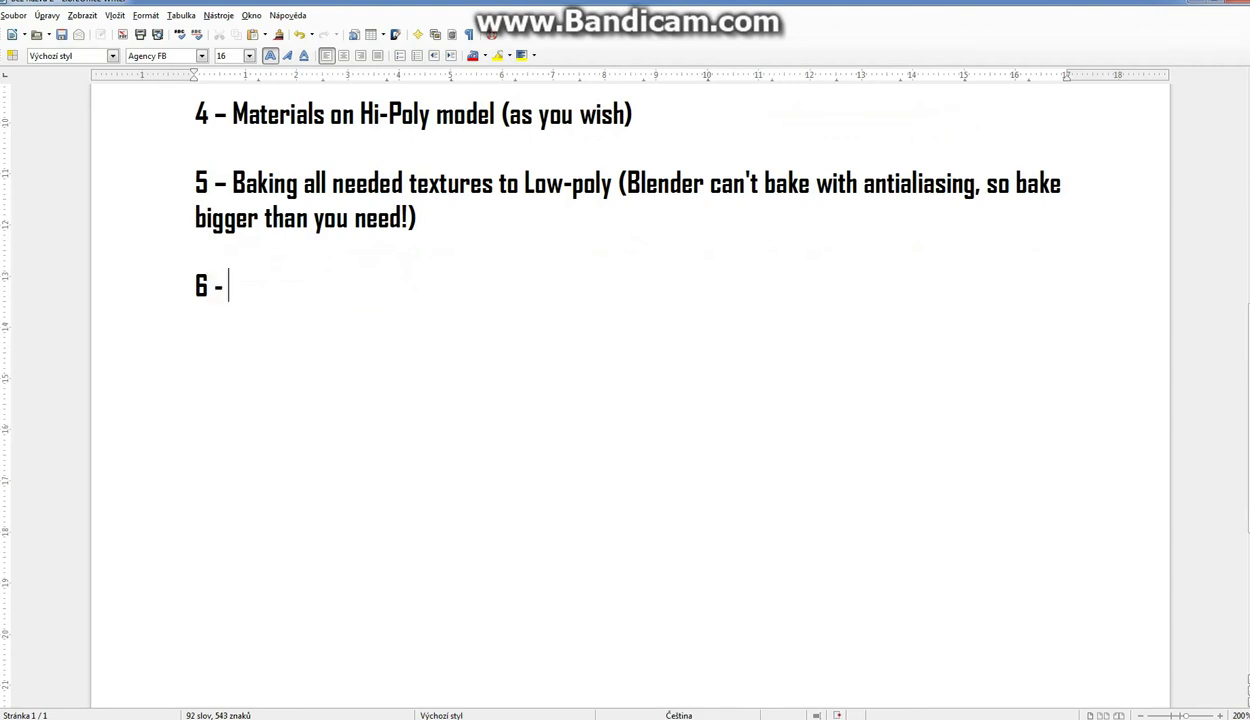
text(Edit textures)
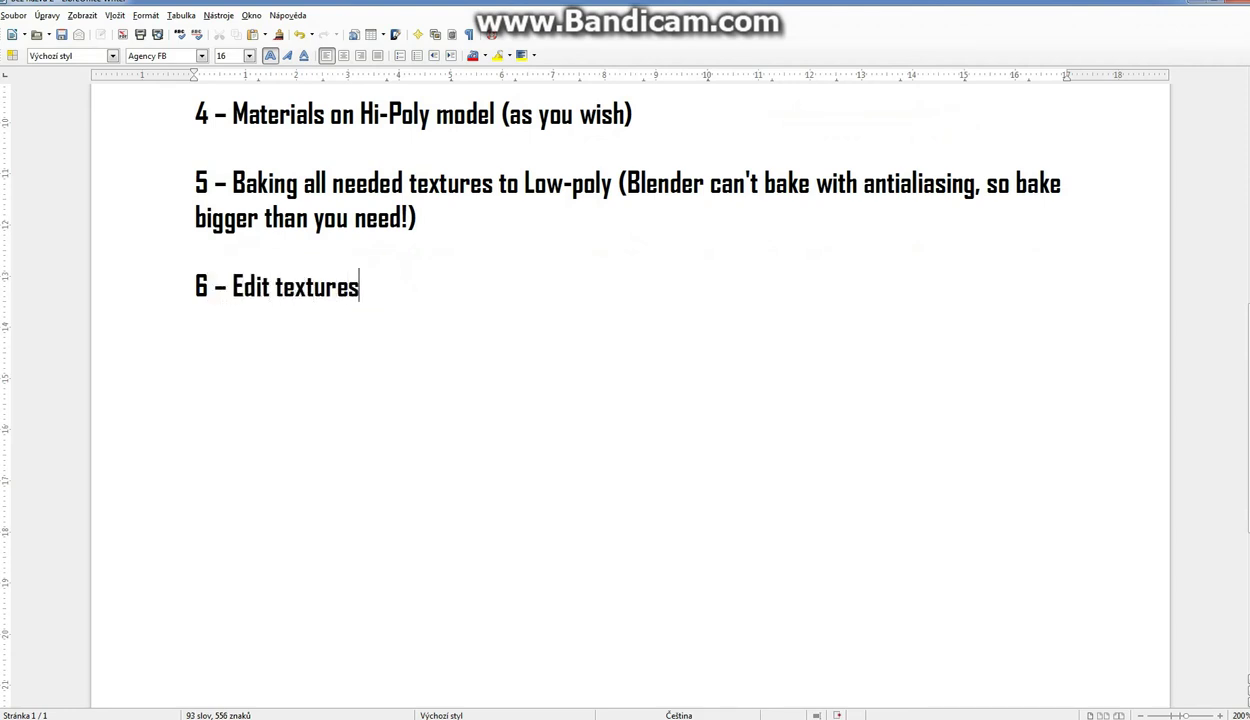
text( (resize)
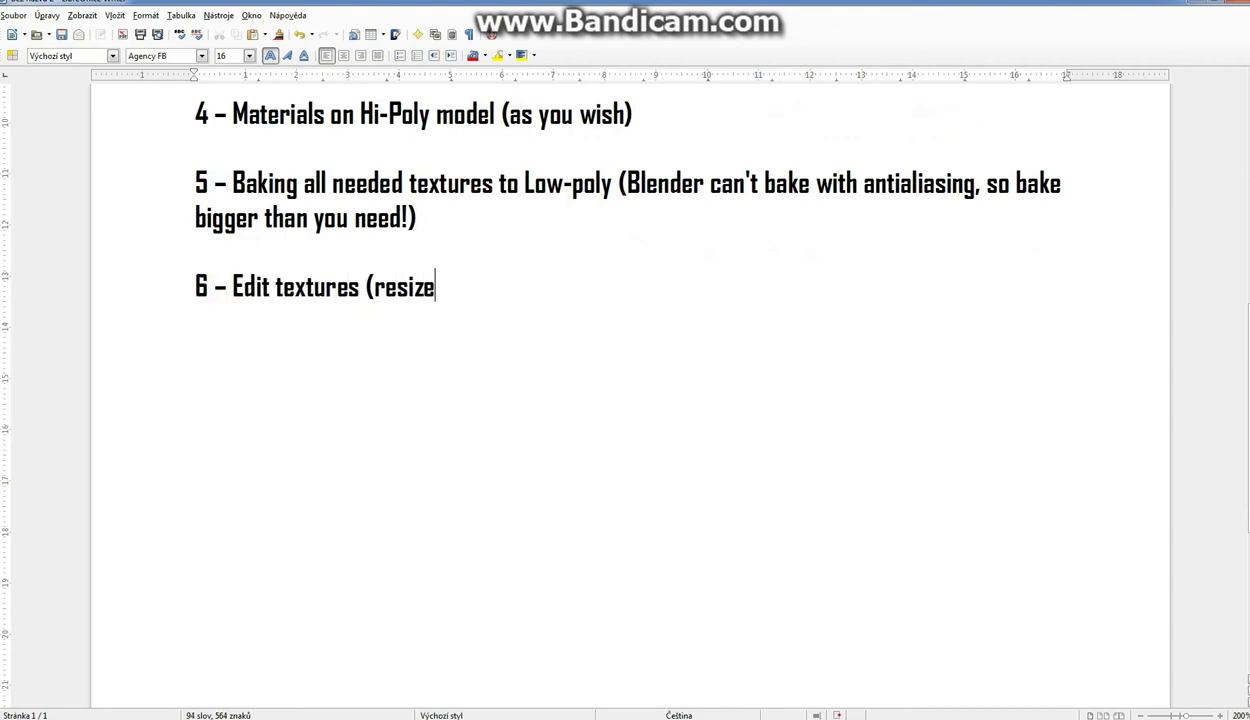
text(, color )
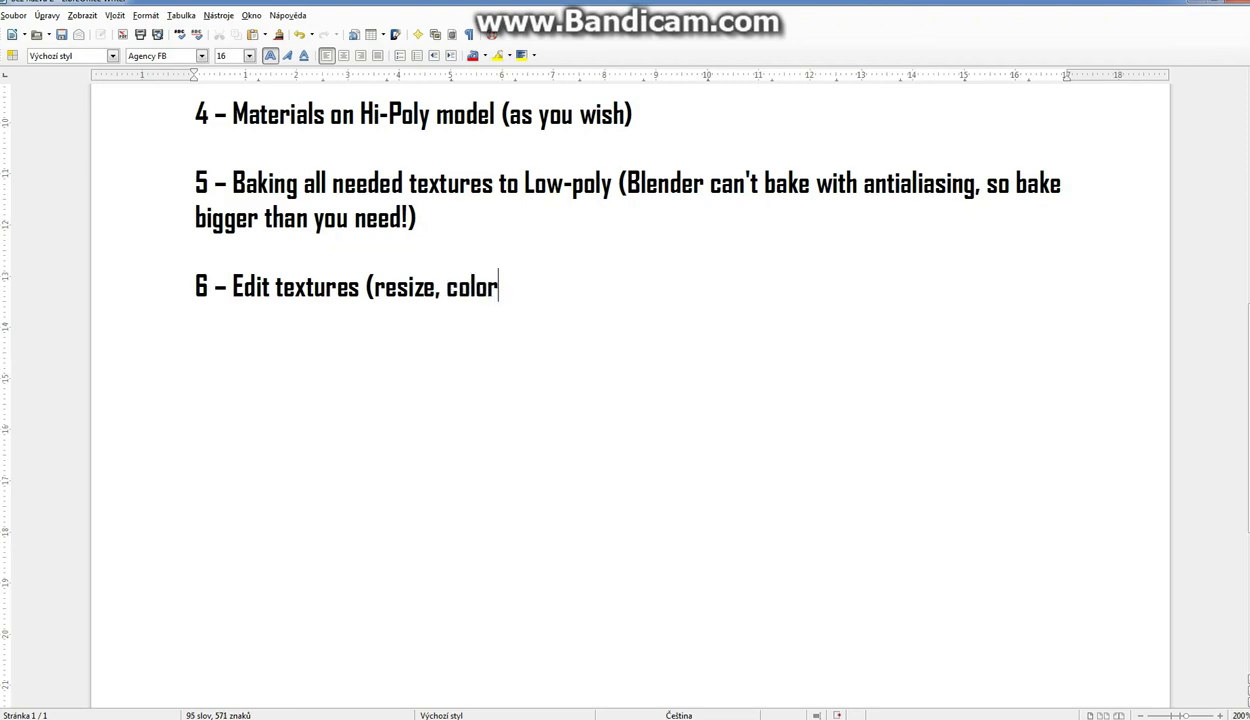
text(corection)
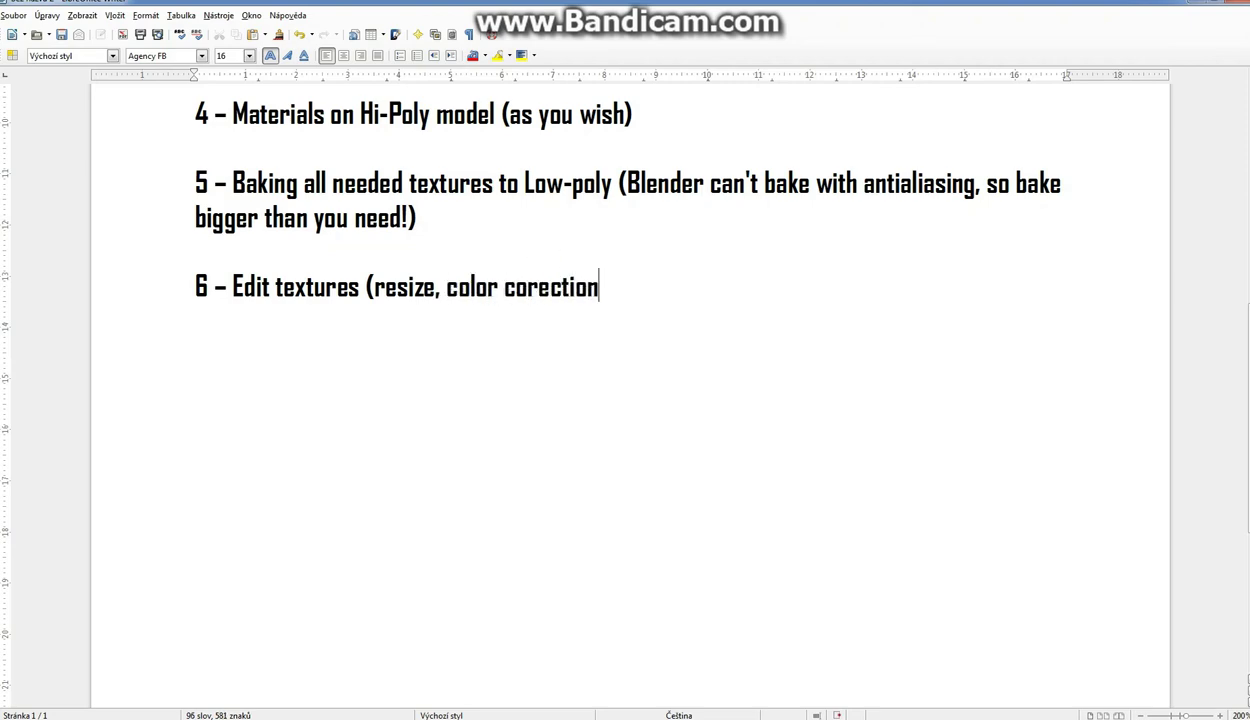
text(, scratc)
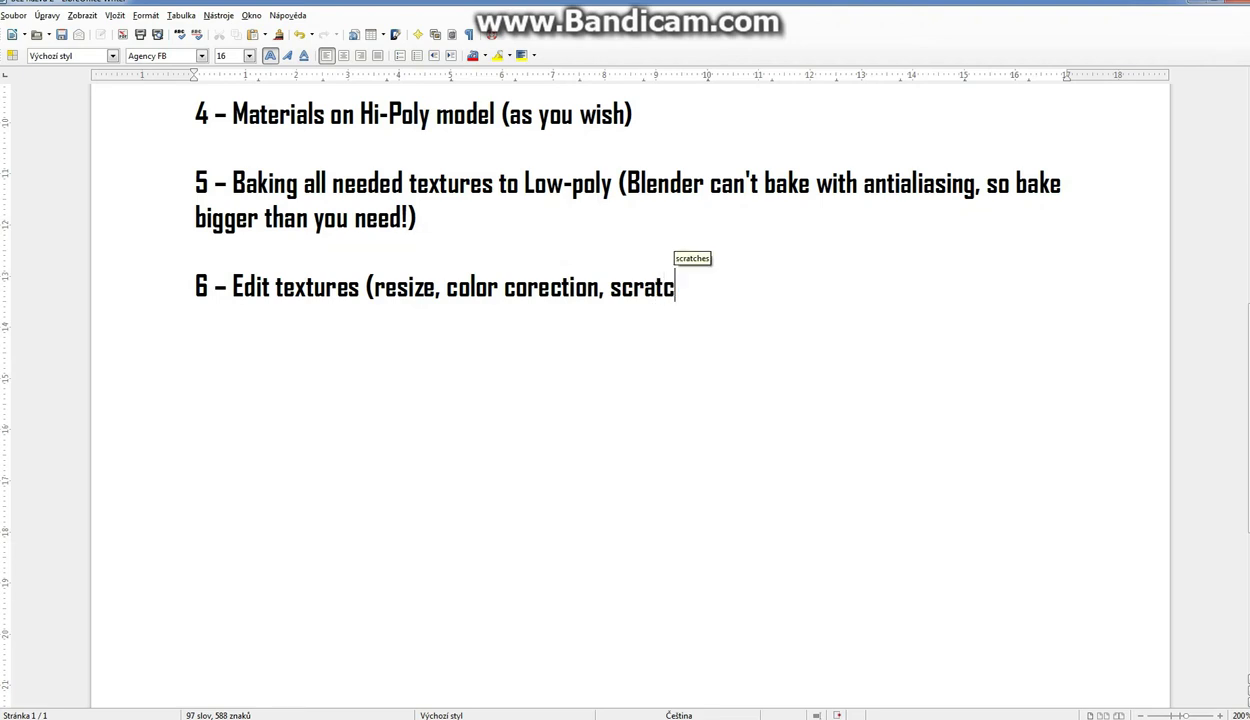
text(hes,...)
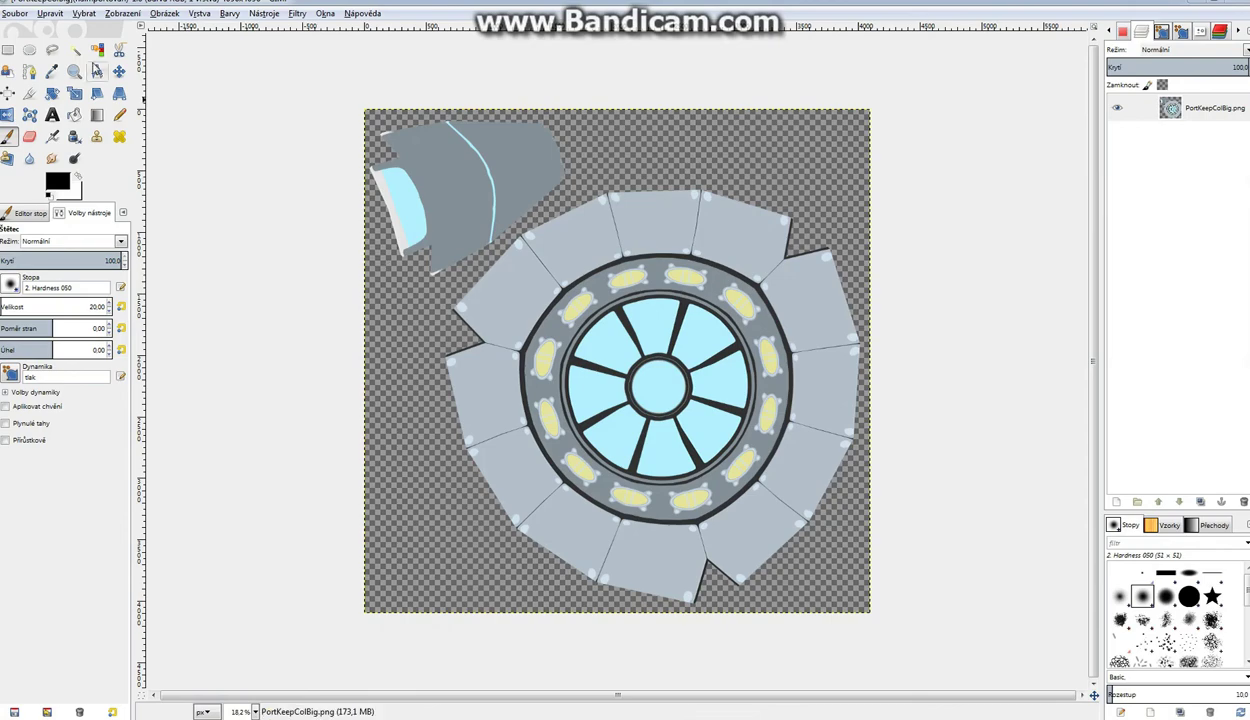
Add PortKeepAOBig.png as a layer over the colour texture and set its mode to Multiply.
key(alt+Tab)
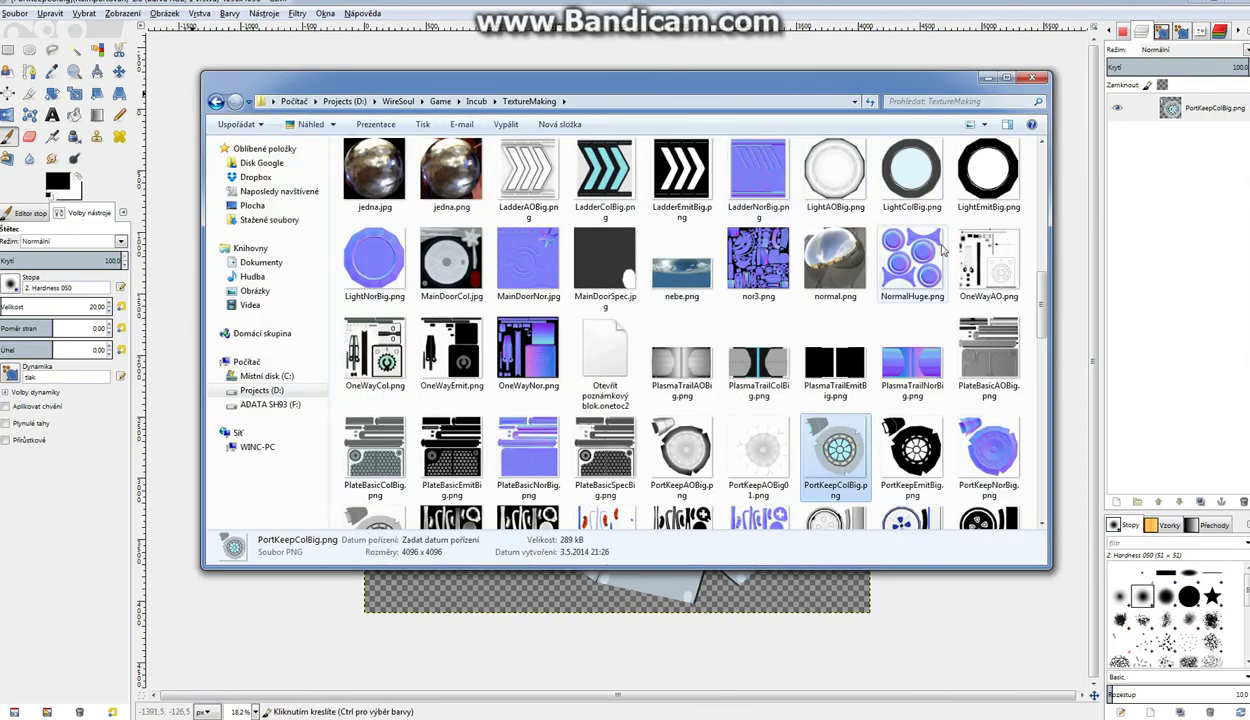
drag(708, 458, 1140, 330)
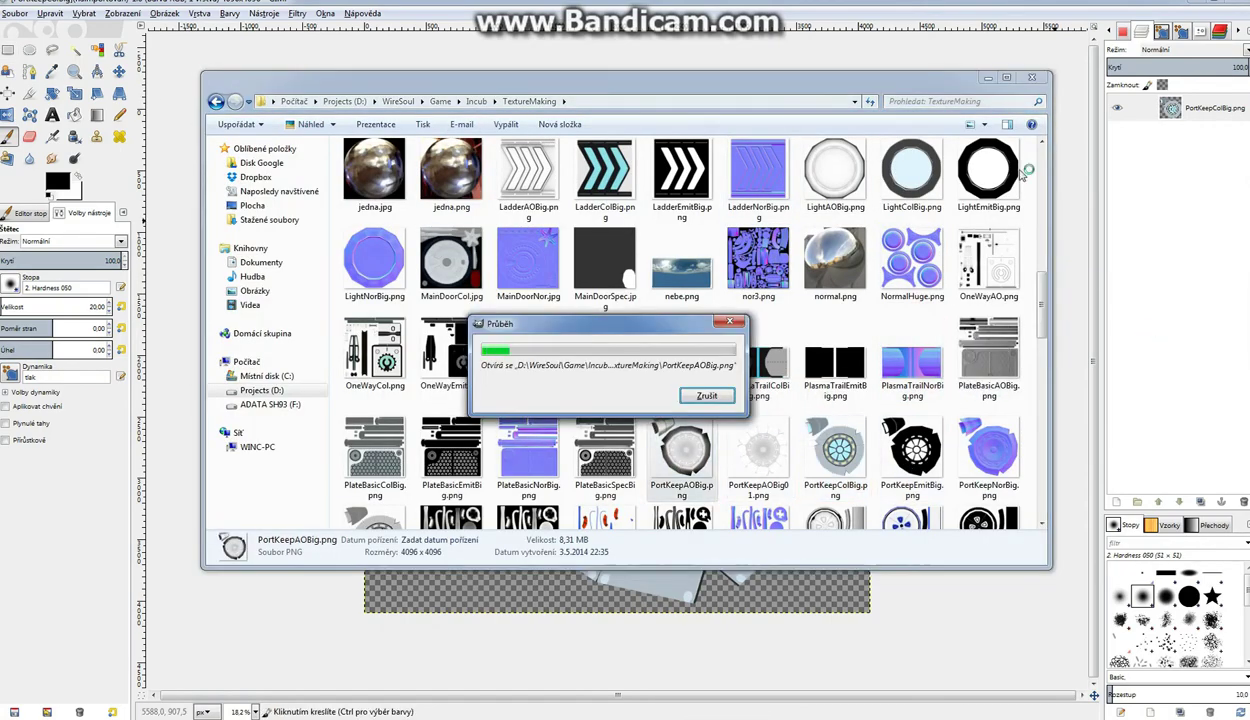
click(986, 79)
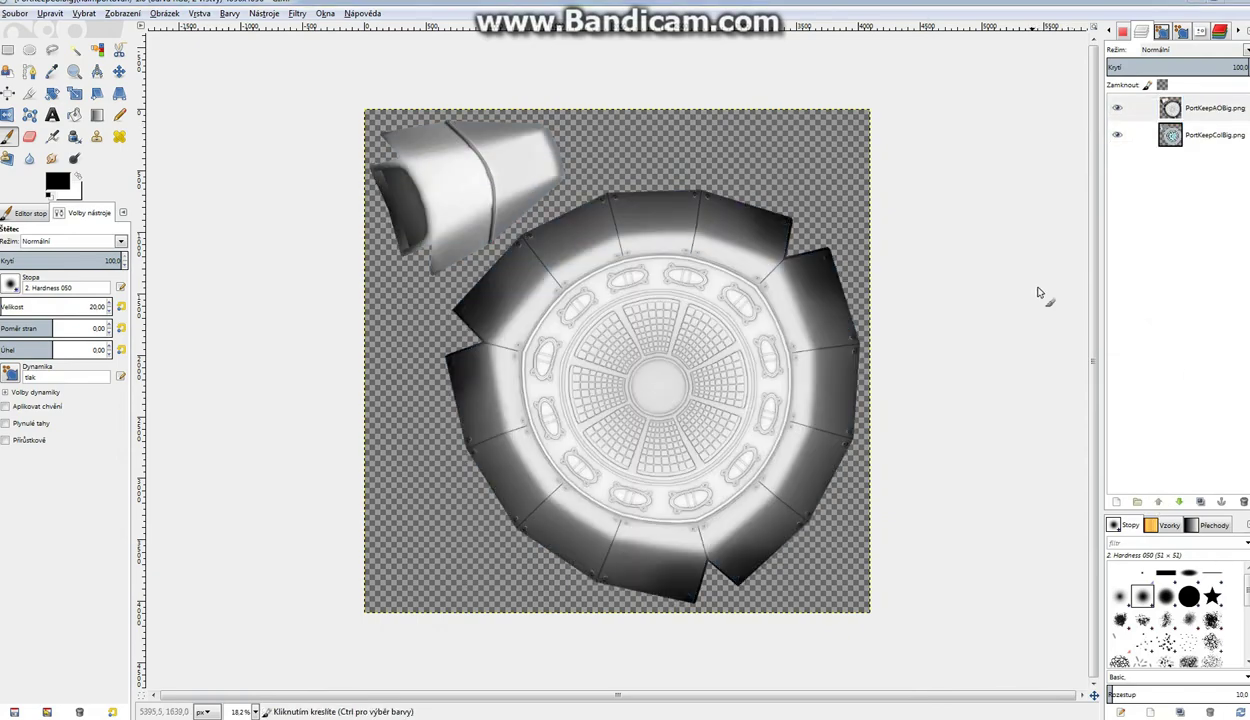
click(1244, 50)
click(1172, 181)
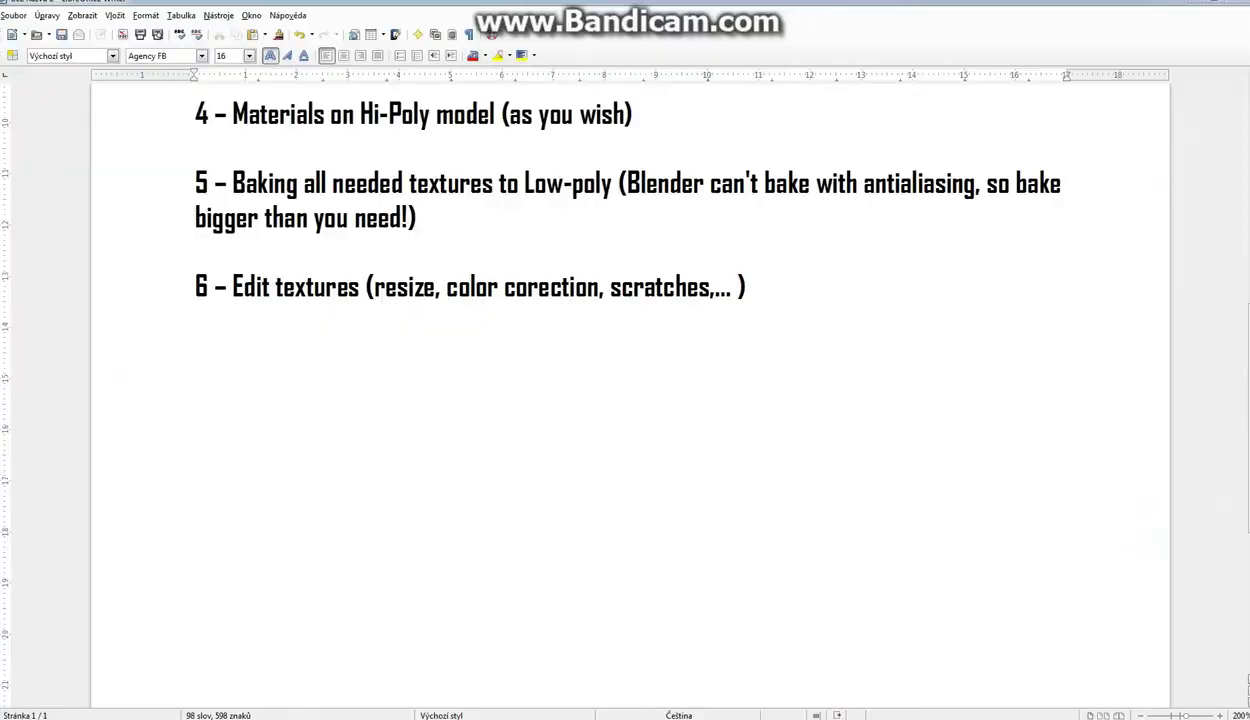
Type step 7 as 'Final material for Low-Poly (from edited textures)'.
text(7- )
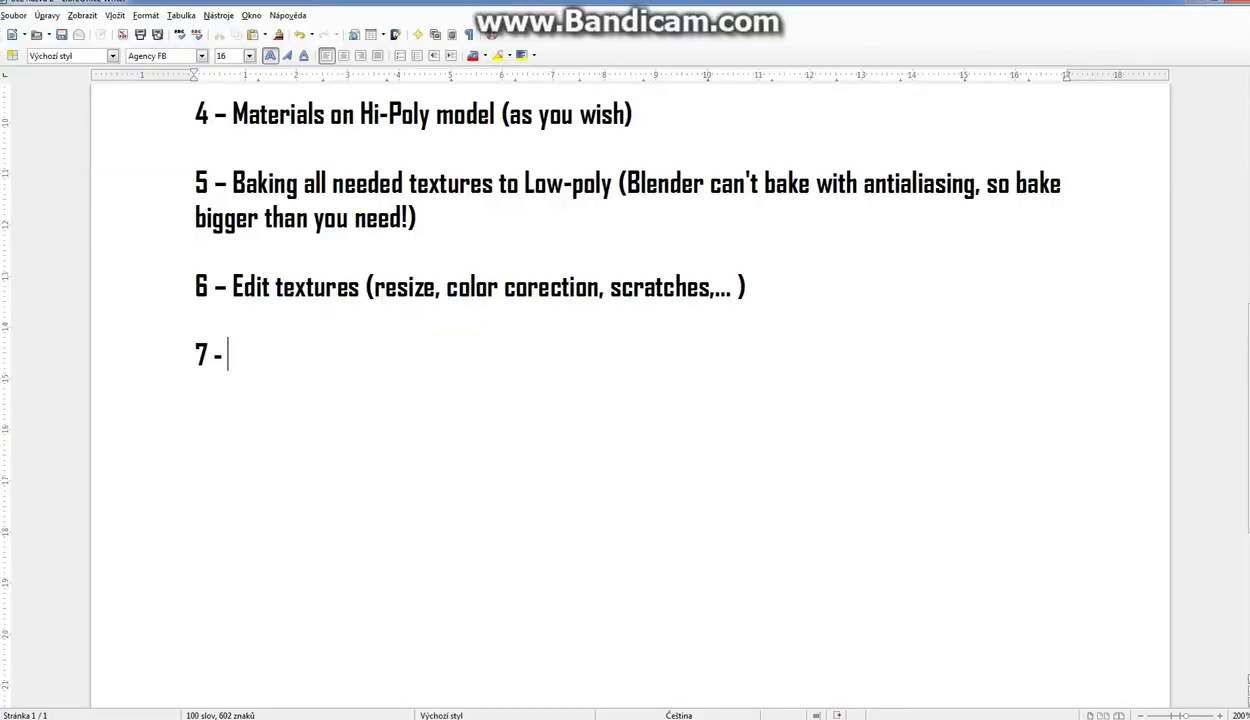
text(Final ma)
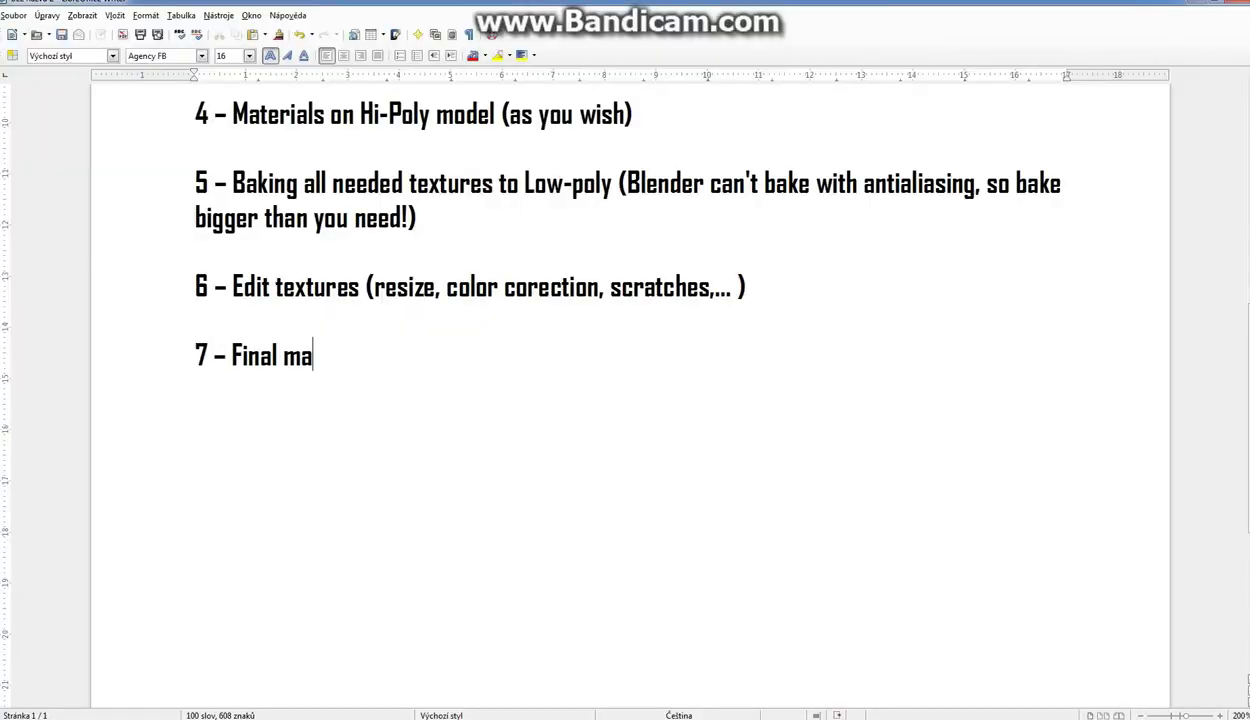
text(terialfor )
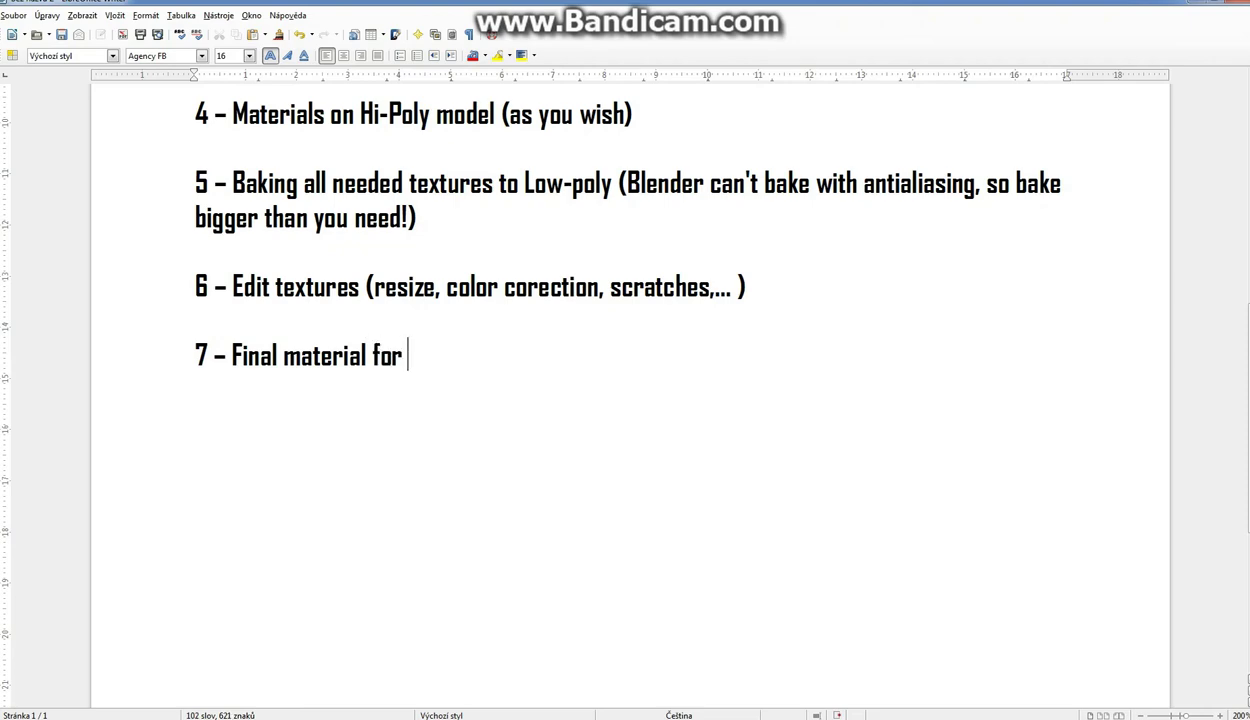
text(Low-Poly)
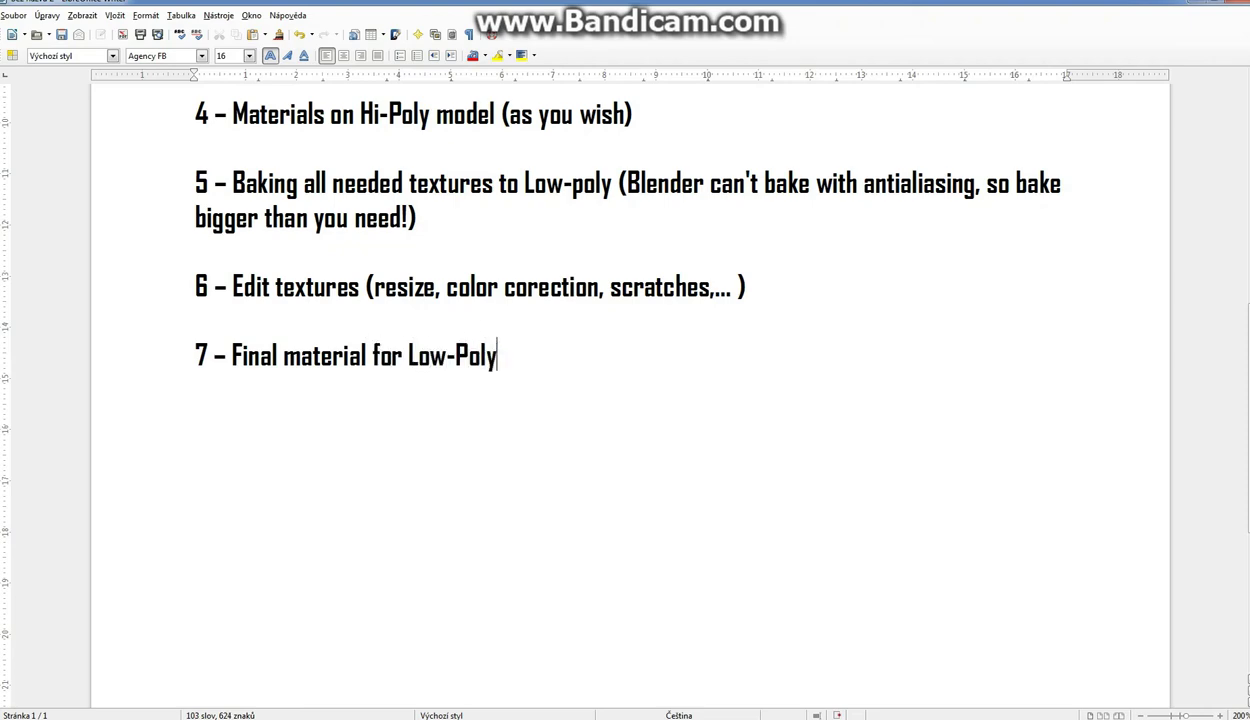
text( (from edi)
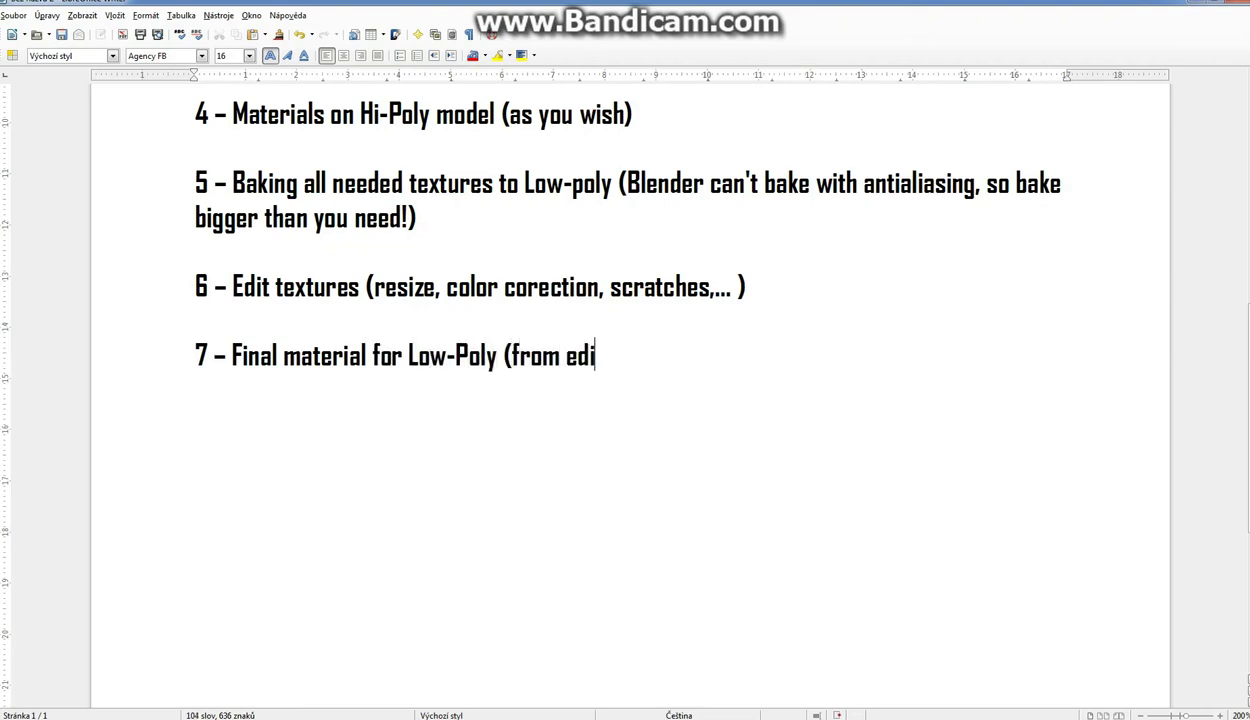
text(ted textures)
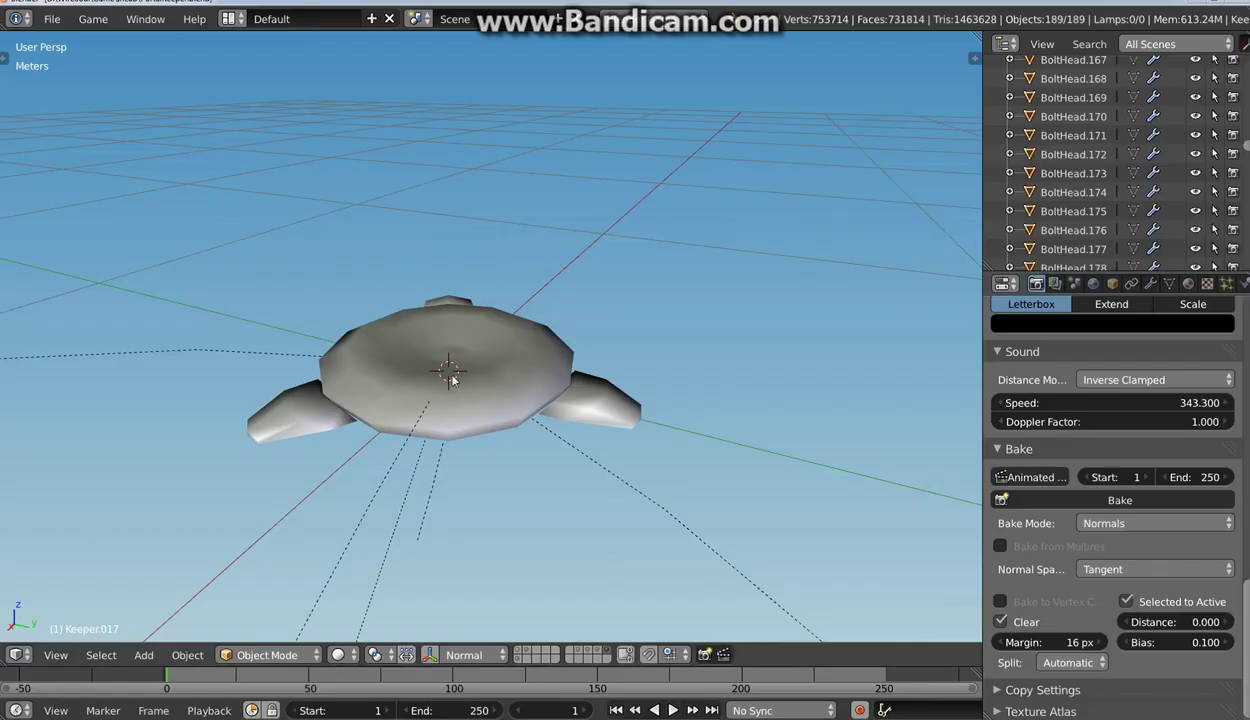
Switch the viewport to textured shading and orbit around the keeper.
click(338, 654)
click(362, 572)
middle_drag(450, 450, 600, 420)
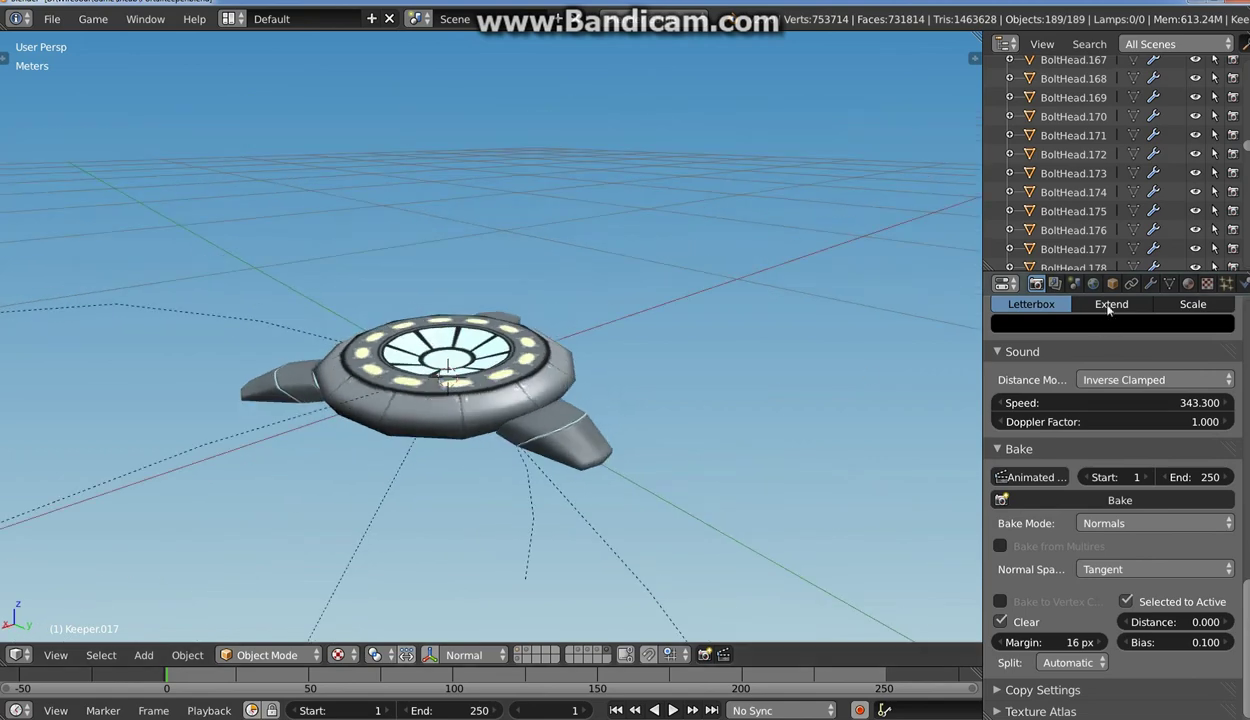
Inspect the keeper material's texture slots, ending on the first slot, Texture.
click(1188, 283)
click(1207, 283)
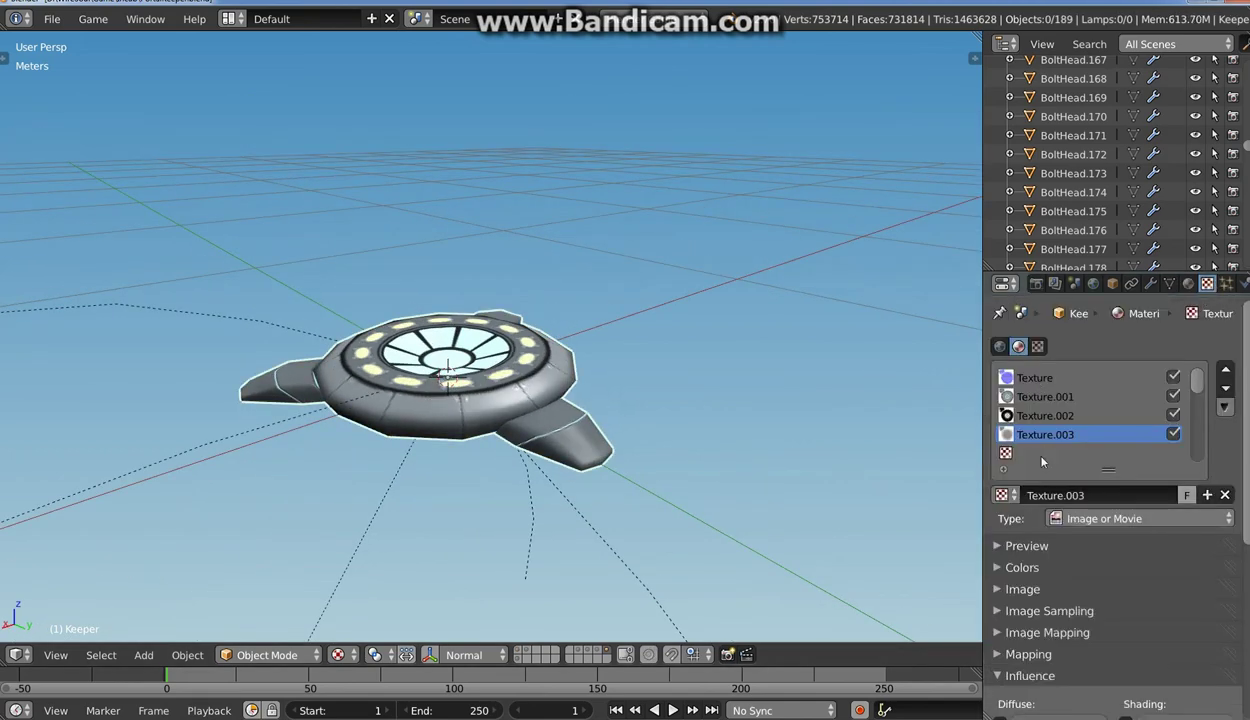
scroll(1042, 610, down, 2)
scroll(1042, 610, down, 2)
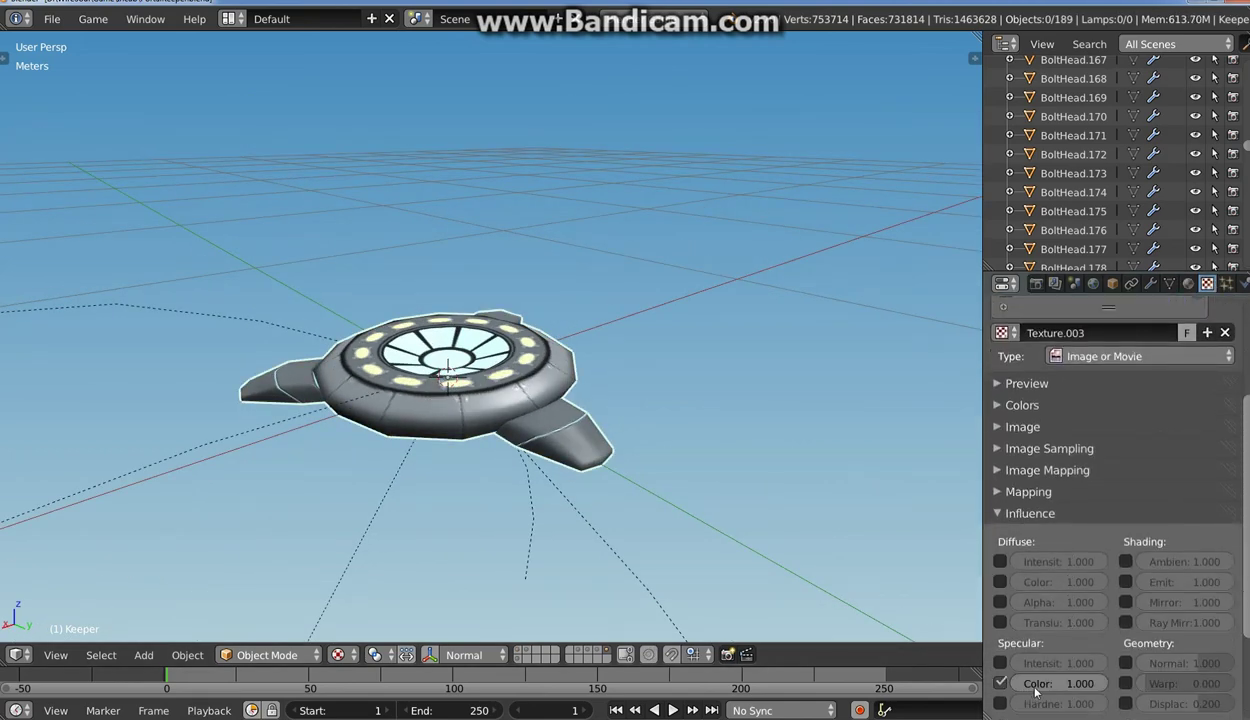
scroll(1025, 378, up, 3)
scroll(1043, 615, down, 3)
scroll(1134, 543, down, 2)
scroll(1067, 538, up, 3)
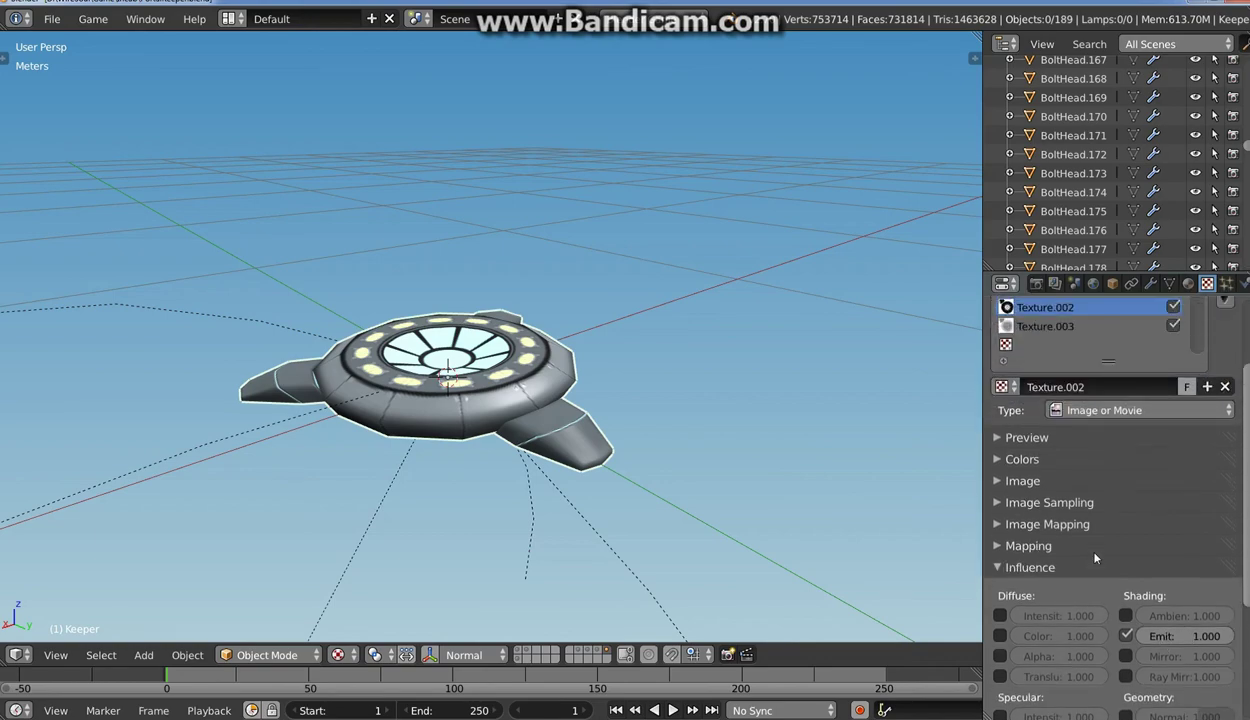
scroll(1060, 450, up, 2)
click(1047, 370)
scroll(1040, 500, down, 2)
scroll(1030, 554, up, 3)
click(1035, 374)
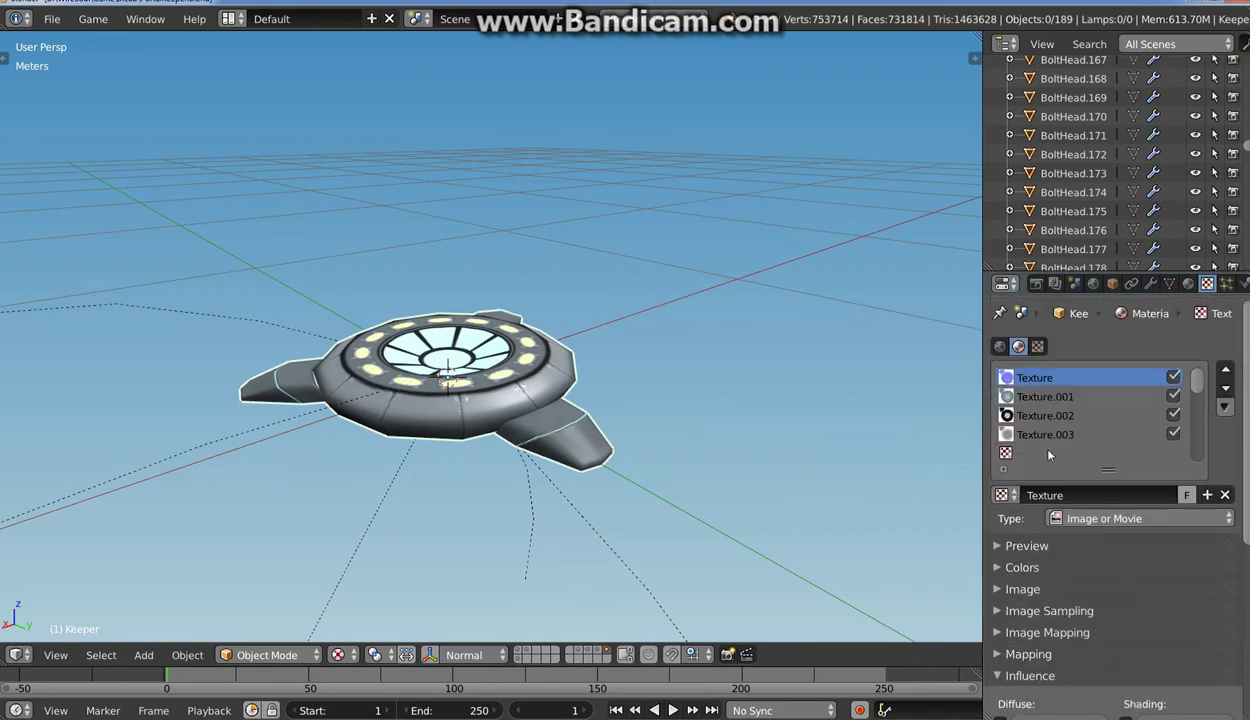
scroll(1090, 600, down, 3)
Select the Hemi lamp and rotate it freely to a new orientation over the Keeper.
middle_drag(474, 398, 502, 500)
right_click(502, 502)
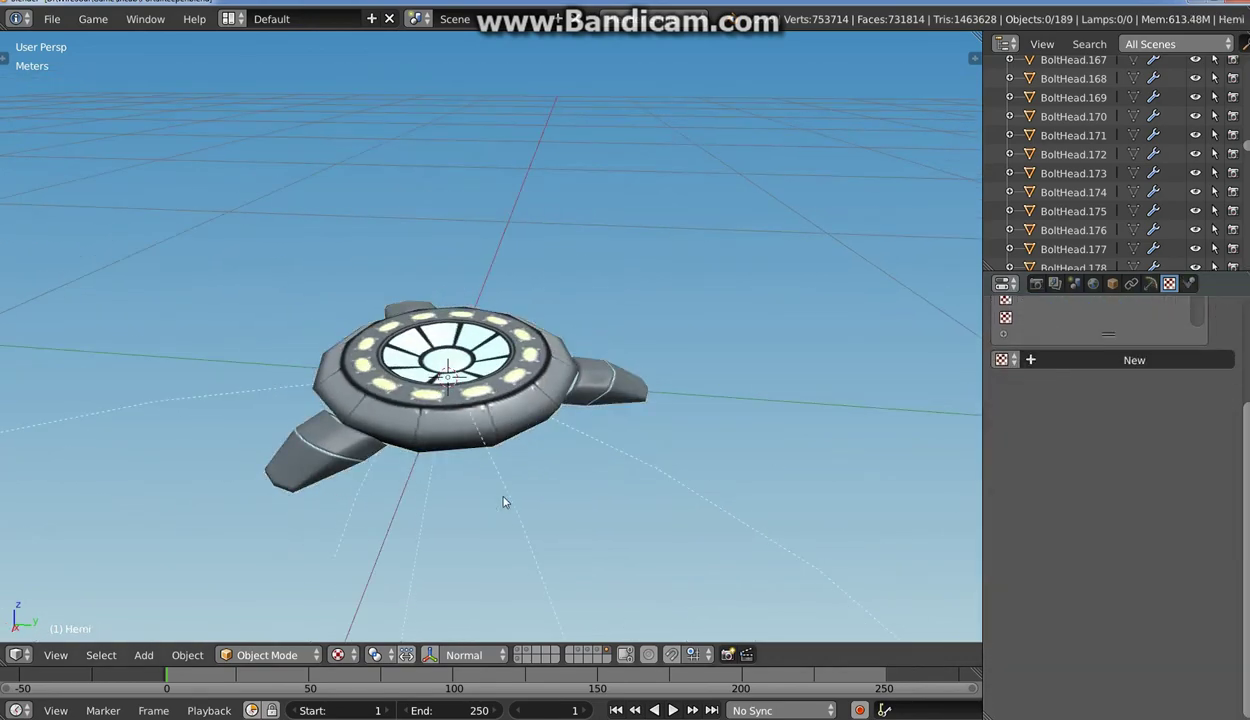
key(r)
key(r)
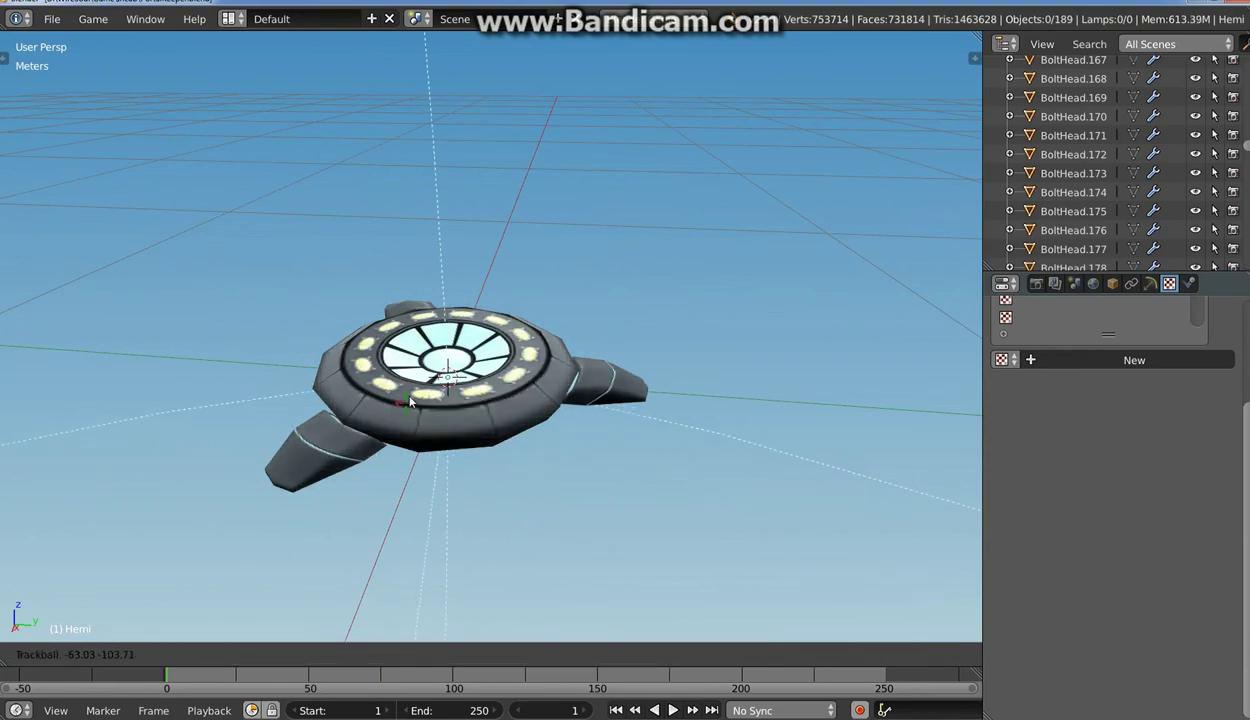
click(497, 597)
scroll(497, 597, down, 3)
mouse_move(497, 597)
middle_down()
mouse_move(516, 368)
mouse_move(452, 405)
middle_up()
key(alt+Tab)
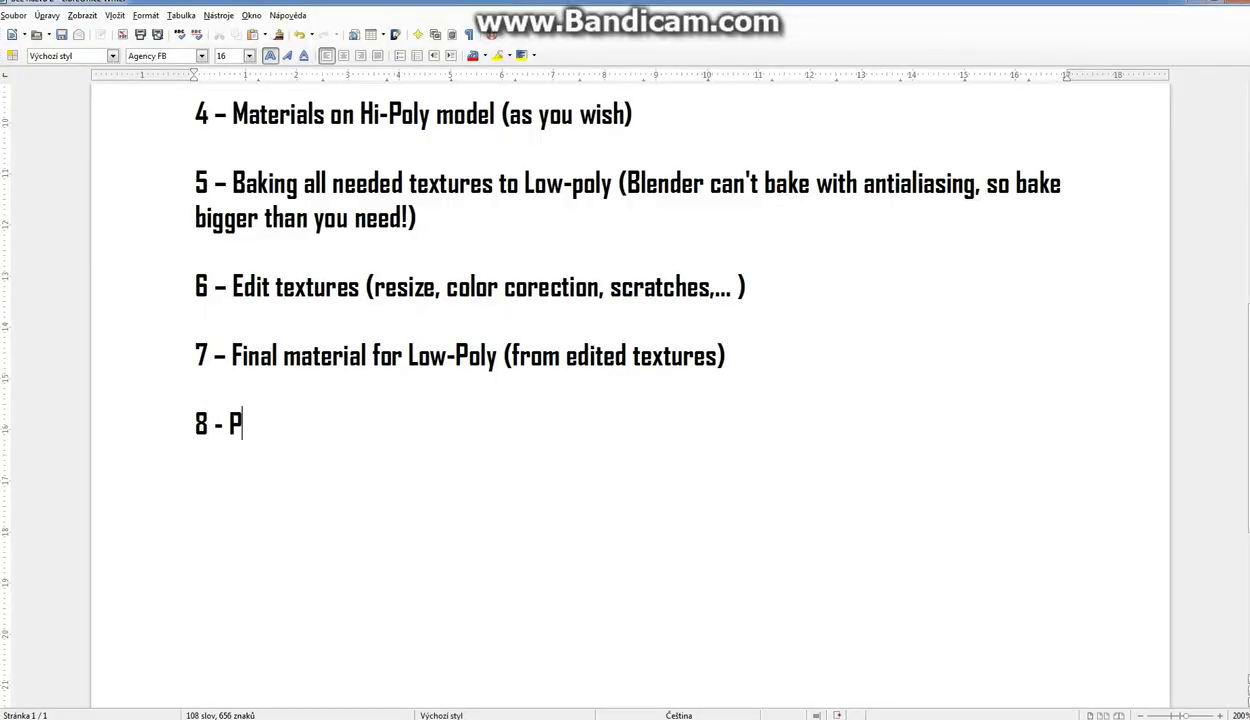
Continue step 8 so it reads 'Place asset to the sce'.
text(lace asset)
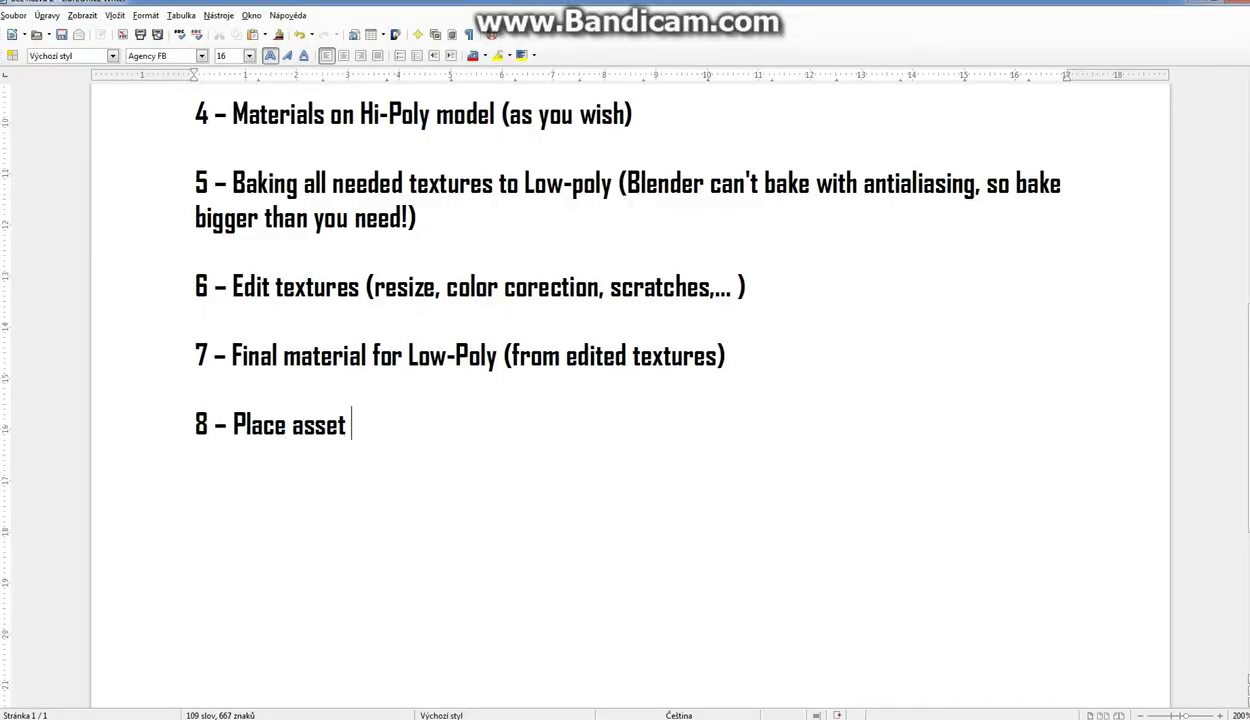
text( to the sce)
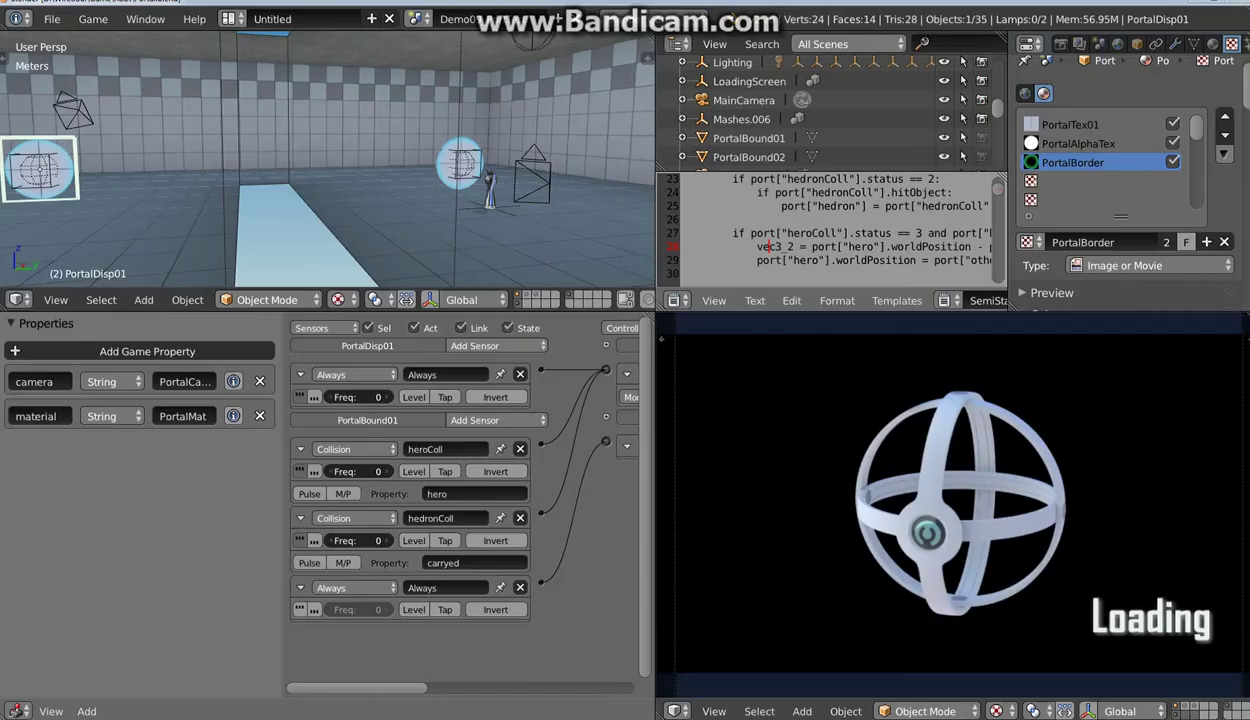
Append the Keeper object from D:\WireSoul\Game\Incub\PortalKeeper.blend into the game scene.
click(51, 19)
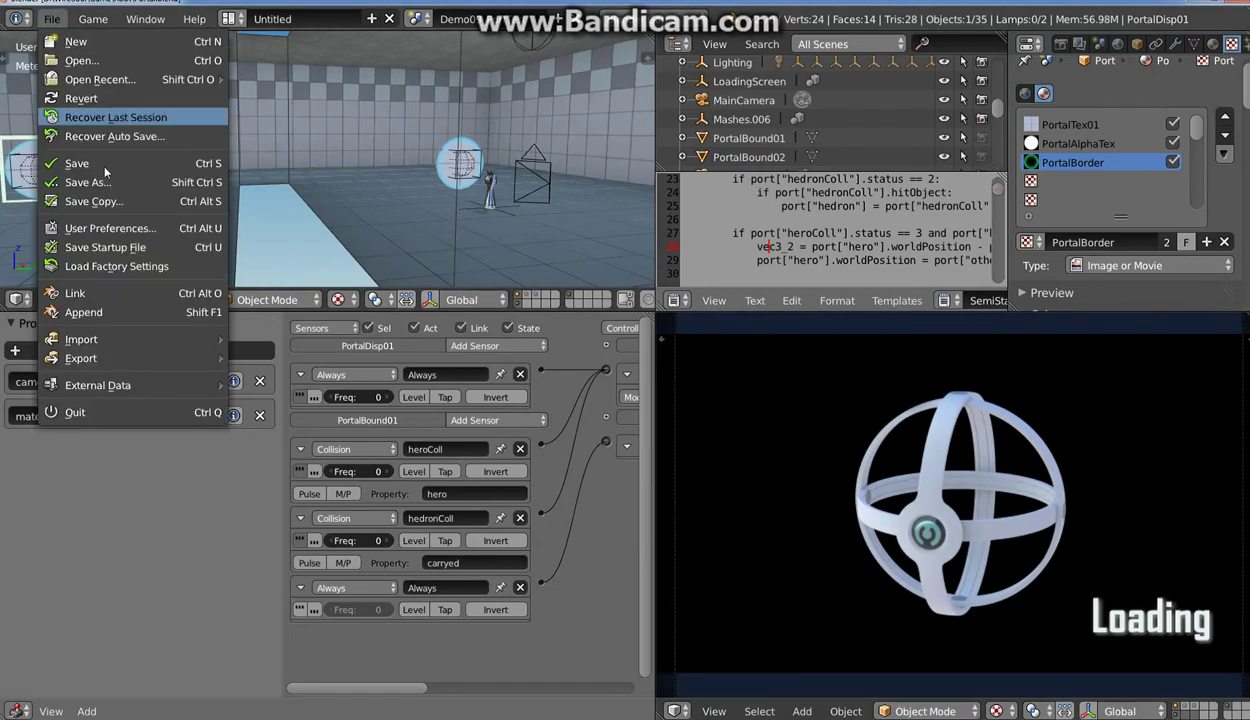
click(91, 305)
click(270, 117)
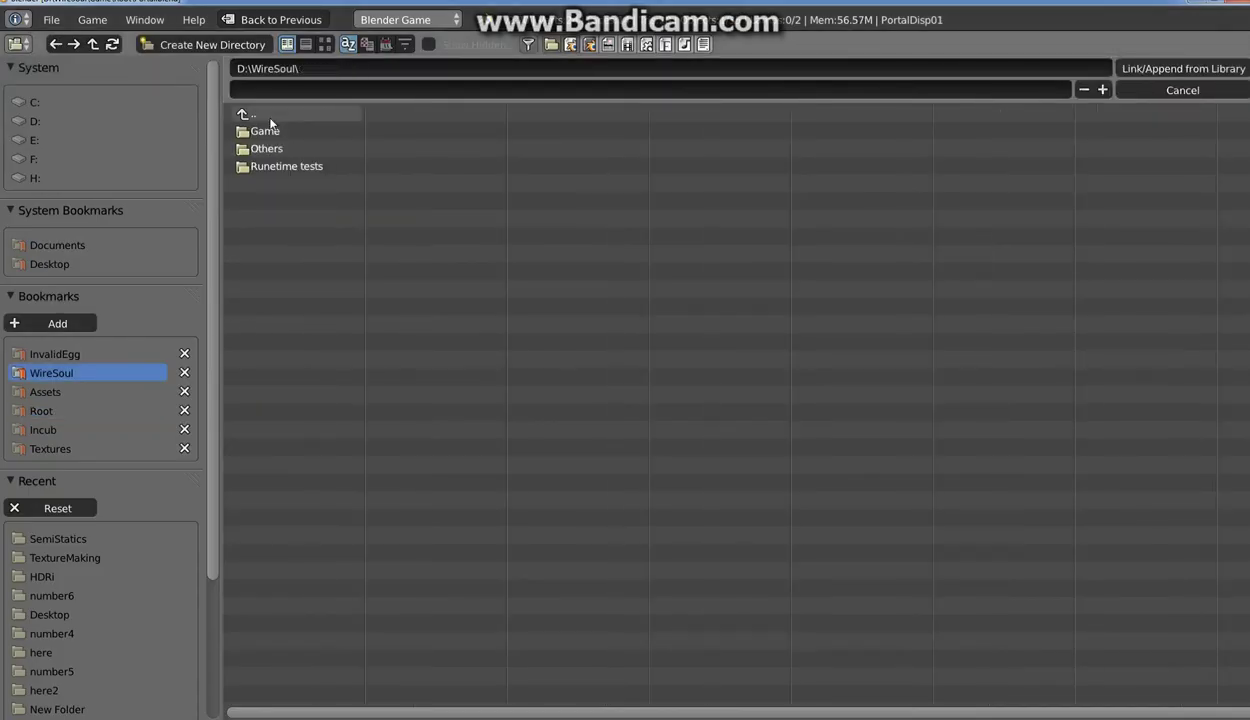
click(271, 131)
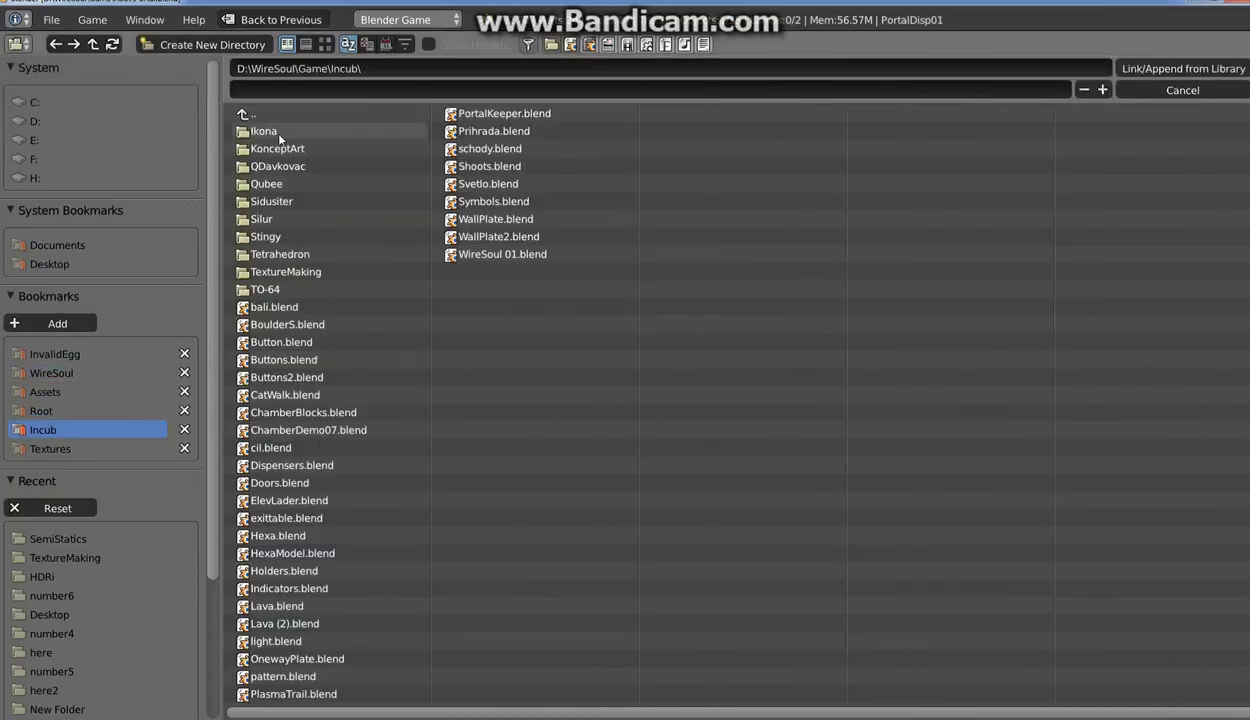
click(485, 115)
click(277, 237)
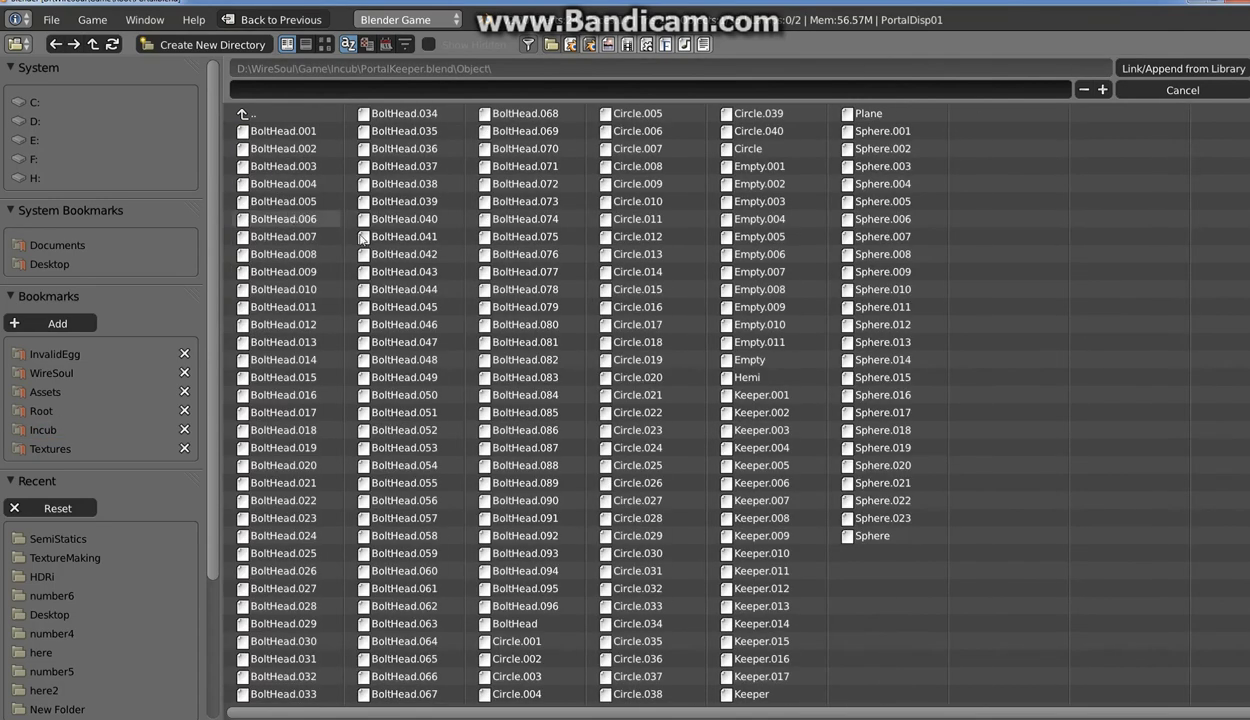
click(760, 694)
Append the Keeper and, in Top Ortho view, move it into position in the level.
click(1173, 70)
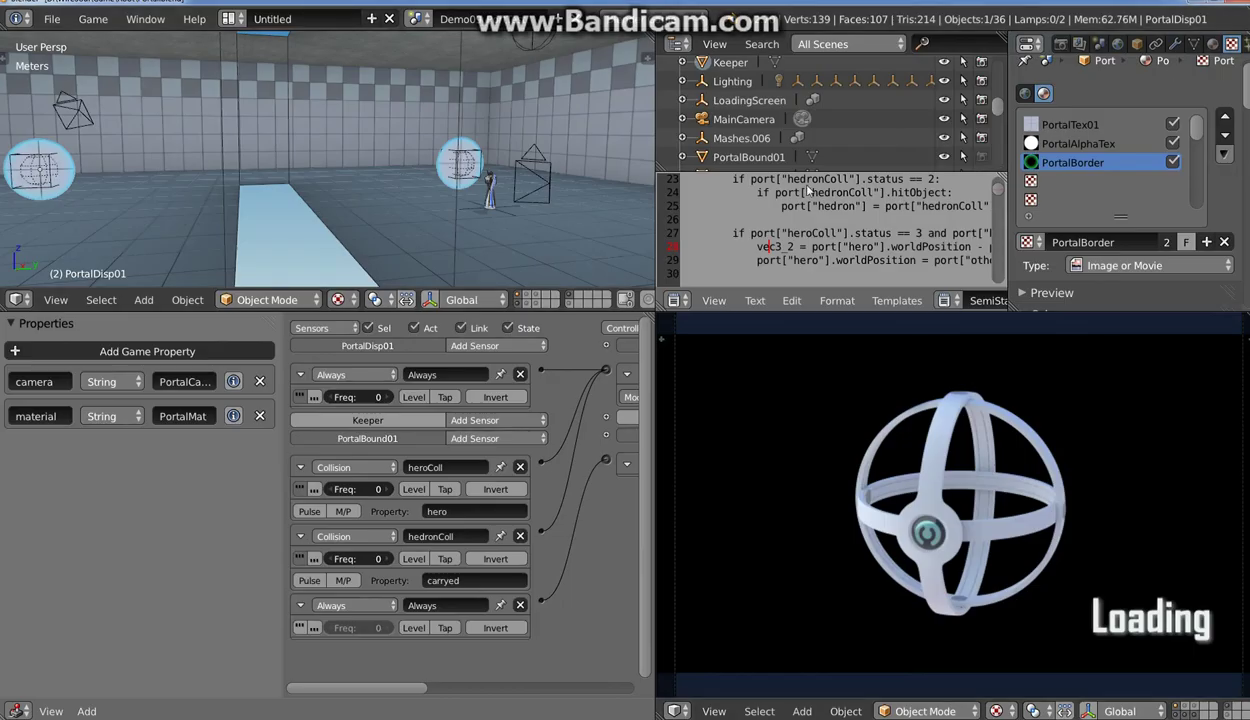
key(KP_7)
key(KP_5)
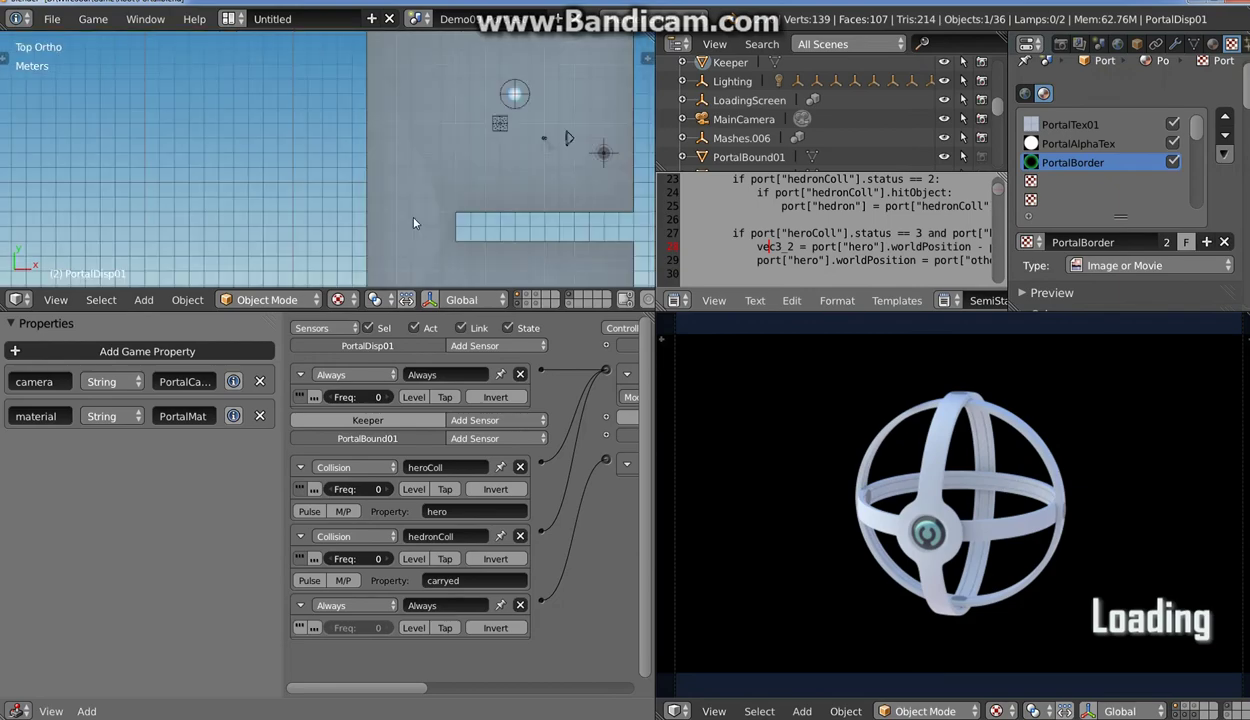
key(g)
click(435, 141)
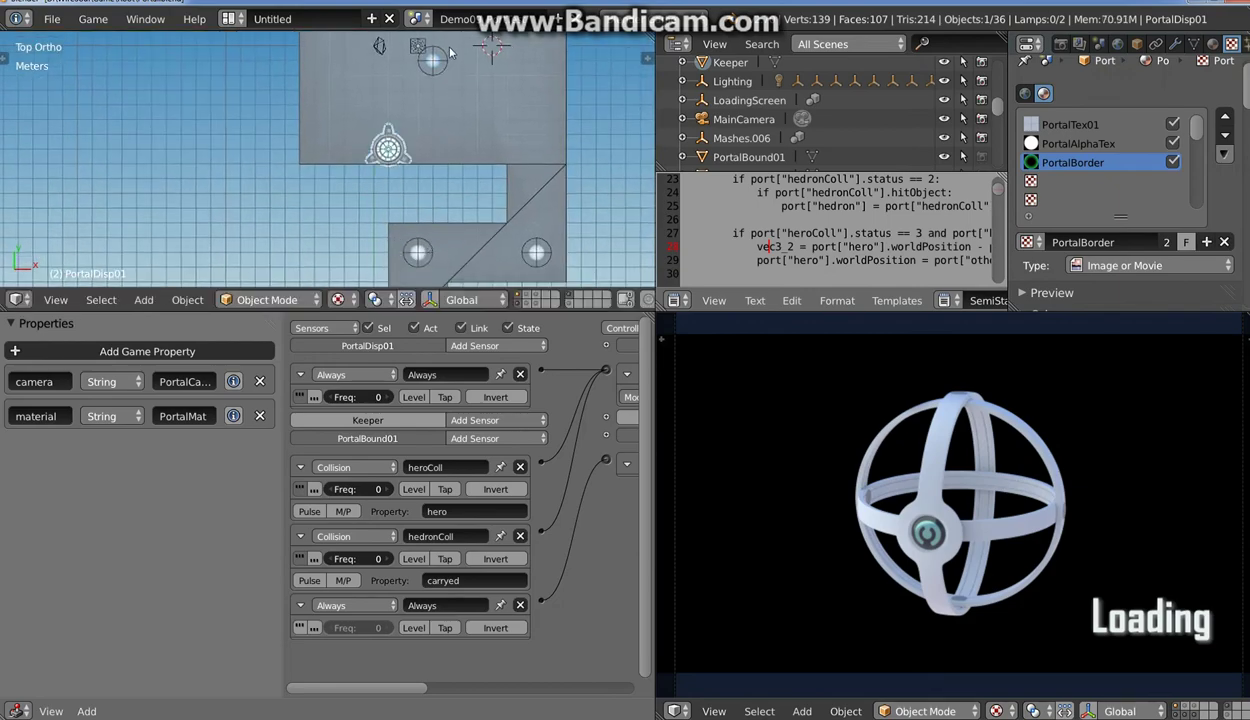
Rescale the Keeper along the Z axis only.
scroll(405, 147, up, 4)
scroll(403, 147, down, 1)
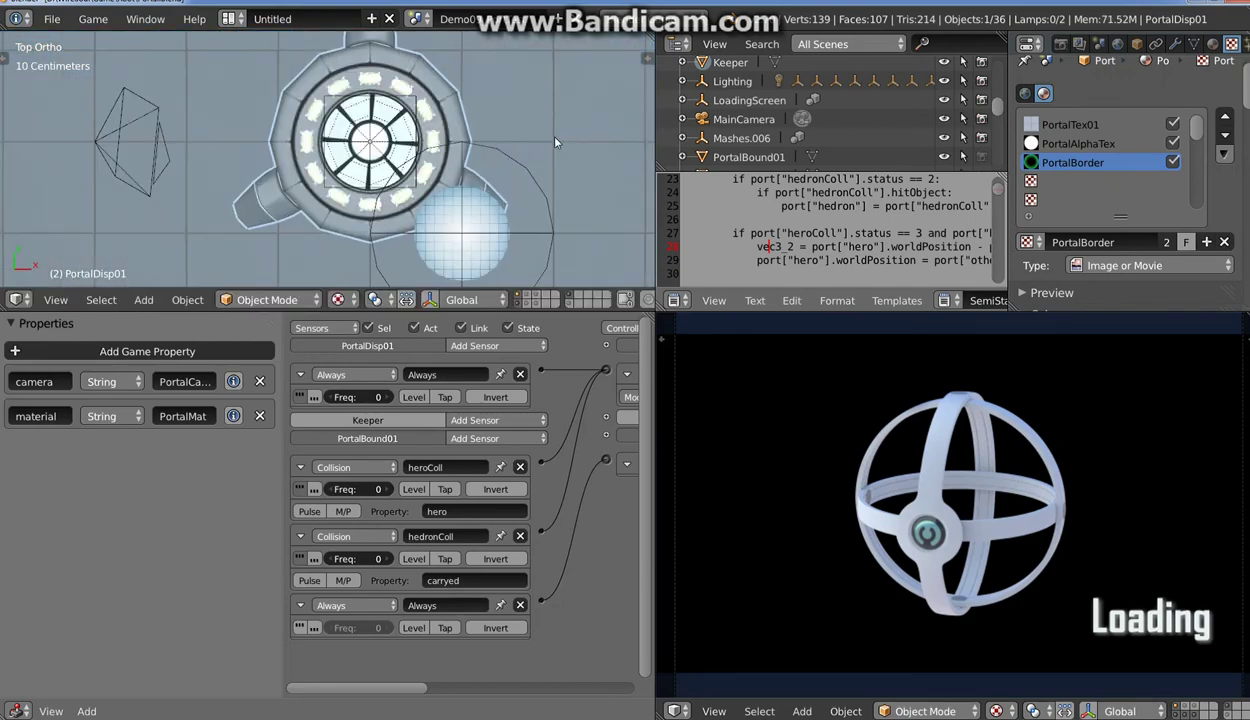
scroll(541, 133, down, 3)
key(s)
key(z)
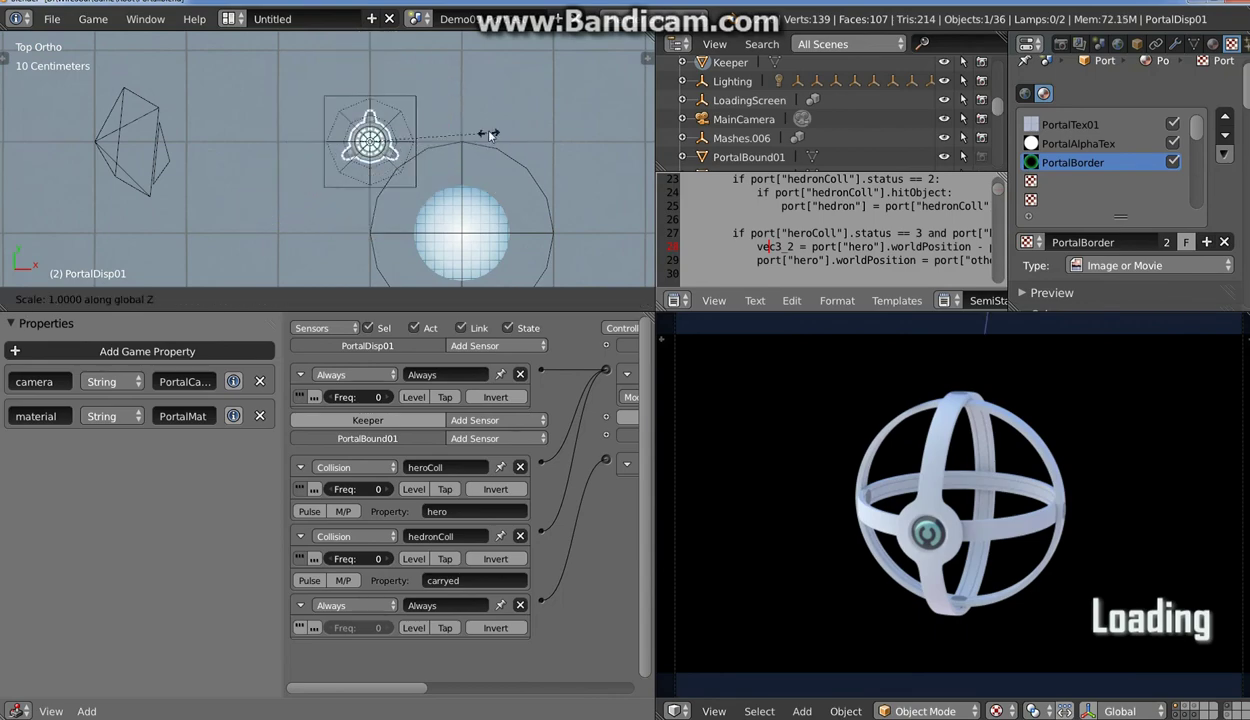
click(468, 138)
Place a duplicate Keeper.001 in the level and enlarge the render preview area.
scroll(413, 161, down, 5)
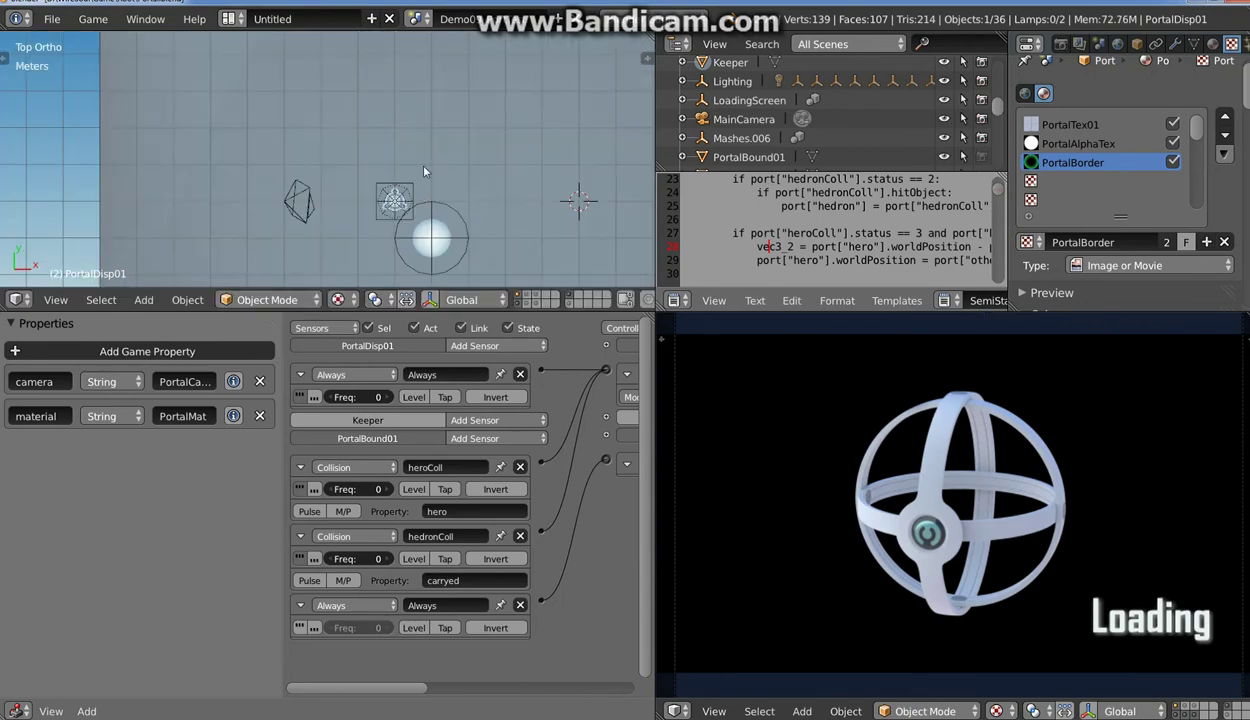
scroll(413, 202, down, 3)
shift+middle_drag(388, 84, 415, 227)
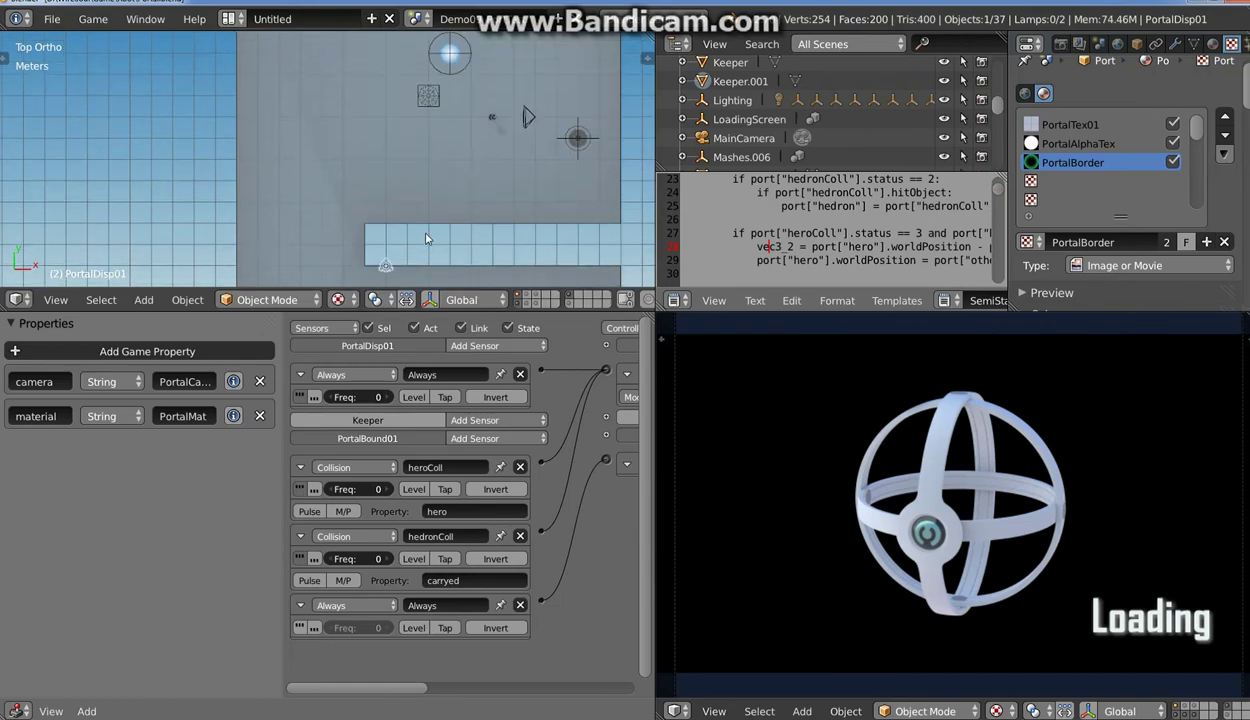
key(shift+d)
click(463, 58)
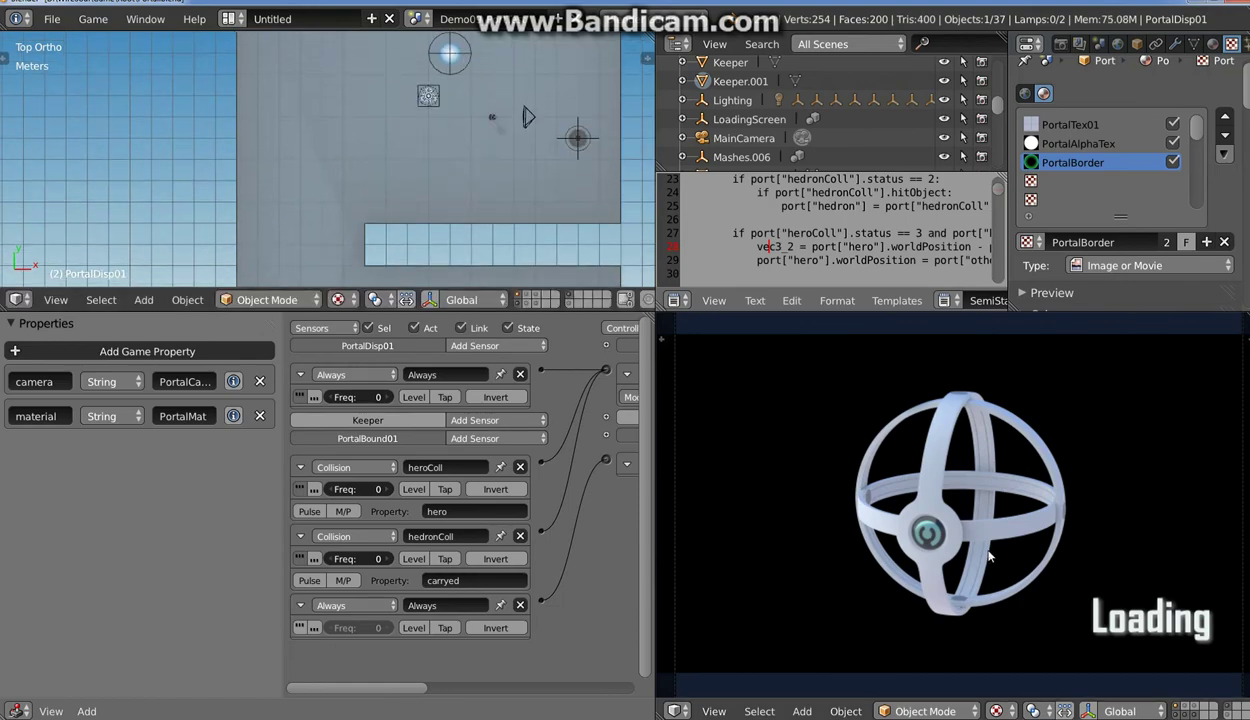
drag(645, 468, 384, 459)
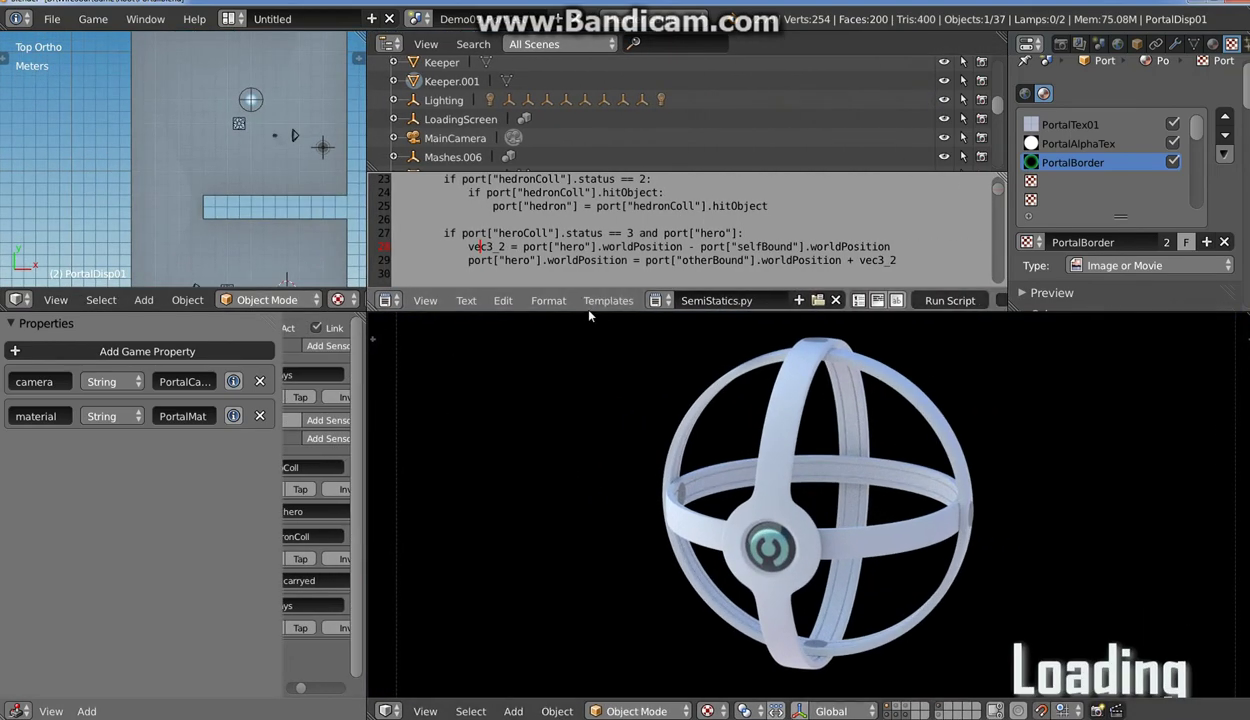
drag(592, 311, 592, 199)
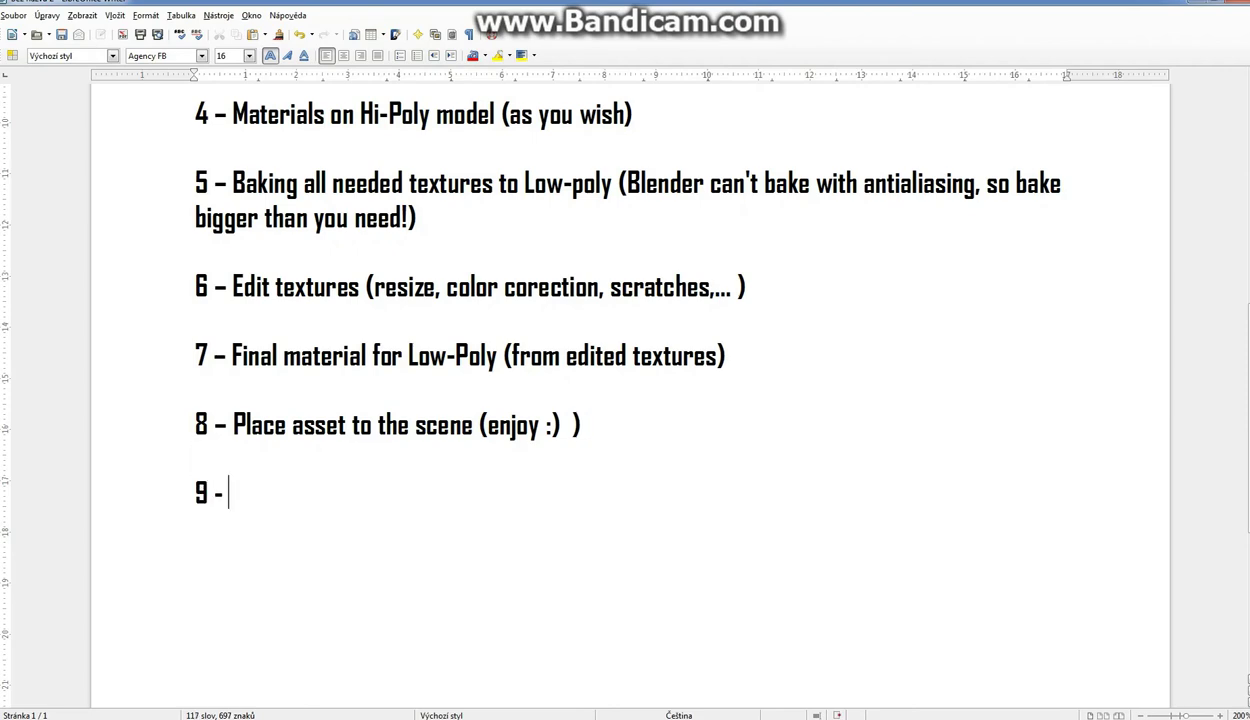
Finish step 9 as 'Thanks for watching !!!!!' and add a note about skipped steps for a future REAL tutorial.
text(Thanks for wa)
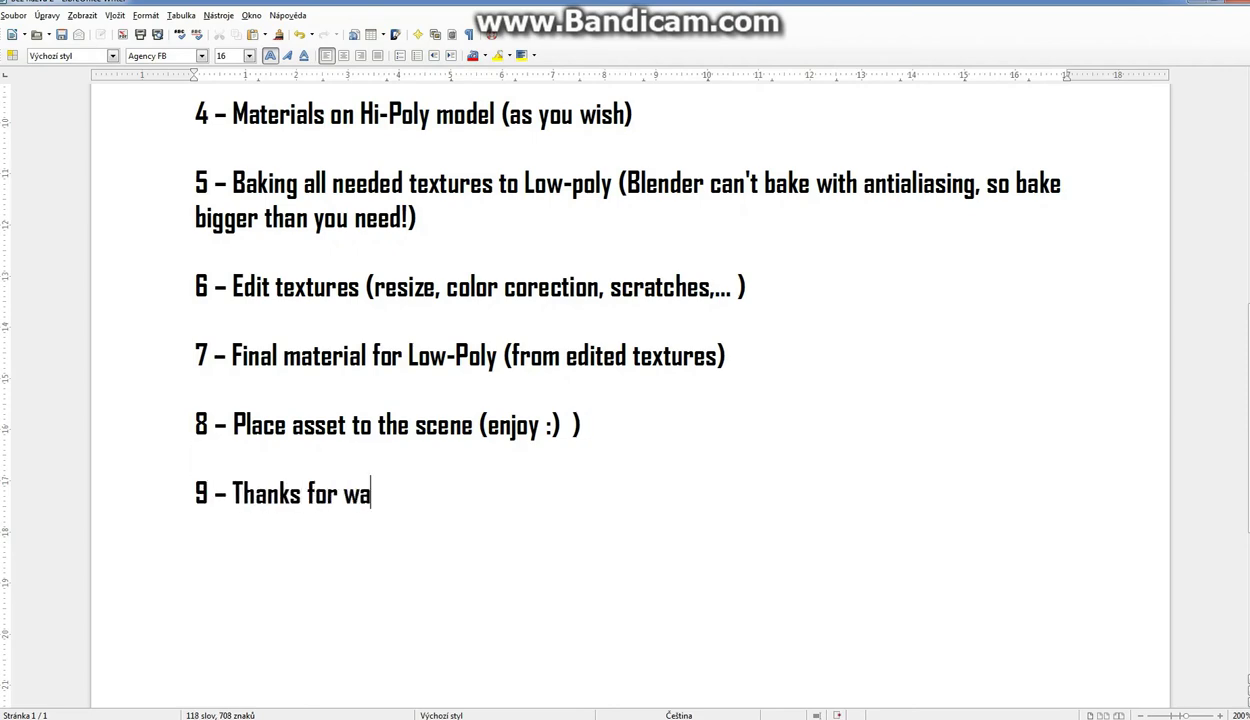
text(tching !!)
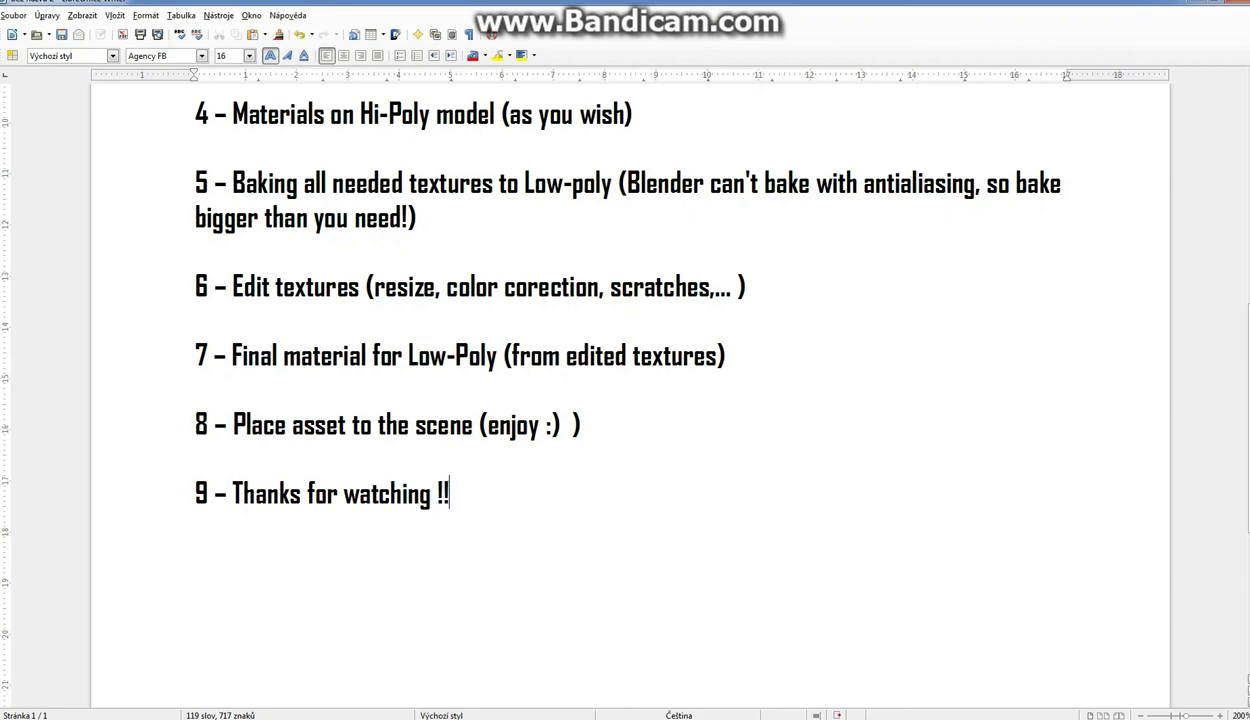
text(!!!)
key(Return)
key(Return)
key(Return)
text(note)
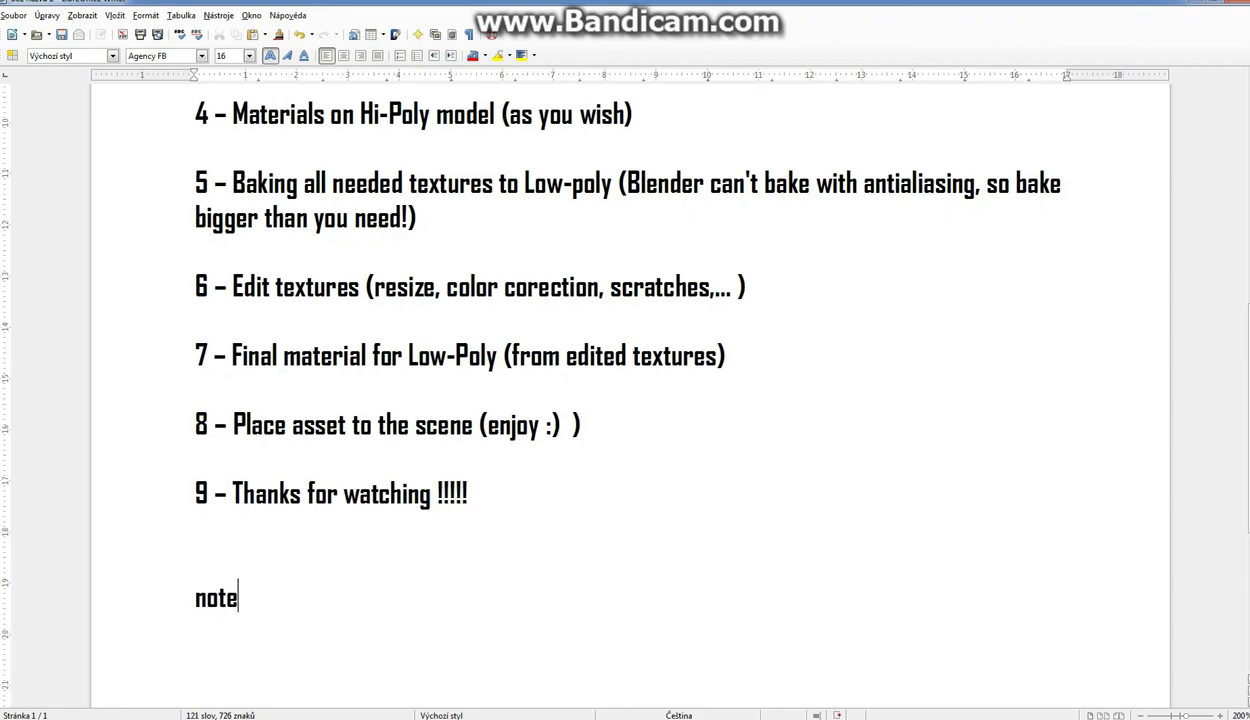
text(: I've skipp)
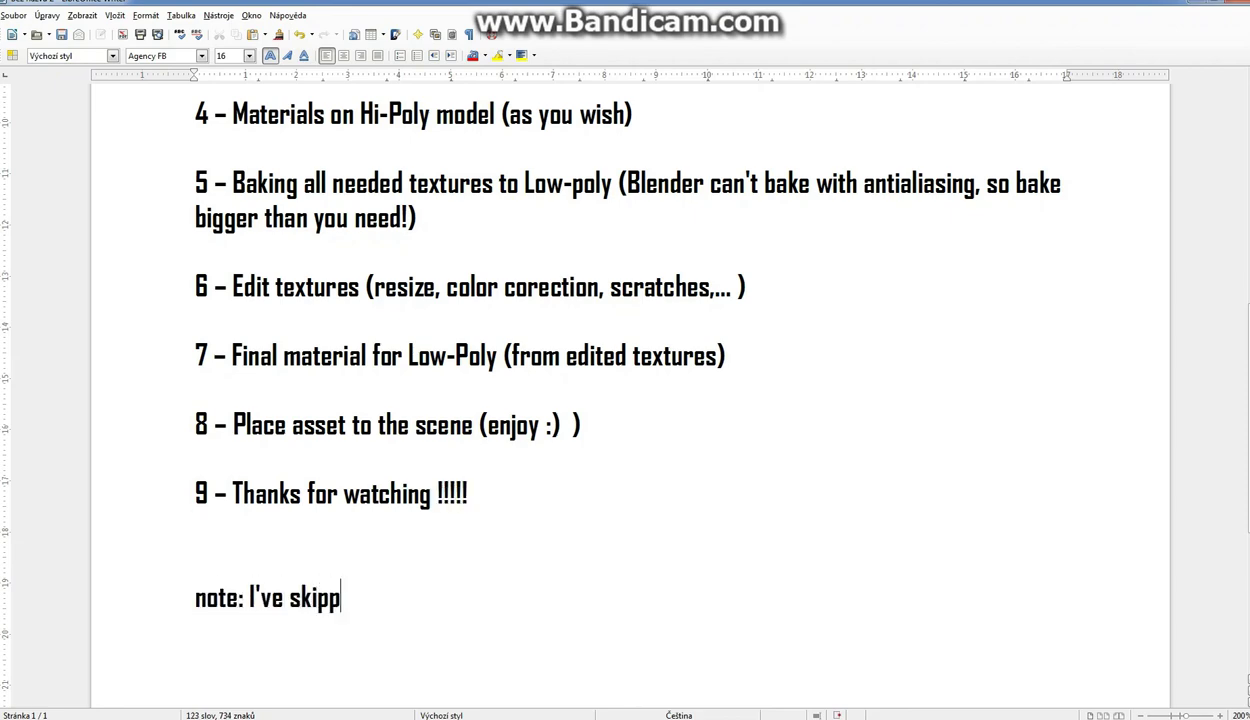
text(ed a lot )
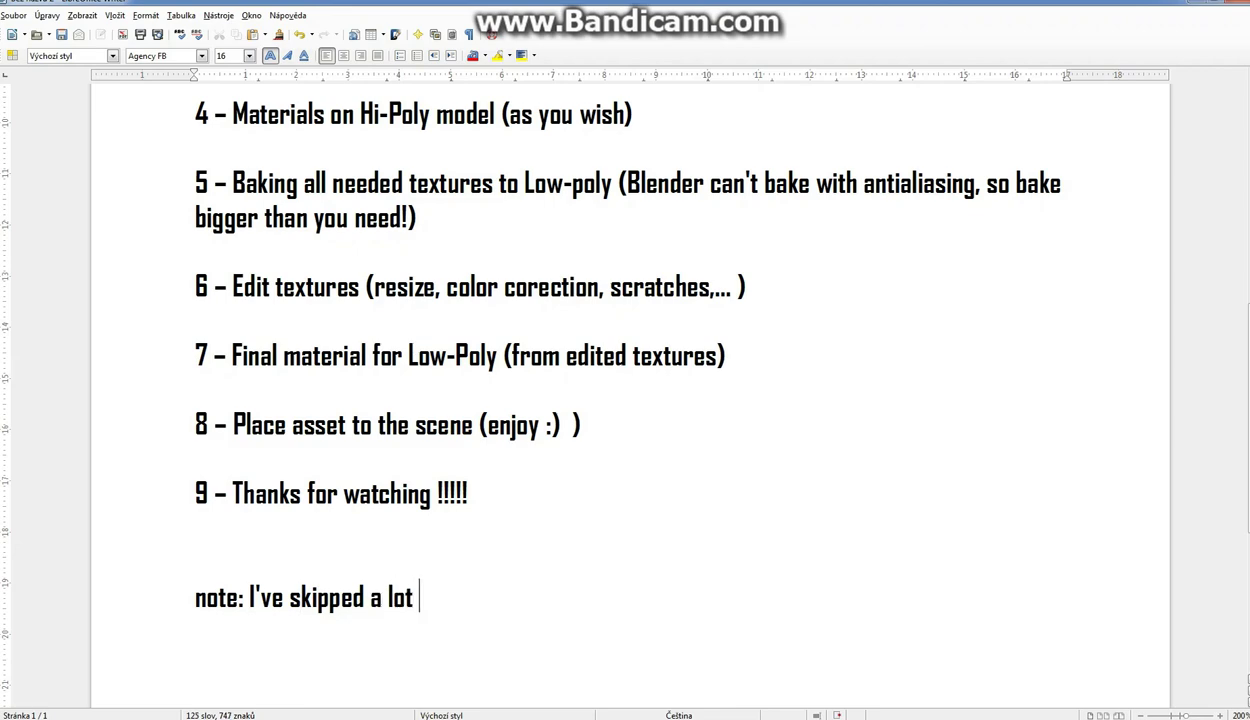
text(of „ste)
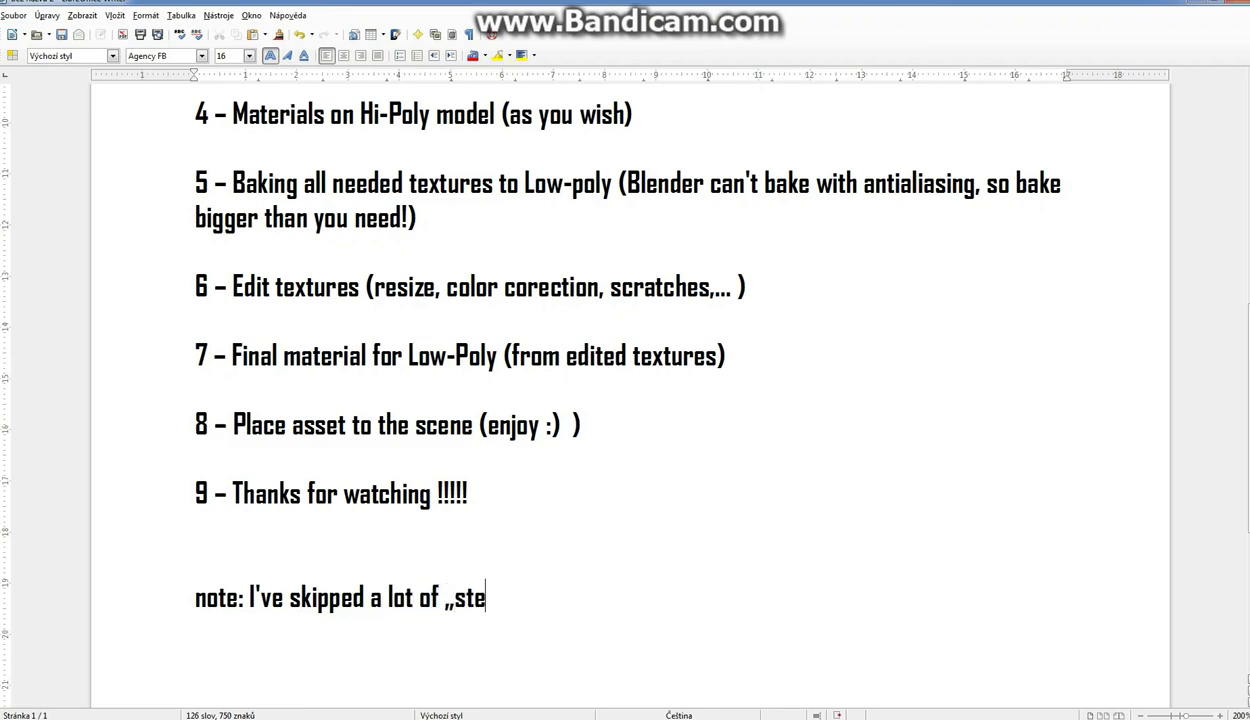
text(ps“)
text(, but )
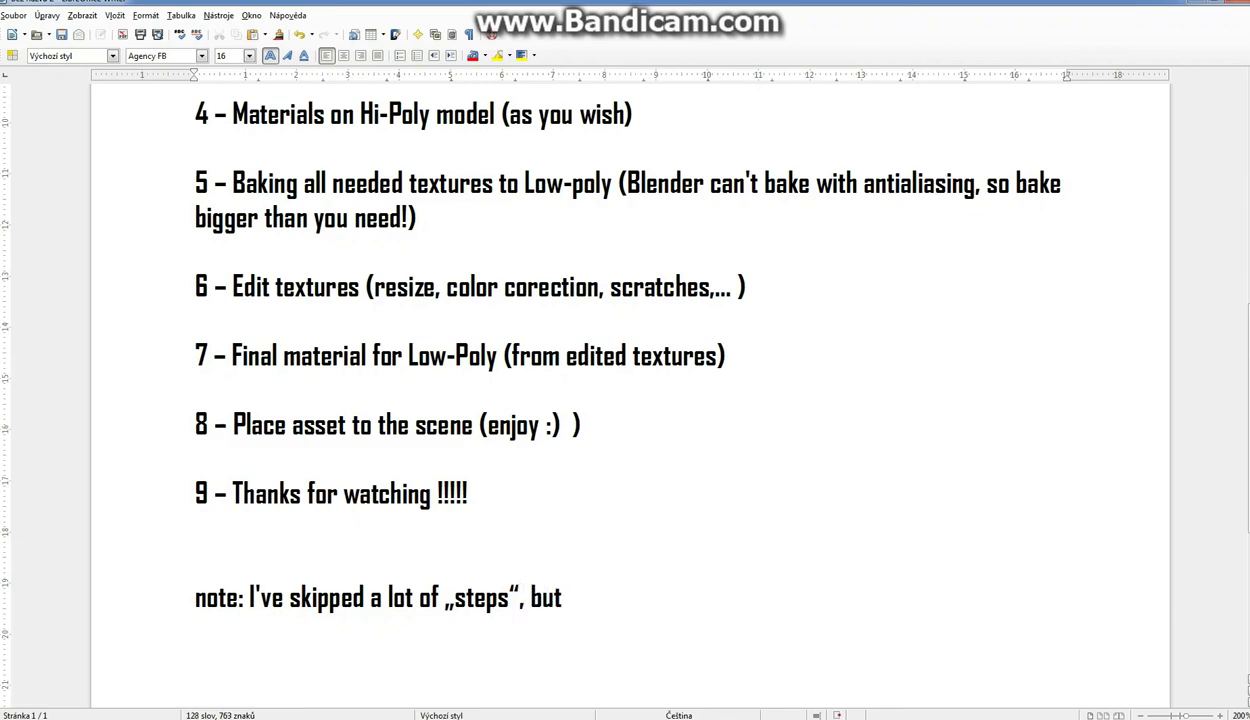
text(it is )
text(for f)
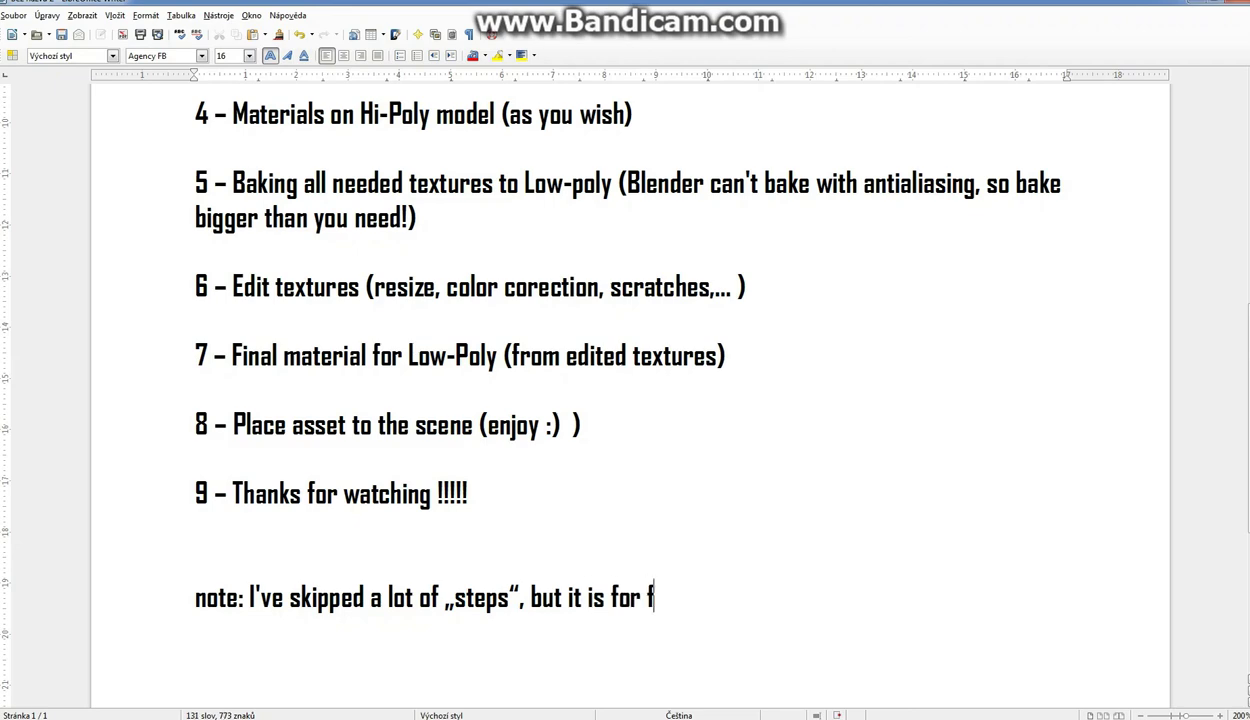
text(uture „REAL)
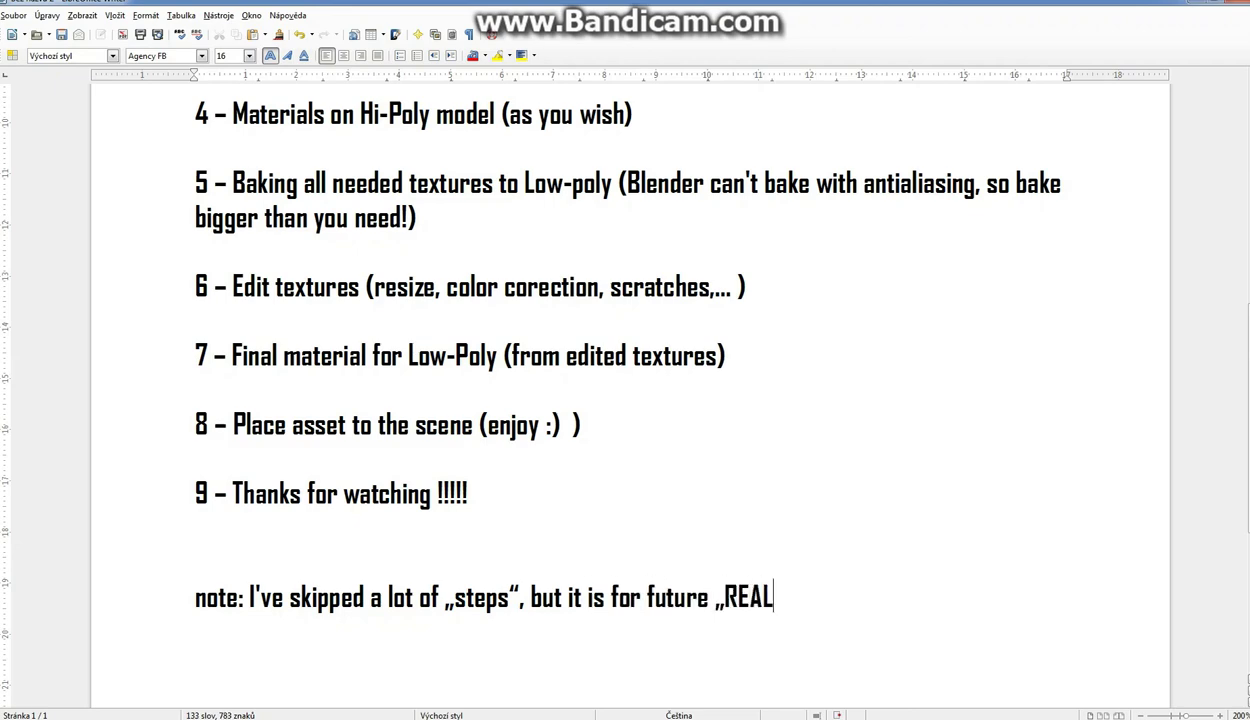
text(“ tutorial)
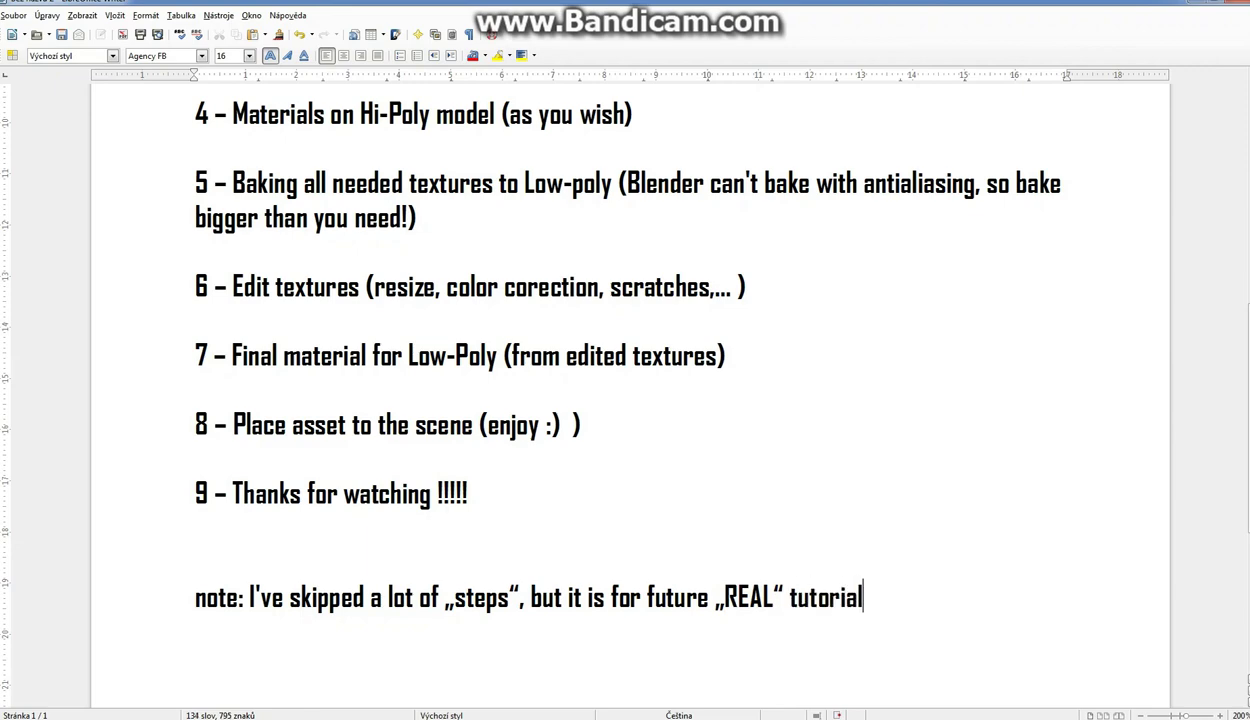
text(. :)
text(-) ;-))
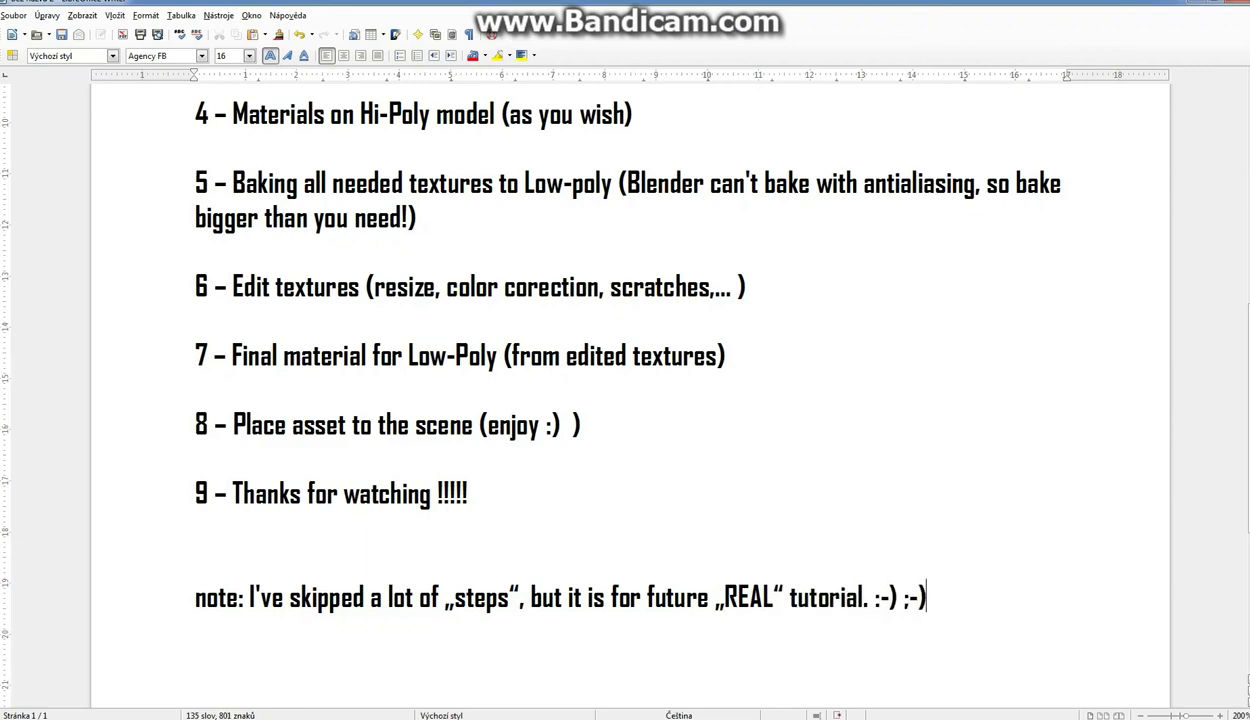